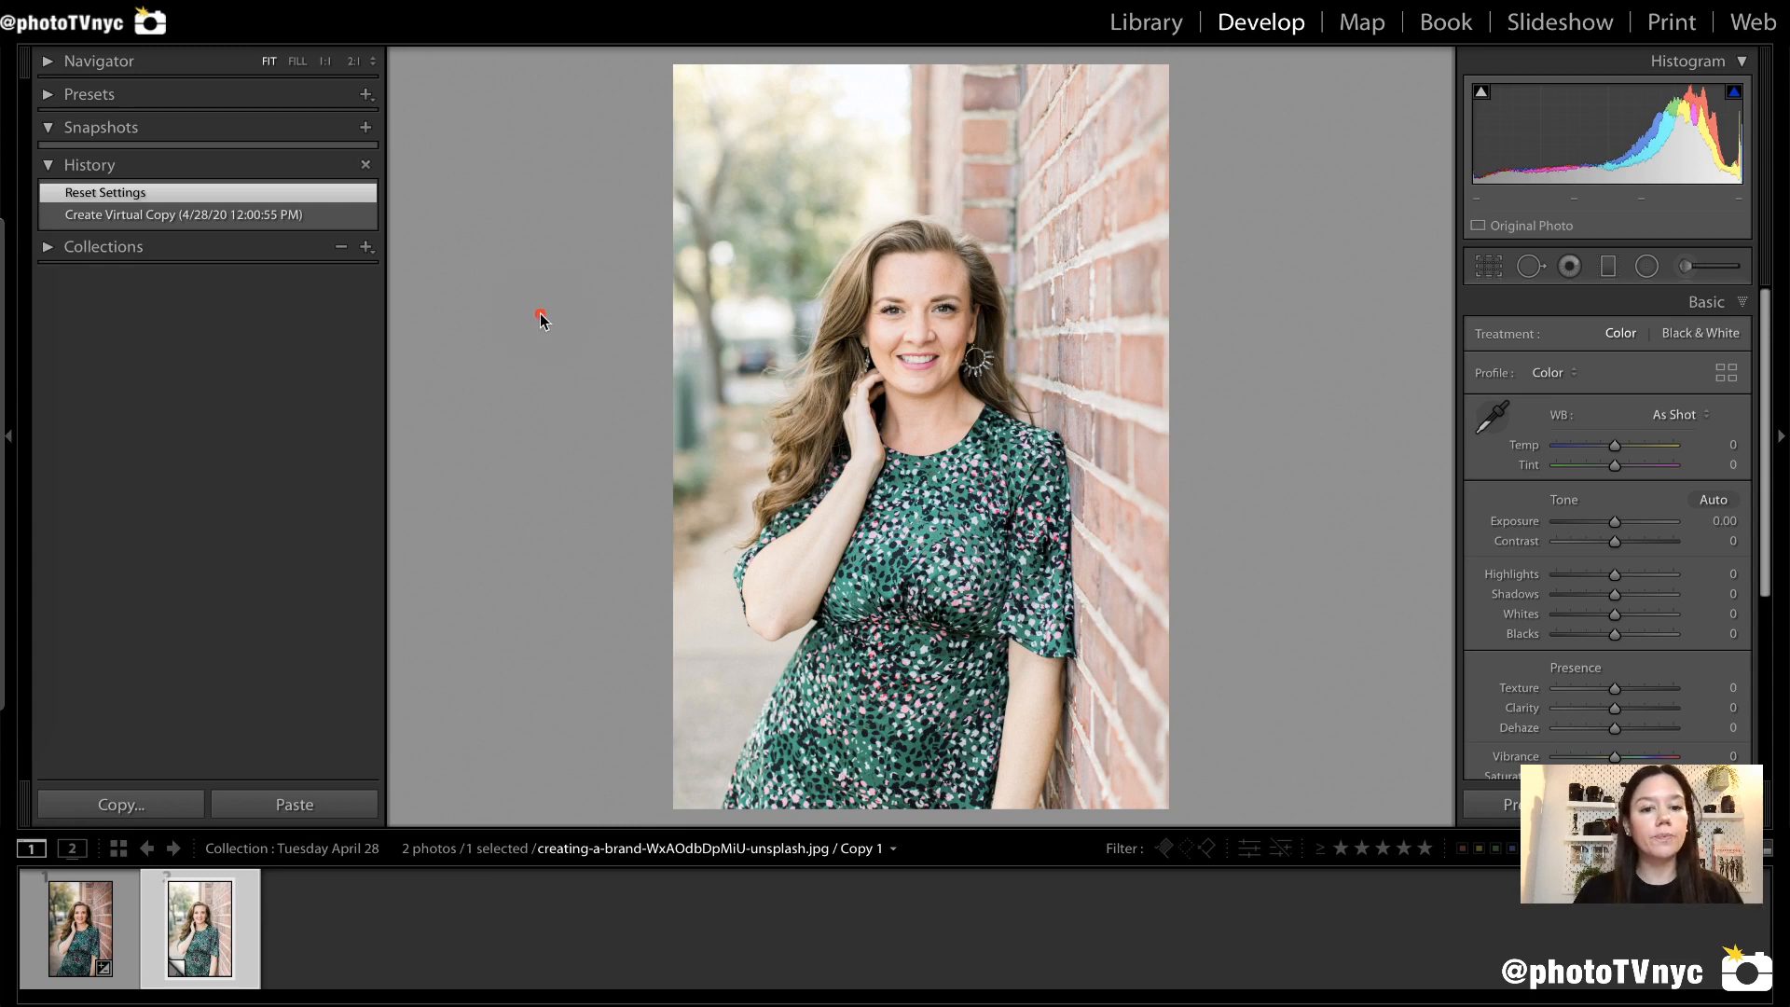
pyautogui.moveTo(725, 122)
pyautogui.mouseDown()
pyautogui.moveTo(746, 219)
pyautogui.moveTo(648, 643)
pyautogui.moveTo(708, 597)
pyautogui.moveTo(844, 94)
pyautogui.moveTo(1035, 172)
pyautogui.moveTo(1074, 391)
pyautogui.moveTo(1177, 378)
pyautogui.mouseUp()
pyautogui.click(1148, 435)
pyautogui.moveTo(1135, 471); pyautogui.dragTo(1170, 737)
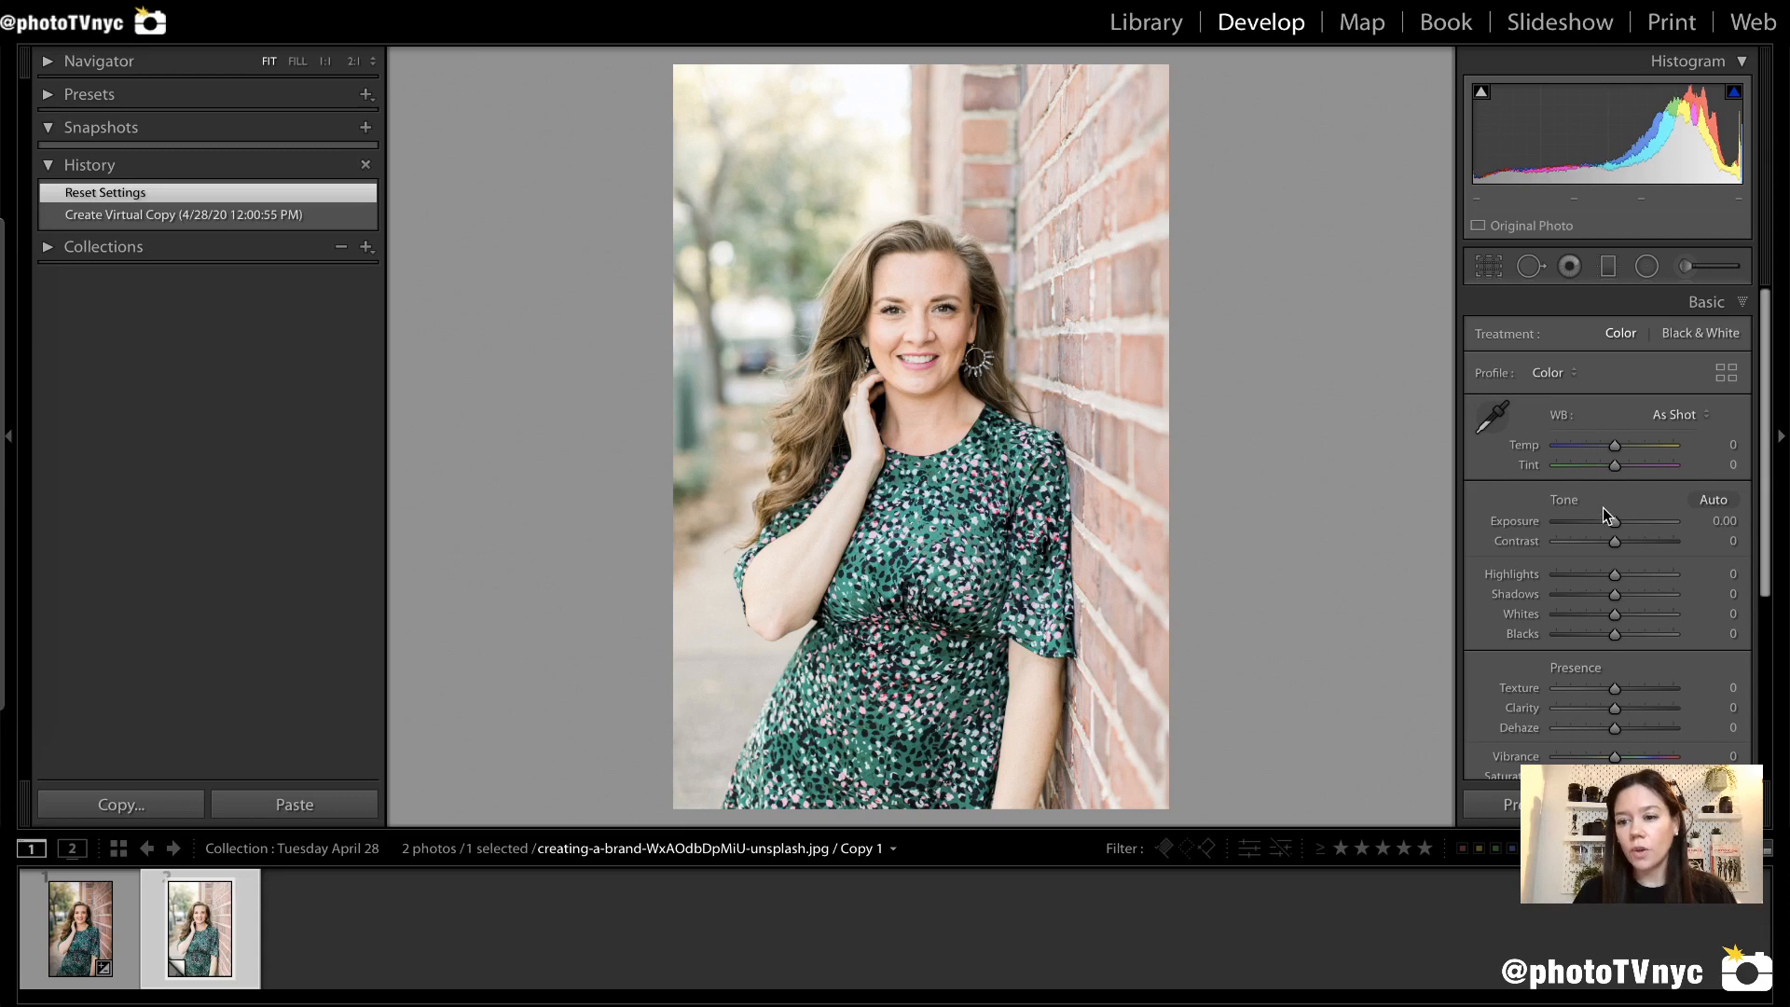
pyautogui.click(1199, 389)
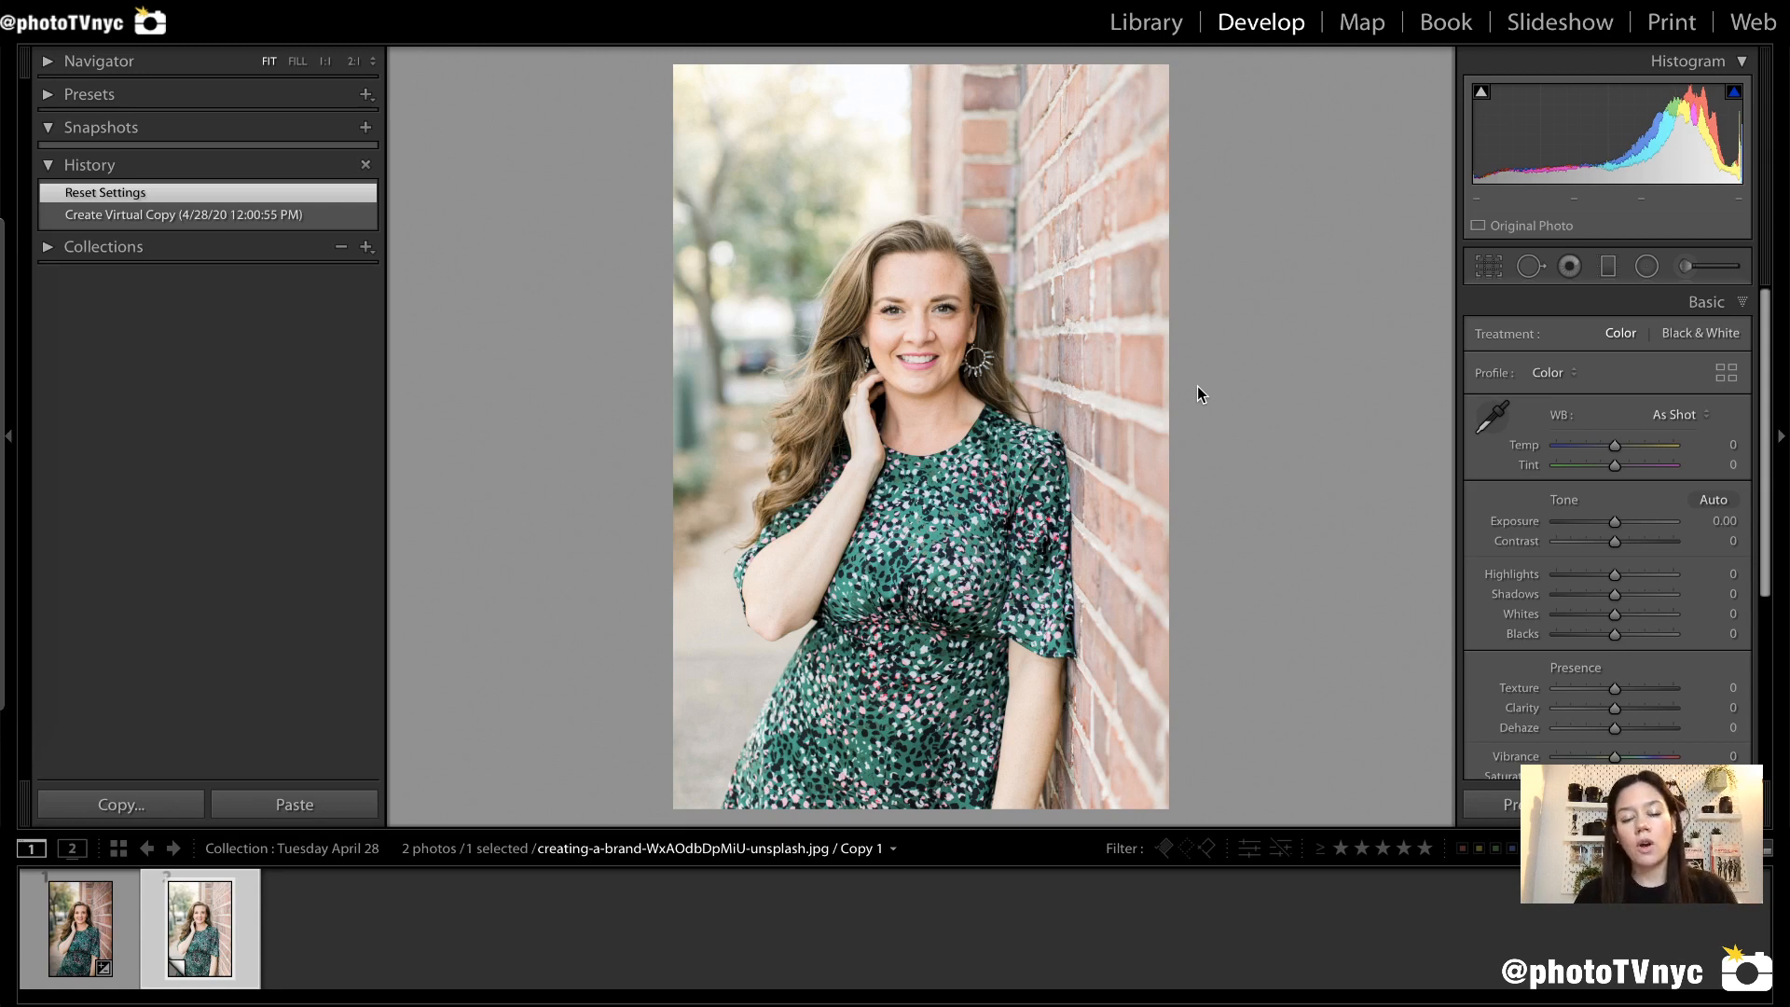
pyautogui.moveTo(711, 166)
pyautogui.mouseDown()
pyautogui.moveTo(805, 86)
pyautogui.moveTo(873, 151)
pyautogui.moveTo(1014, 130)
pyautogui.moveTo(1121, 158)
pyautogui.moveTo(1081, 333)
pyautogui.moveTo(1164, 485)
pyautogui.moveTo(1156, 670)
pyautogui.mouseUp()
pyautogui.moveTo(631, 379)
pyautogui.mouseDown()
pyautogui.moveTo(640, 454)
pyautogui.moveTo(708, 655)
pyautogui.moveTo(697, 755)
pyautogui.mouseUp()
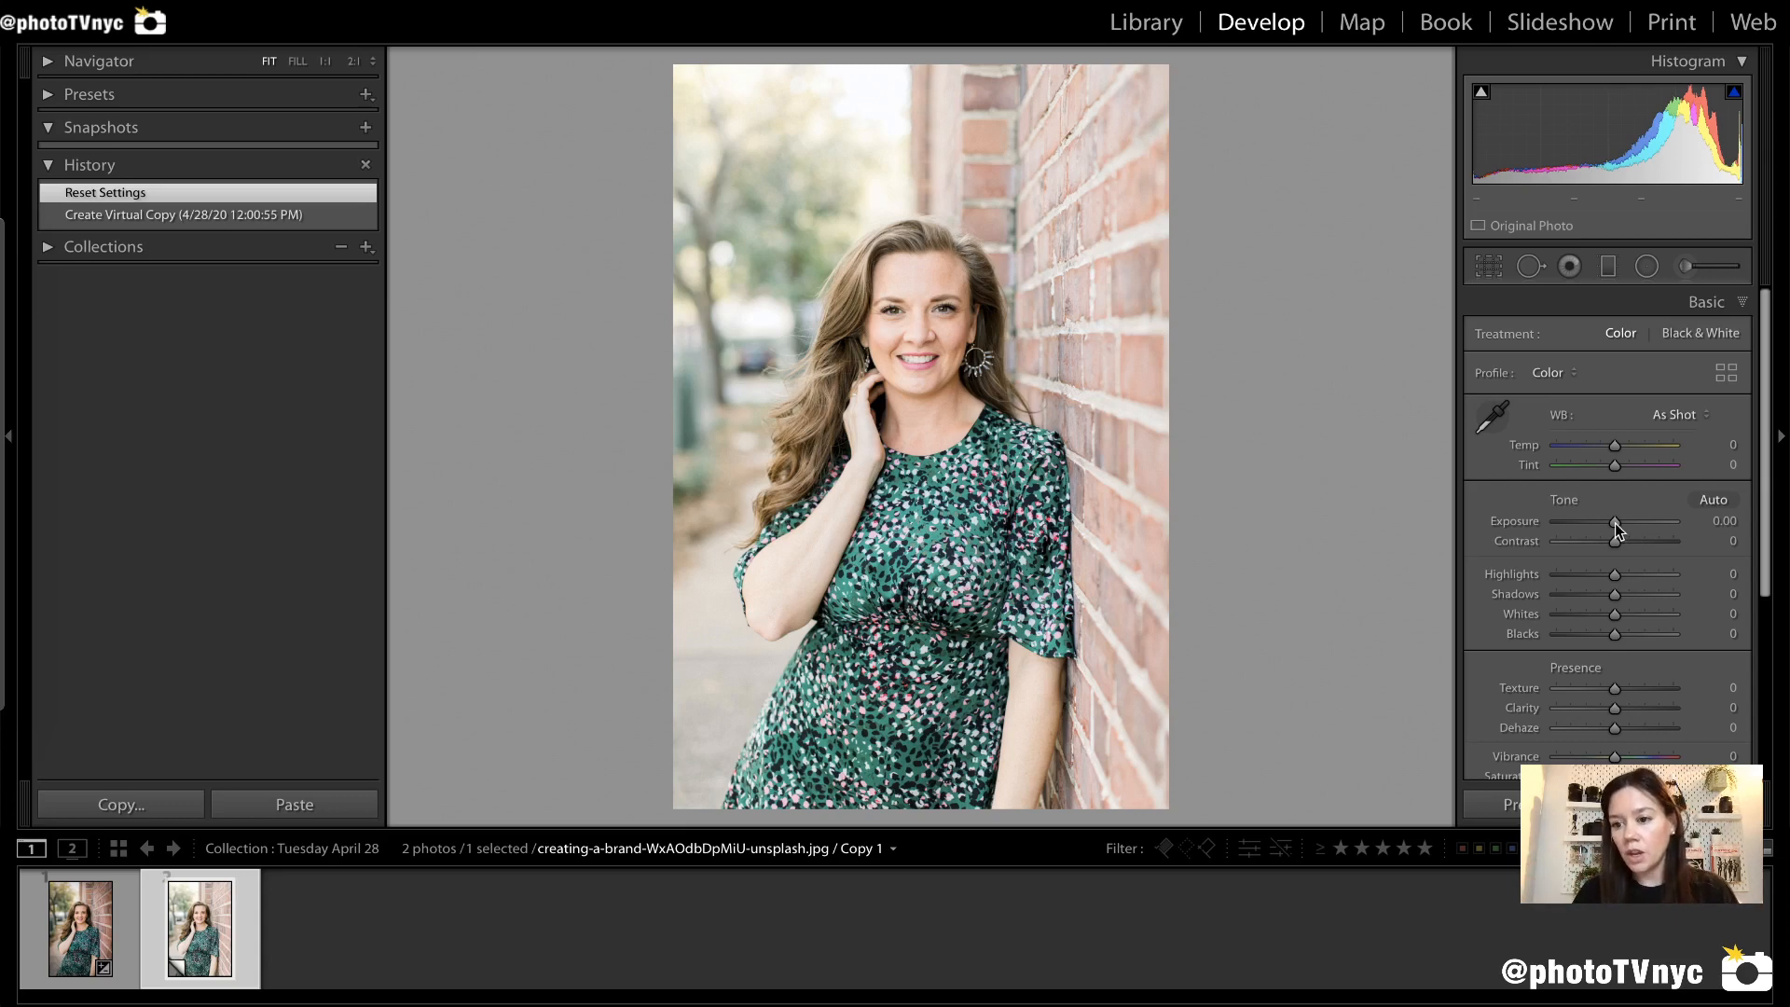
# Lower the portrait's Exposure to −0.25 and raise its Contrast to +12.
pyautogui.moveTo(1615, 523); pyautogui.dragTo(1613, 523)
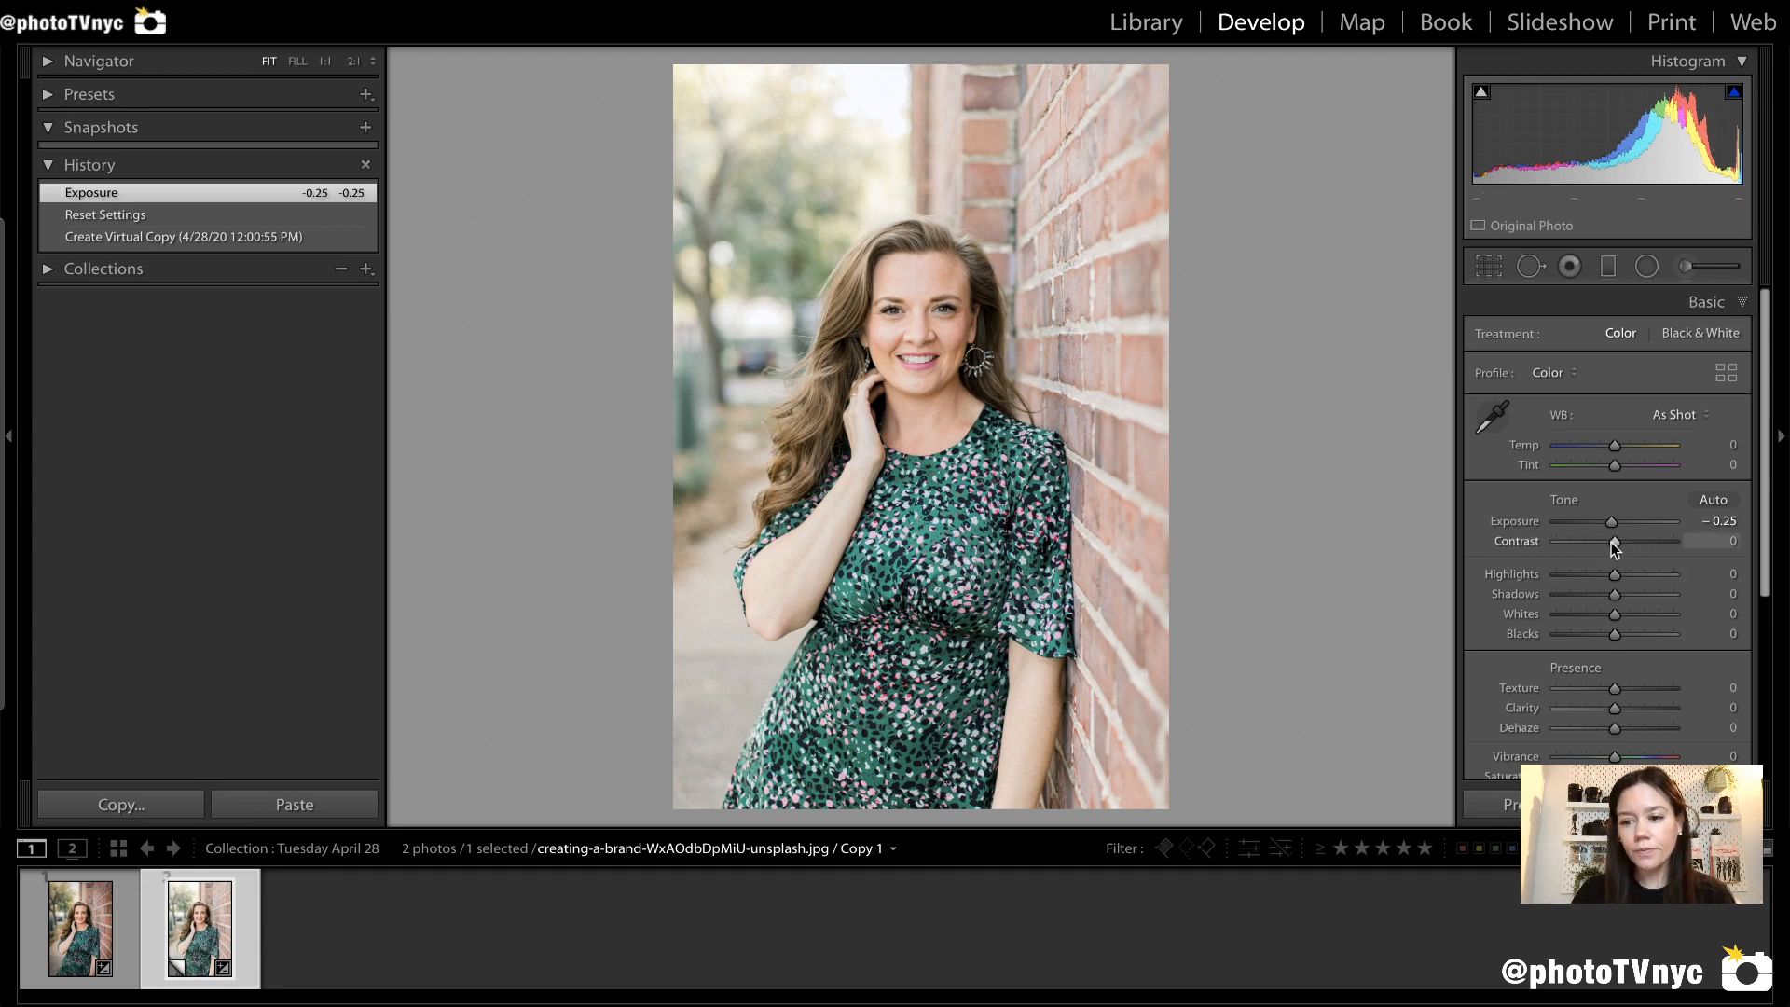
pyautogui.moveTo(1614, 541); pyautogui.dragTo(1621, 547)
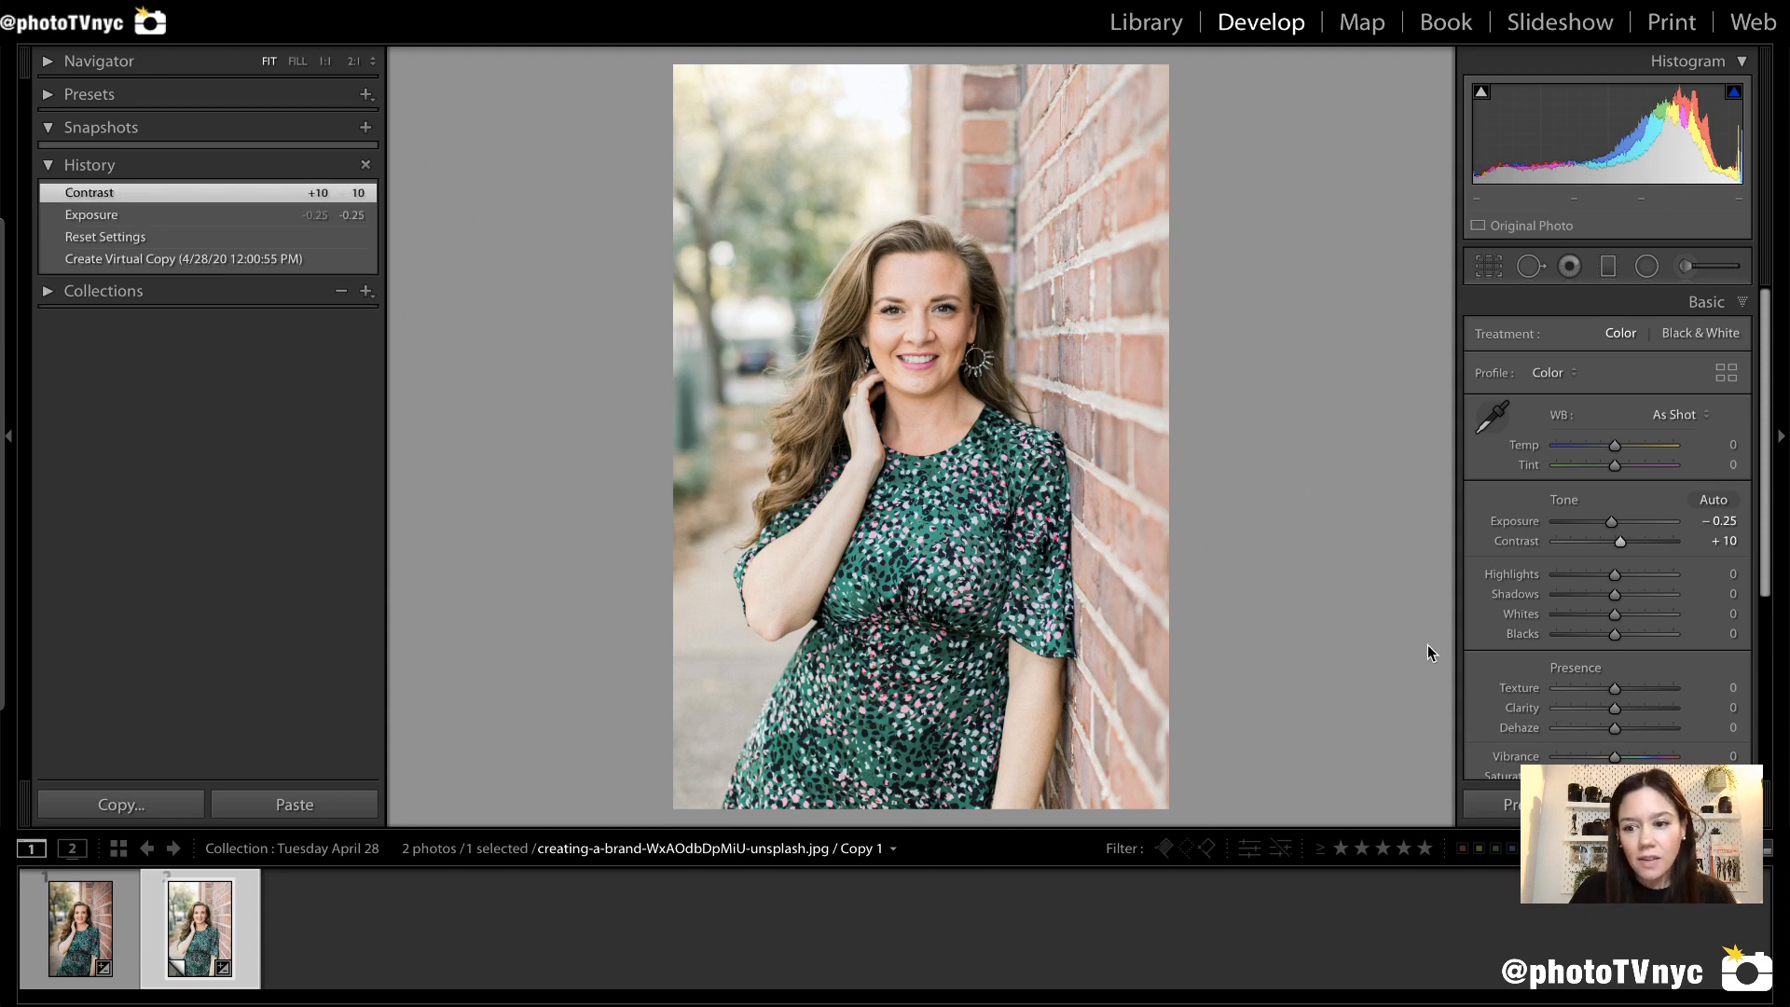
pyautogui.moveTo(1621, 541)
pyautogui.mouseDown()
pyautogui.moveTo(1703, 546)
pyautogui.moveTo(1616, 552)
pyautogui.mouseUp()
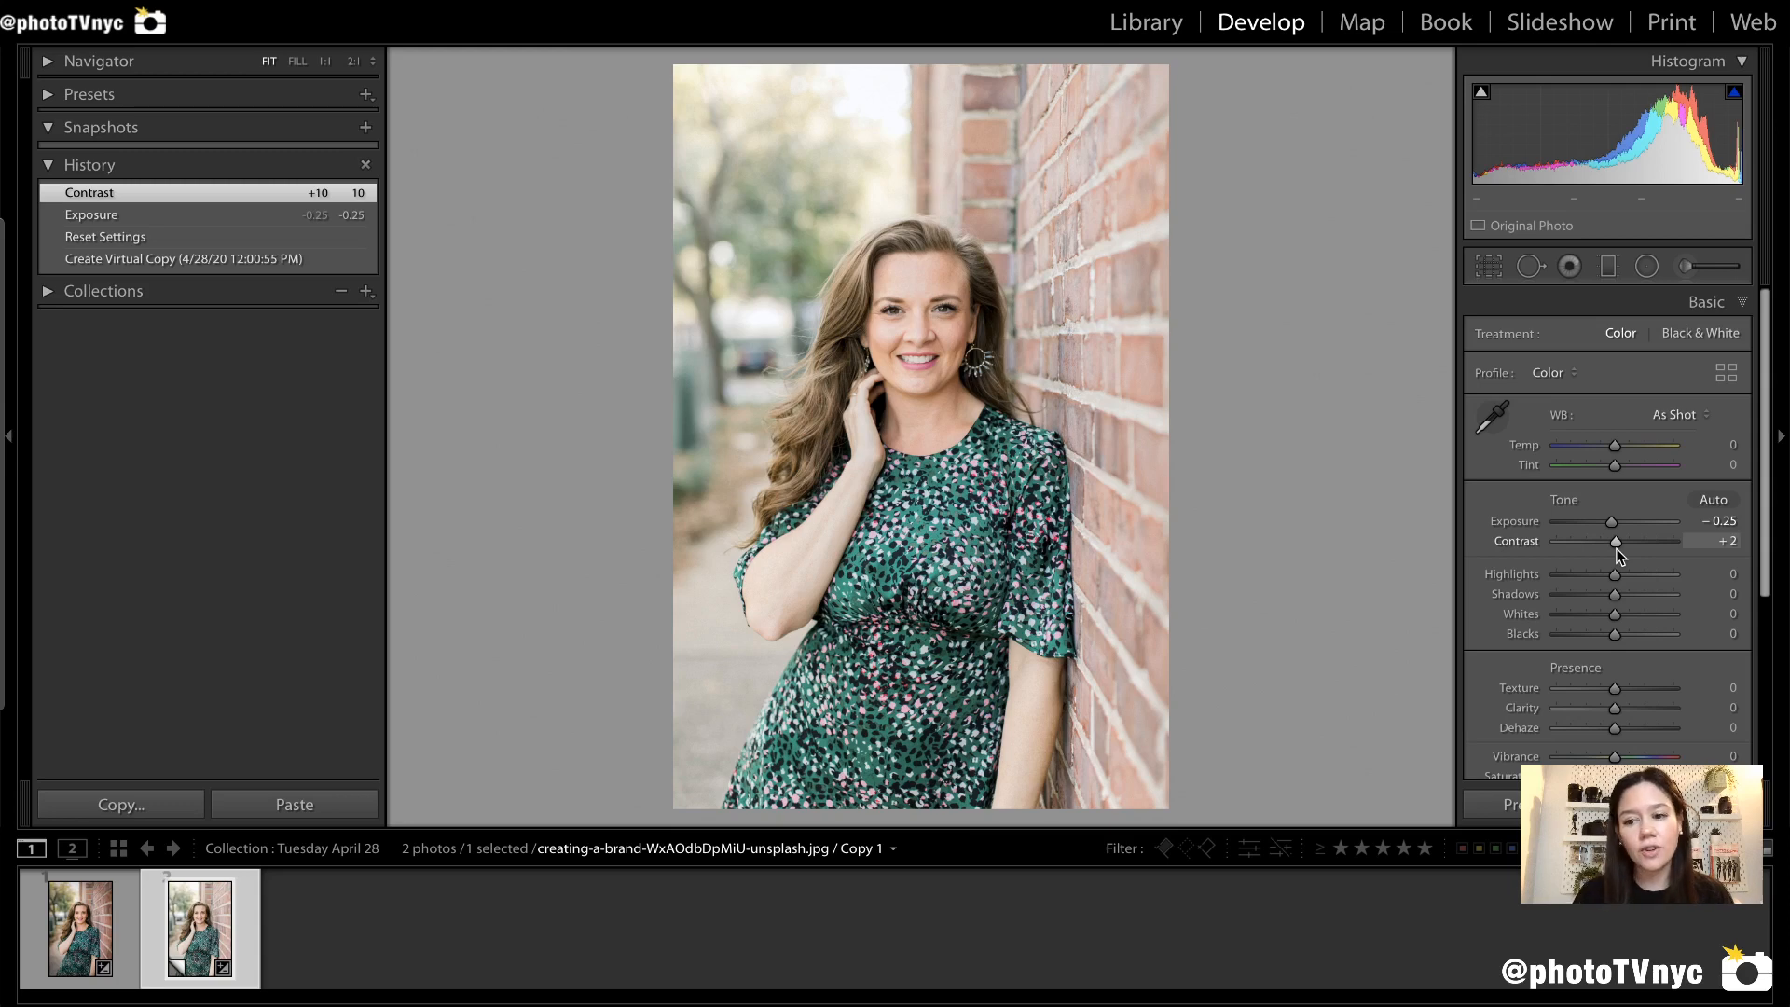
pyautogui.moveTo(1619, 546); pyautogui.dragTo(1620, 545)
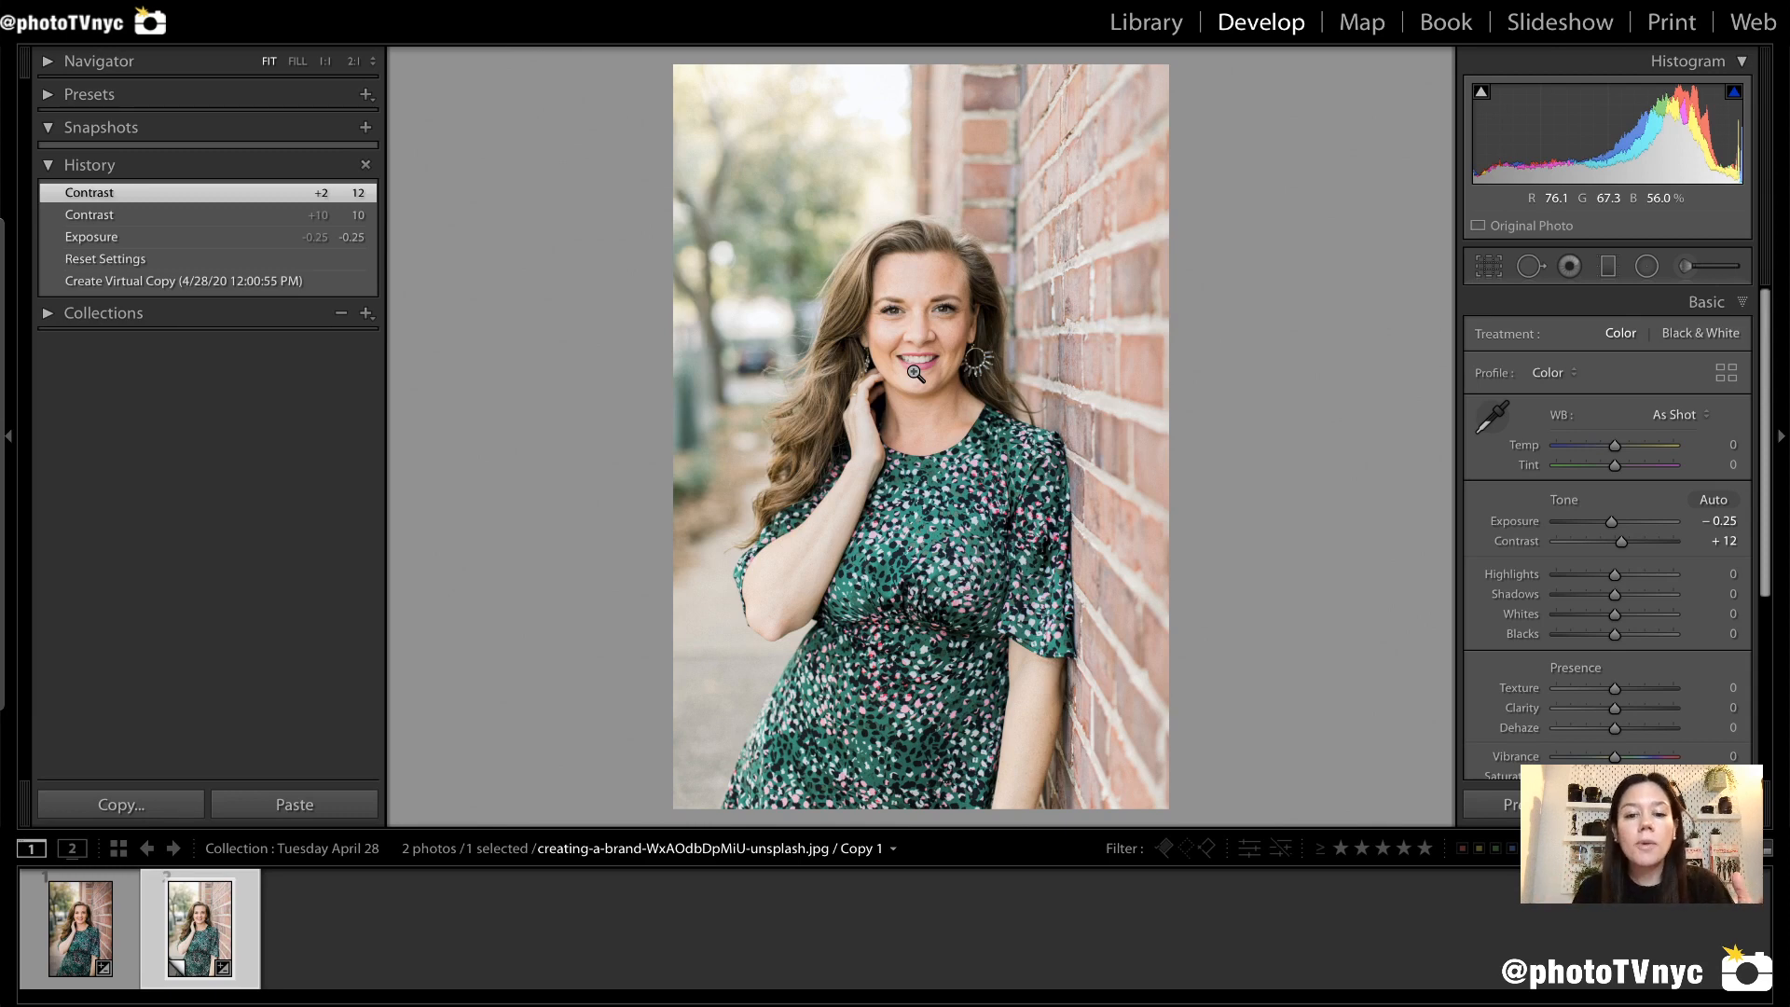
# Inspect the skin tones on the woman's face up close and return to the full-photo view.
pyautogui.click(897, 333)
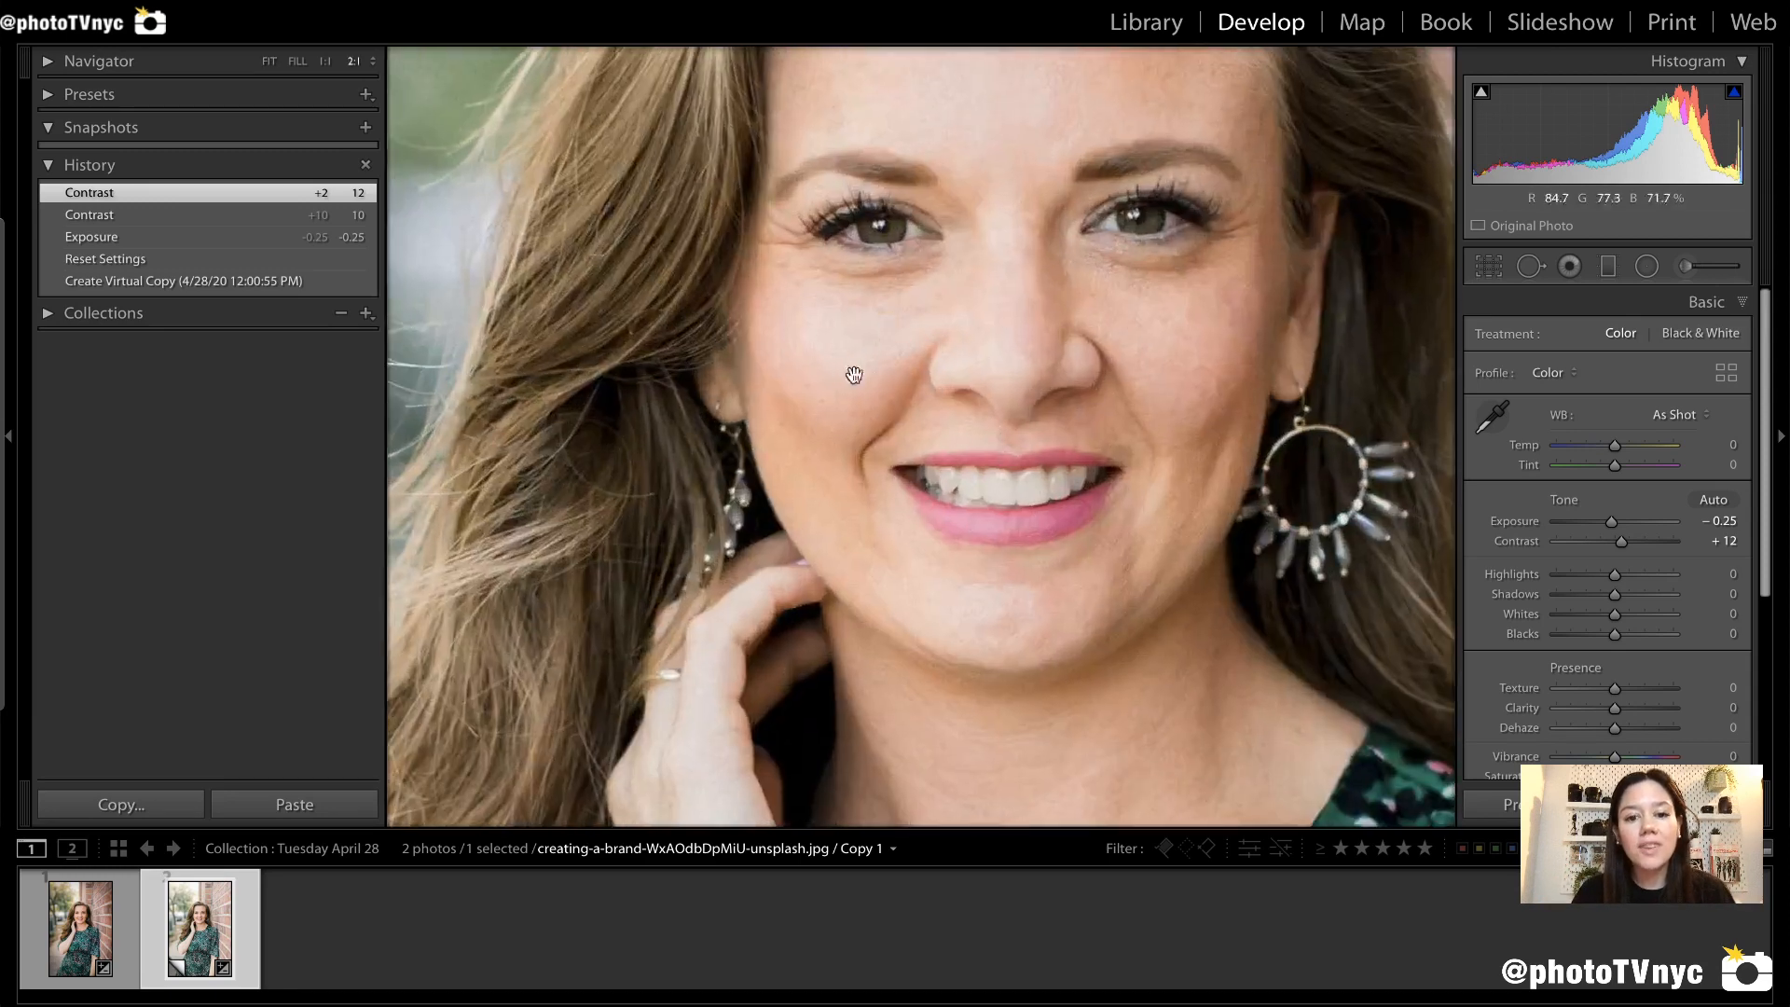
pyautogui.moveTo(988, 360)
pyautogui.mouseDown()
pyautogui.moveTo(1003, 355)
pyautogui.moveTo(999, 392)
pyautogui.mouseUp()
pyautogui.click(742, 660)
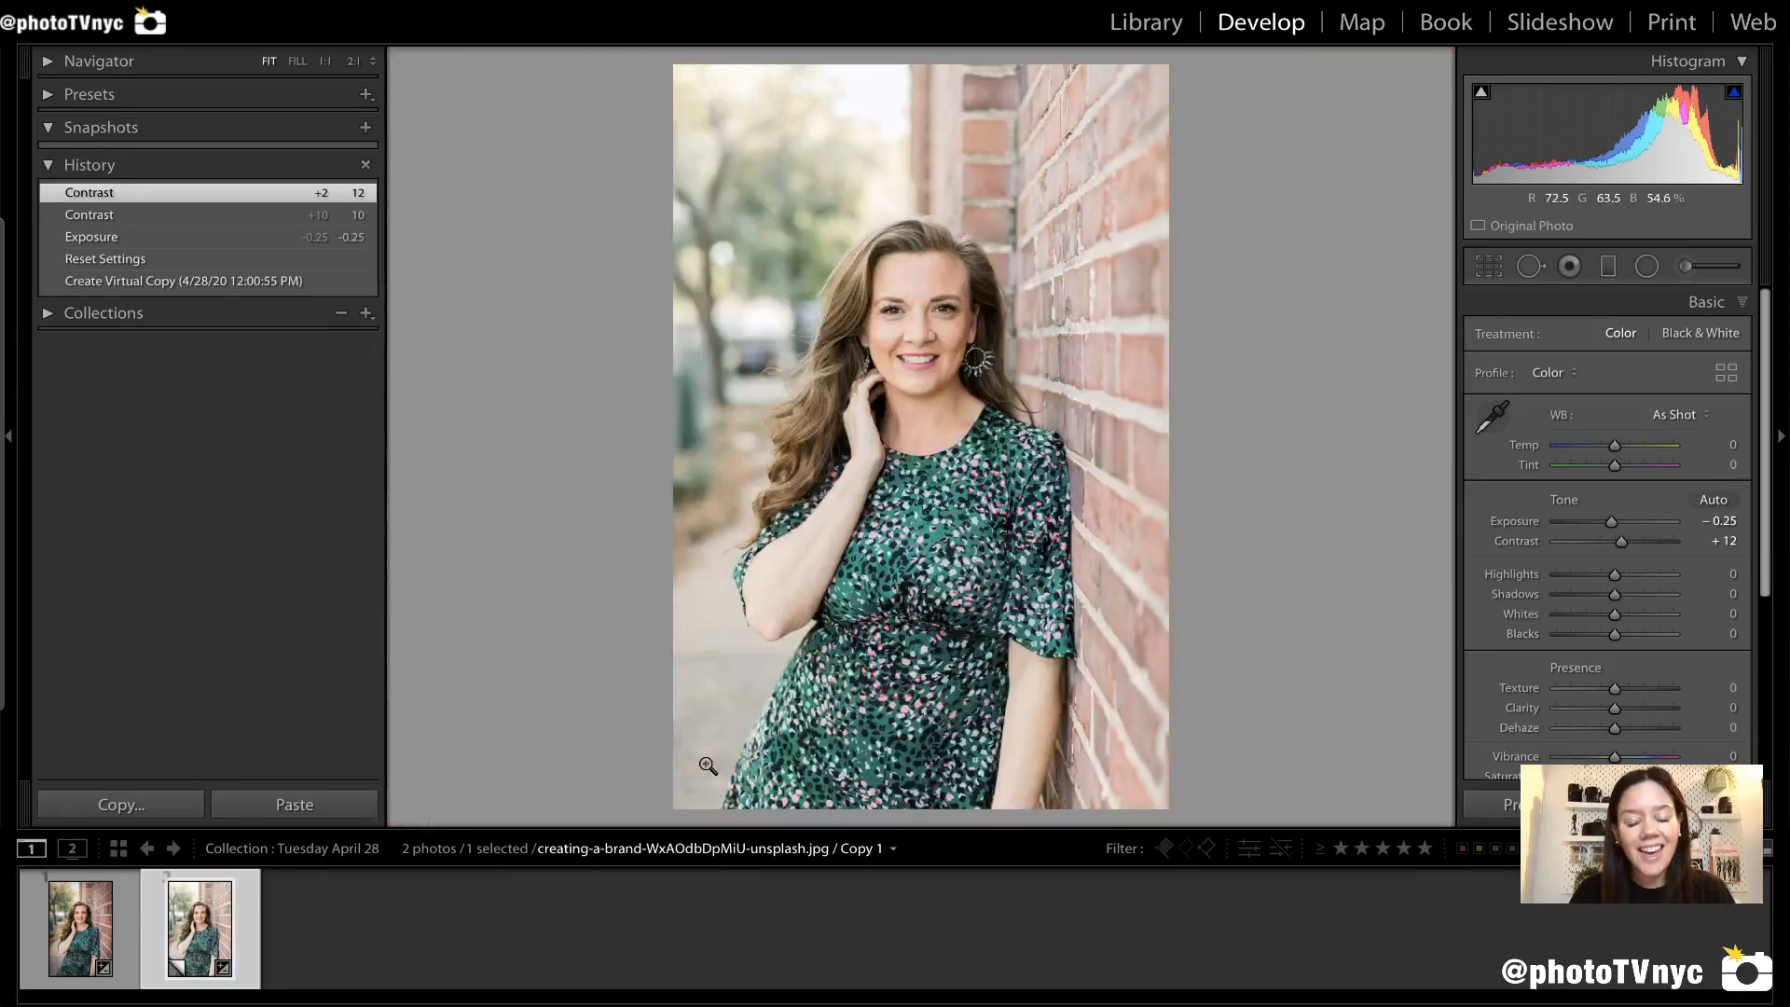
pyautogui.click(788, 607)
pyautogui.moveTo(709, 692)
pyautogui.mouseDown()
pyautogui.moveTo(981, 191)
pyautogui.moveTo(1037, 136)
pyautogui.mouseUp()
pyautogui.click(1037, 136)
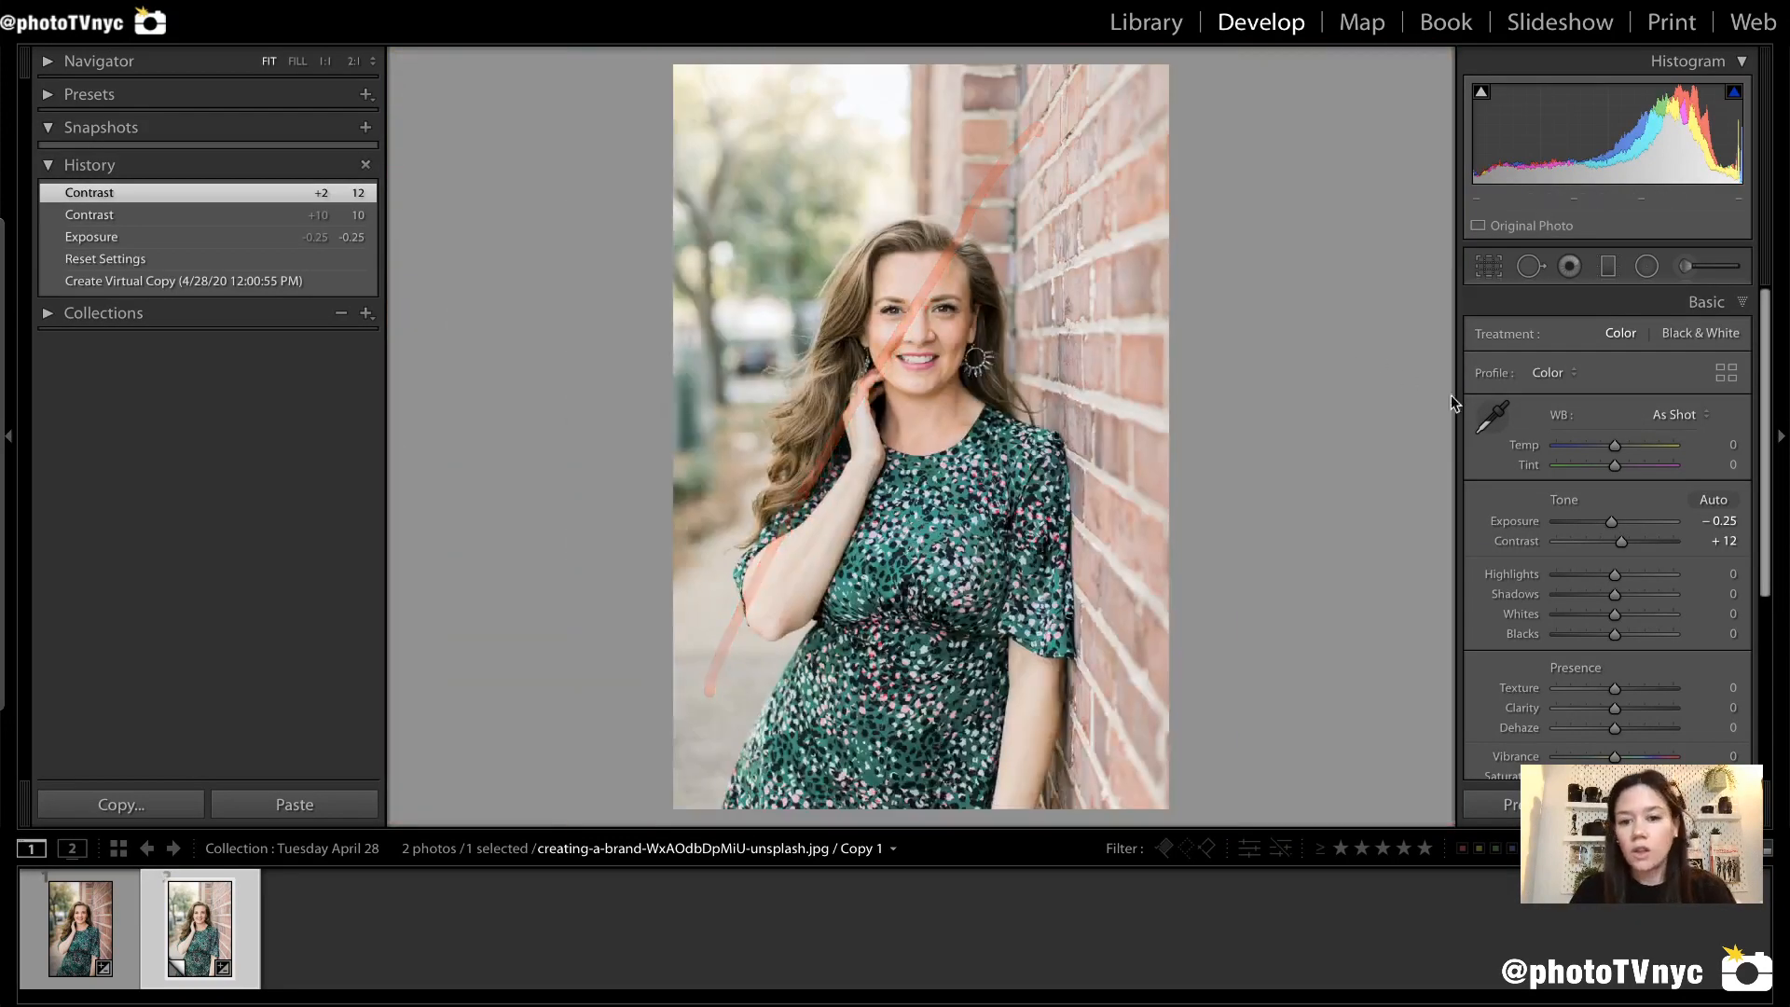
# Try Highlights at −100 and at −43, resetting the value to 0 after each attempt.
pyautogui.click(1525, 573)
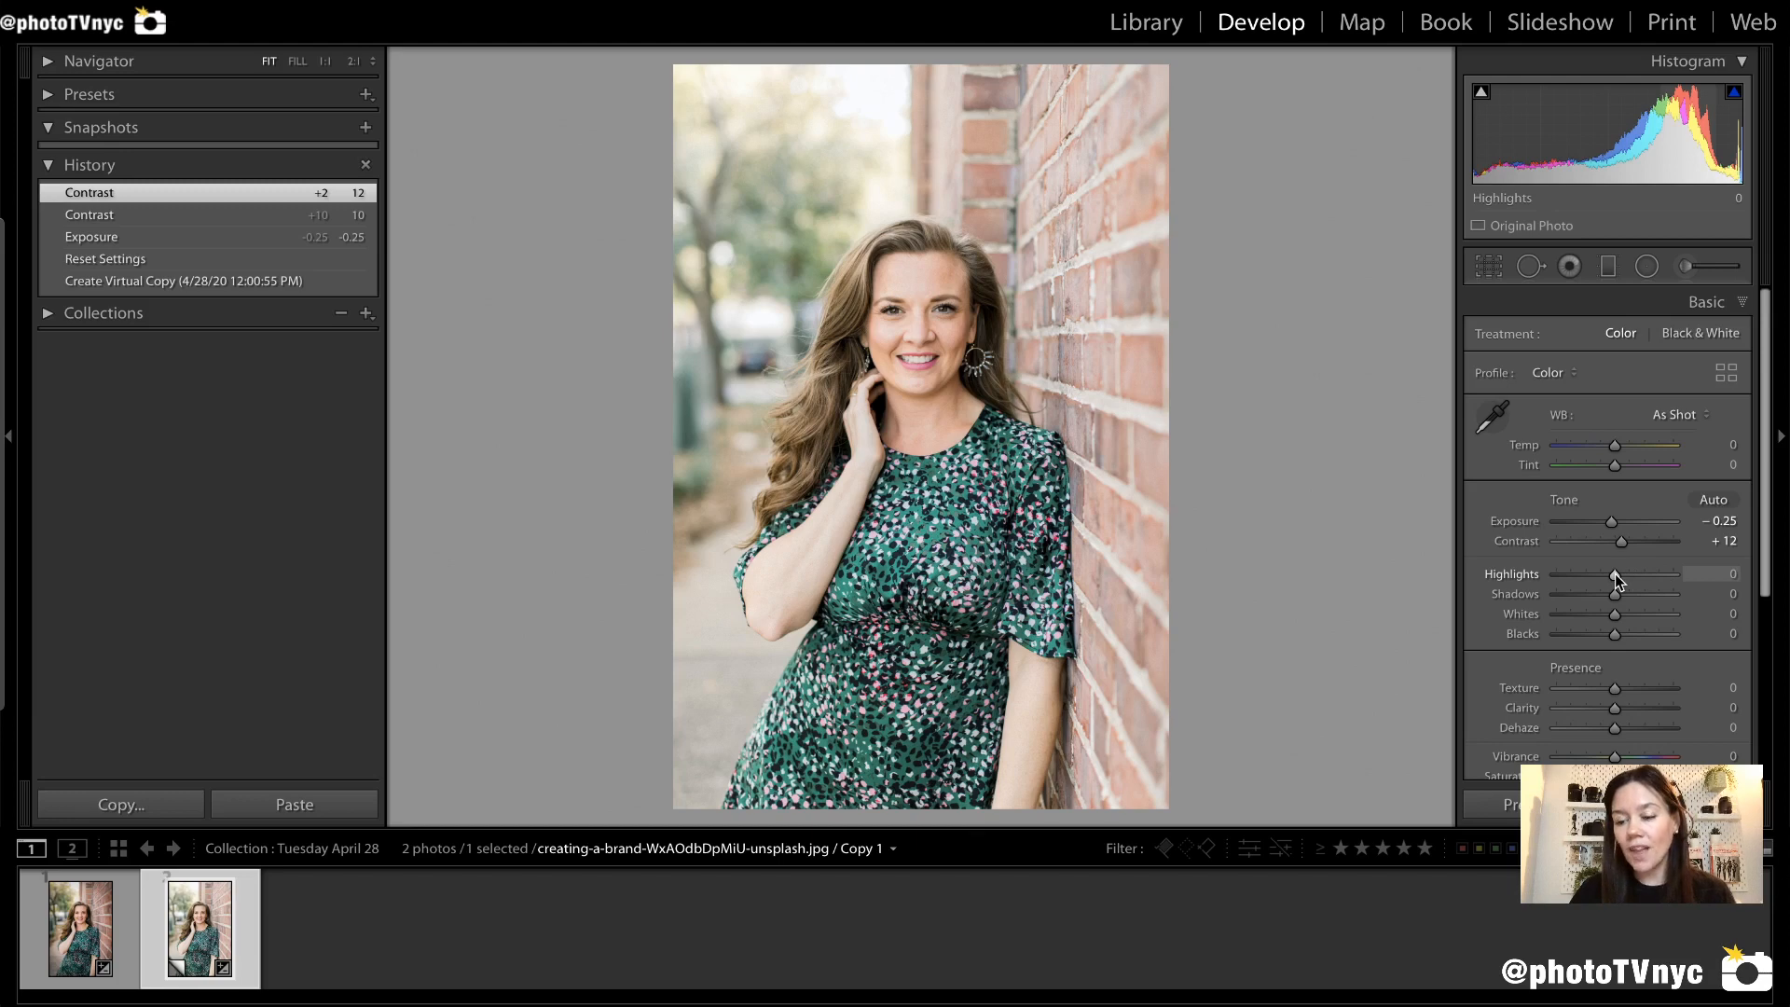
pyautogui.moveTo(1614, 573); pyautogui.dragTo(1535, 579)
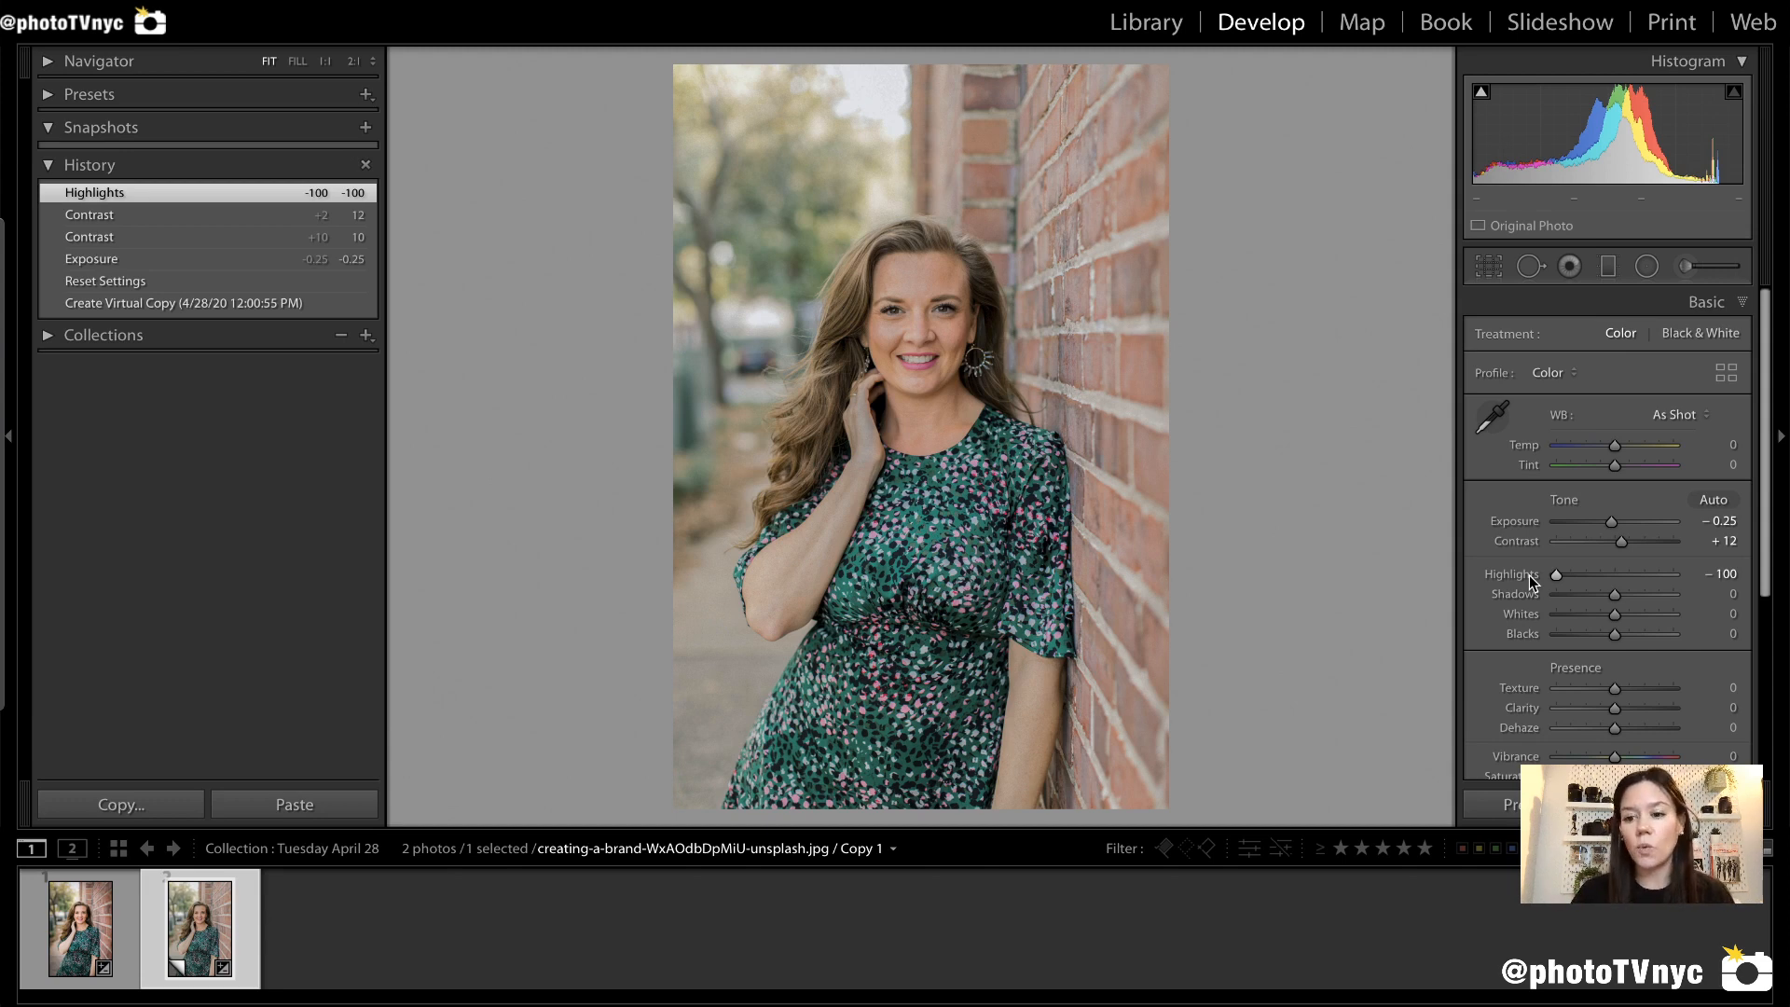
pyautogui.doubleClick(1530, 578)
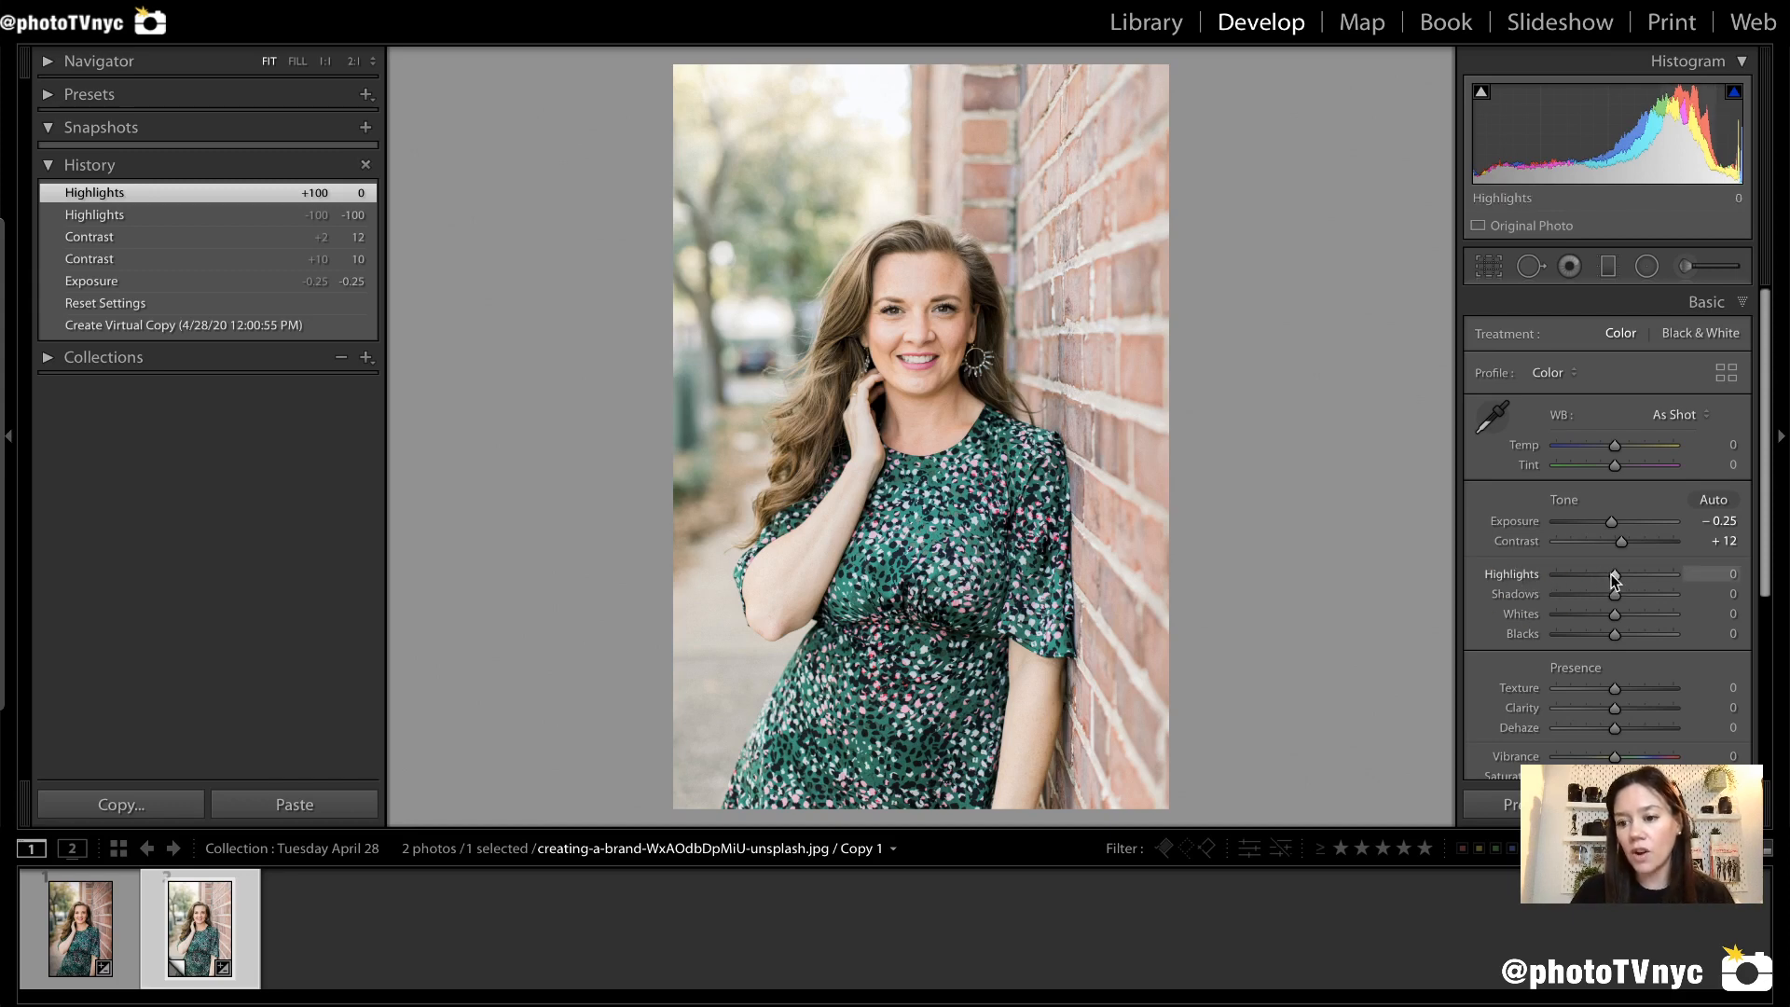
pyautogui.moveTo(1614, 578); pyautogui.dragTo(1591, 577)
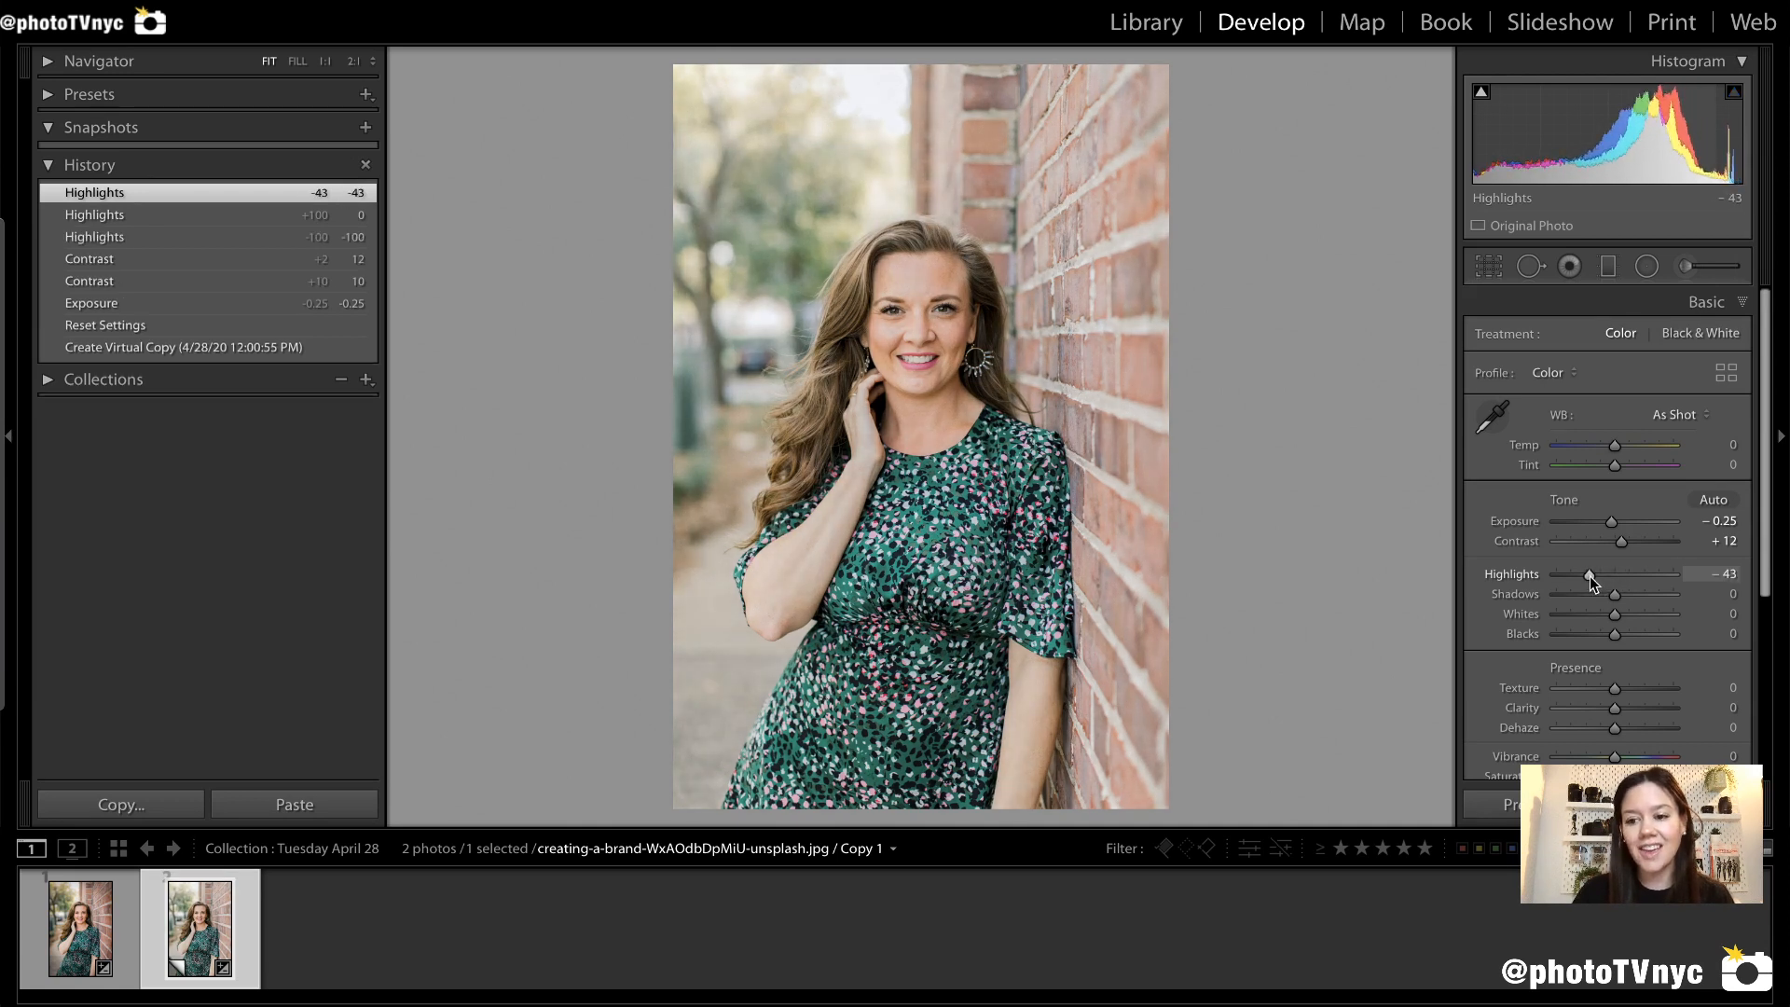
pyautogui.doubleClick(1529, 576)
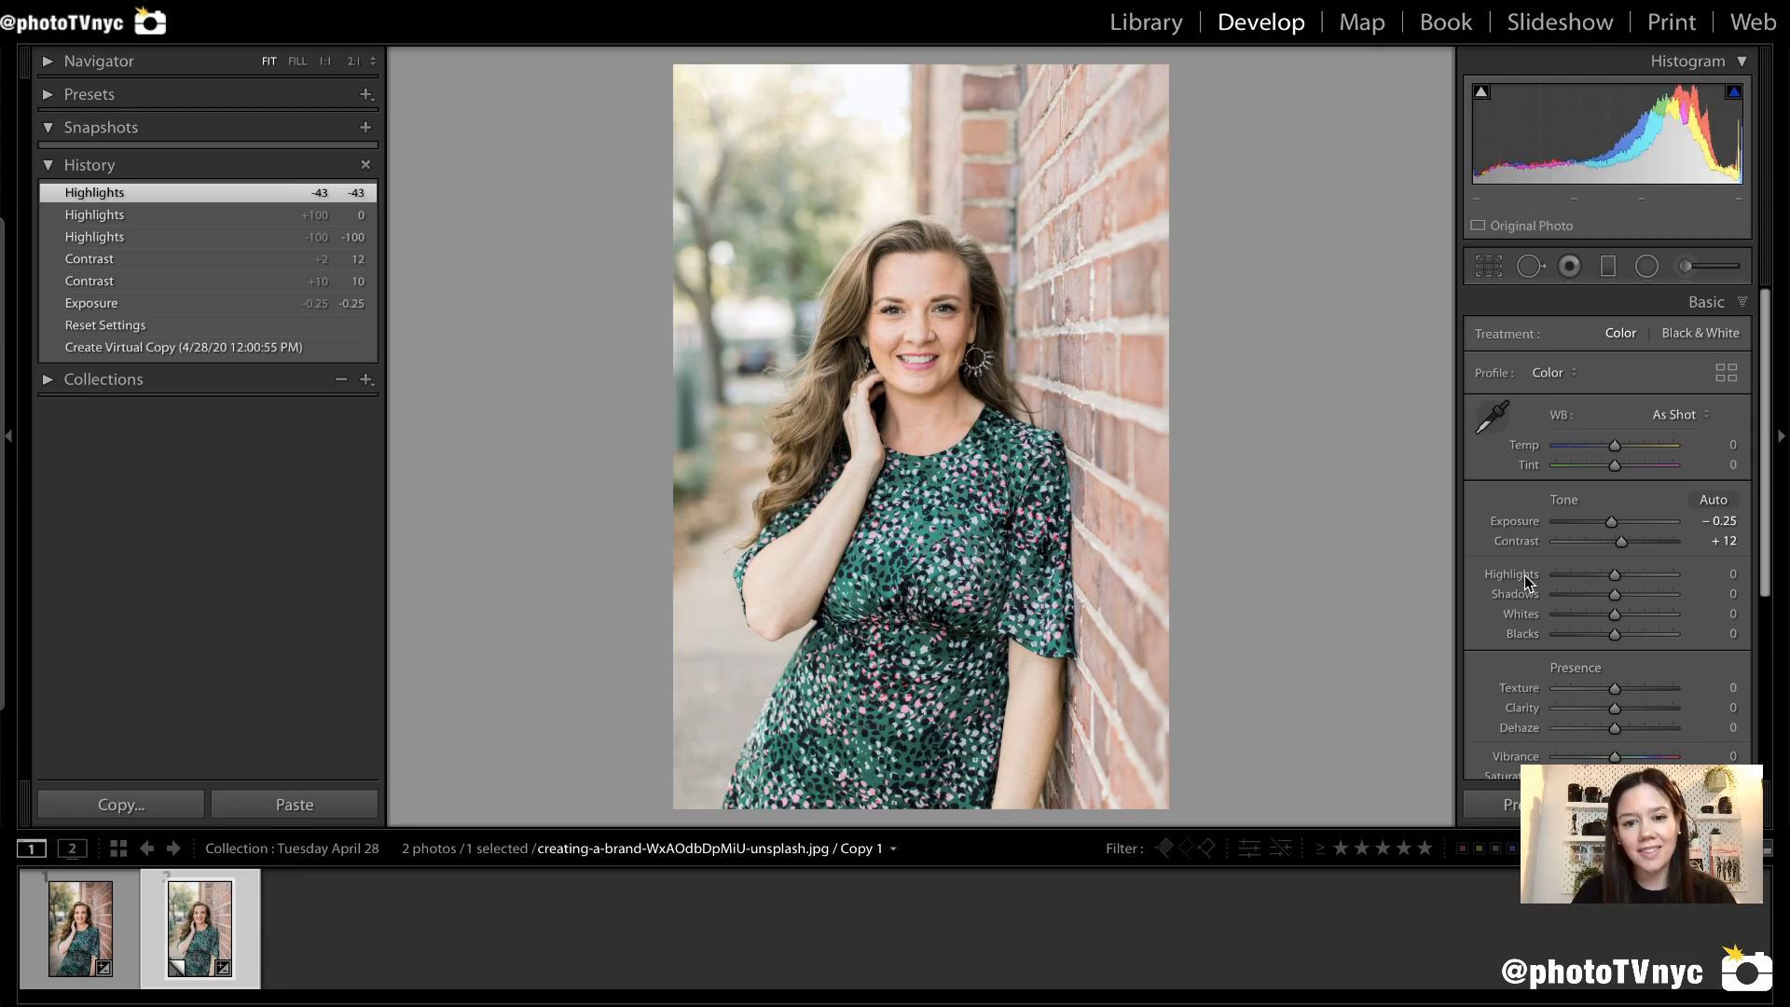
# Set the portrait's Highlights to −29 and its Shadows to −9.
pyautogui.moveTo(1615, 578); pyautogui.dragTo(1597, 578)
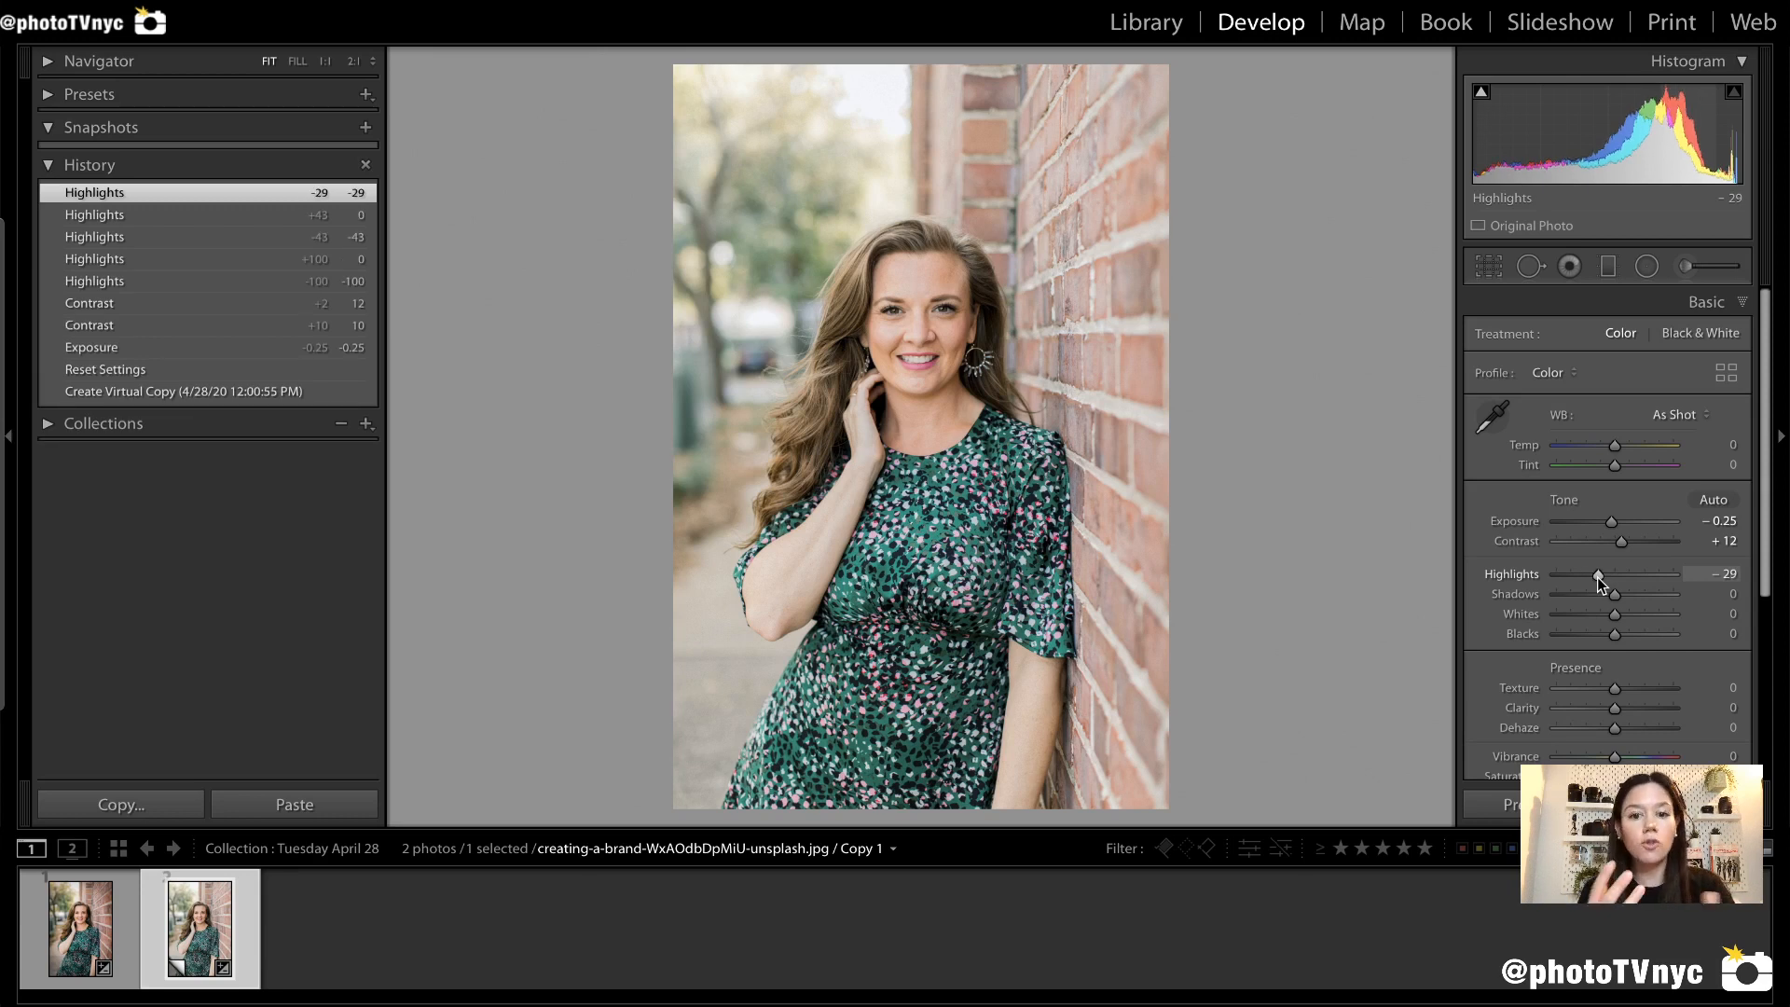
pyautogui.scroll(-2, 1550, 627)
pyautogui.scroll(-1, 1549, 627)
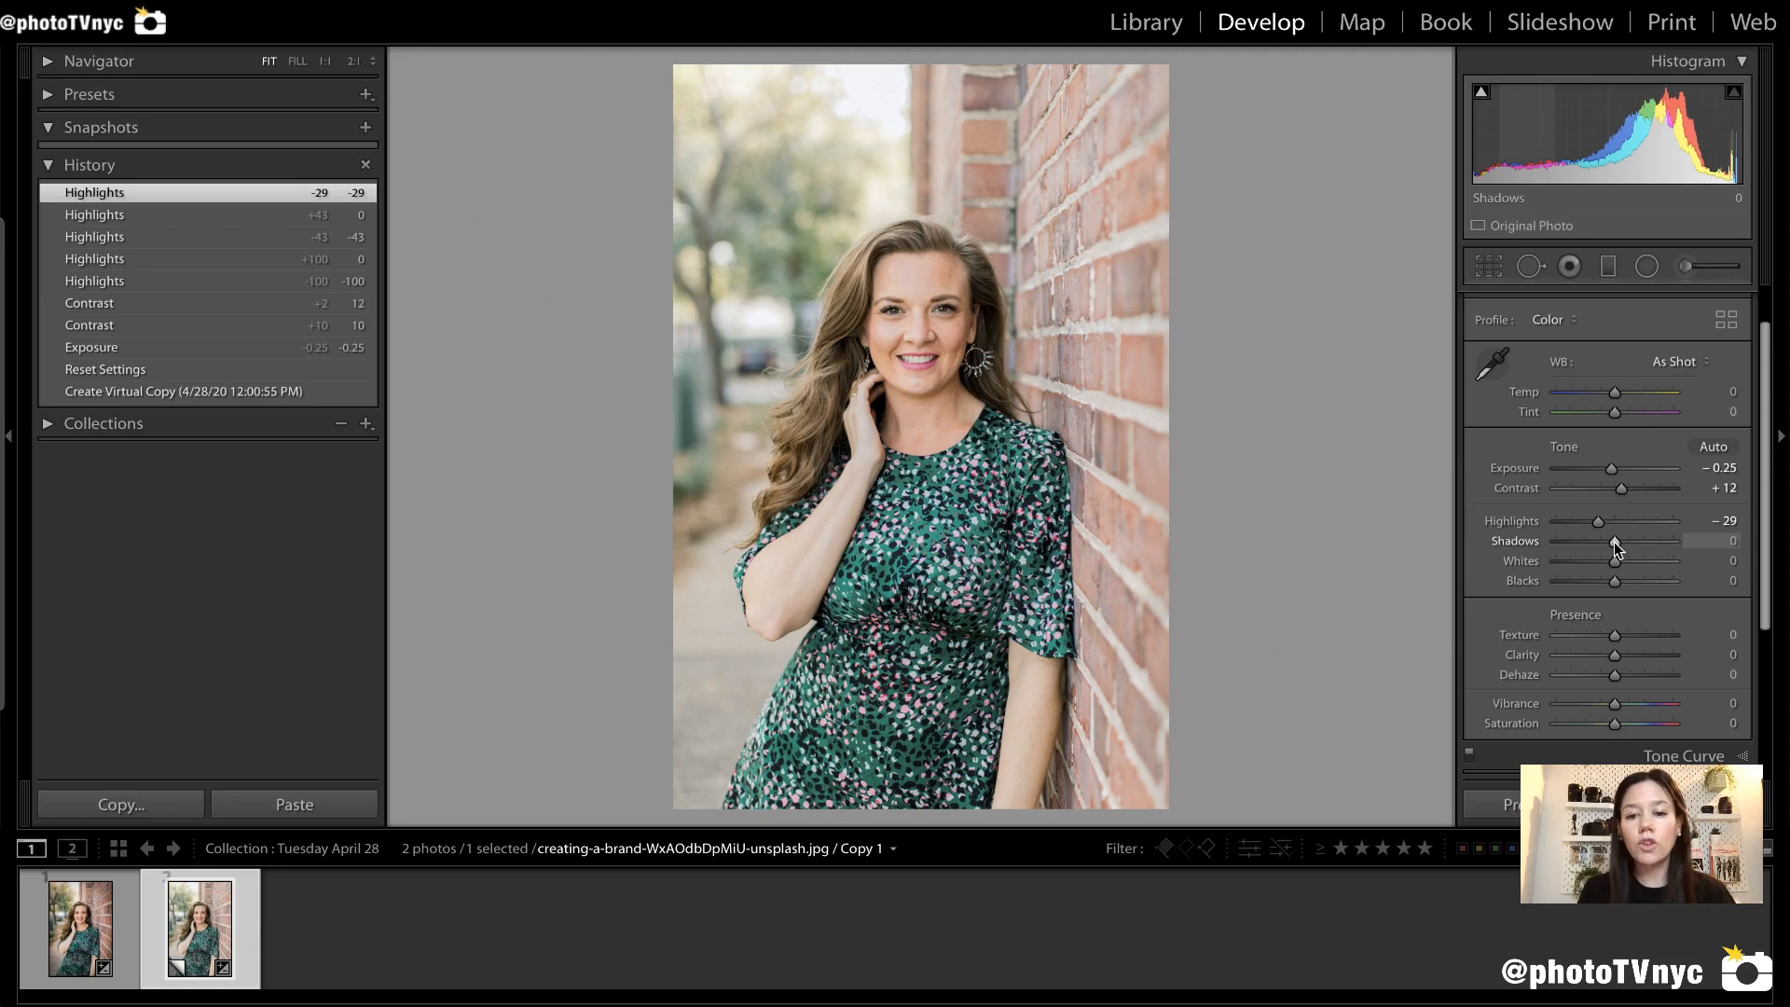
pyautogui.moveTo(1614, 541); pyautogui.dragTo(1609, 543)
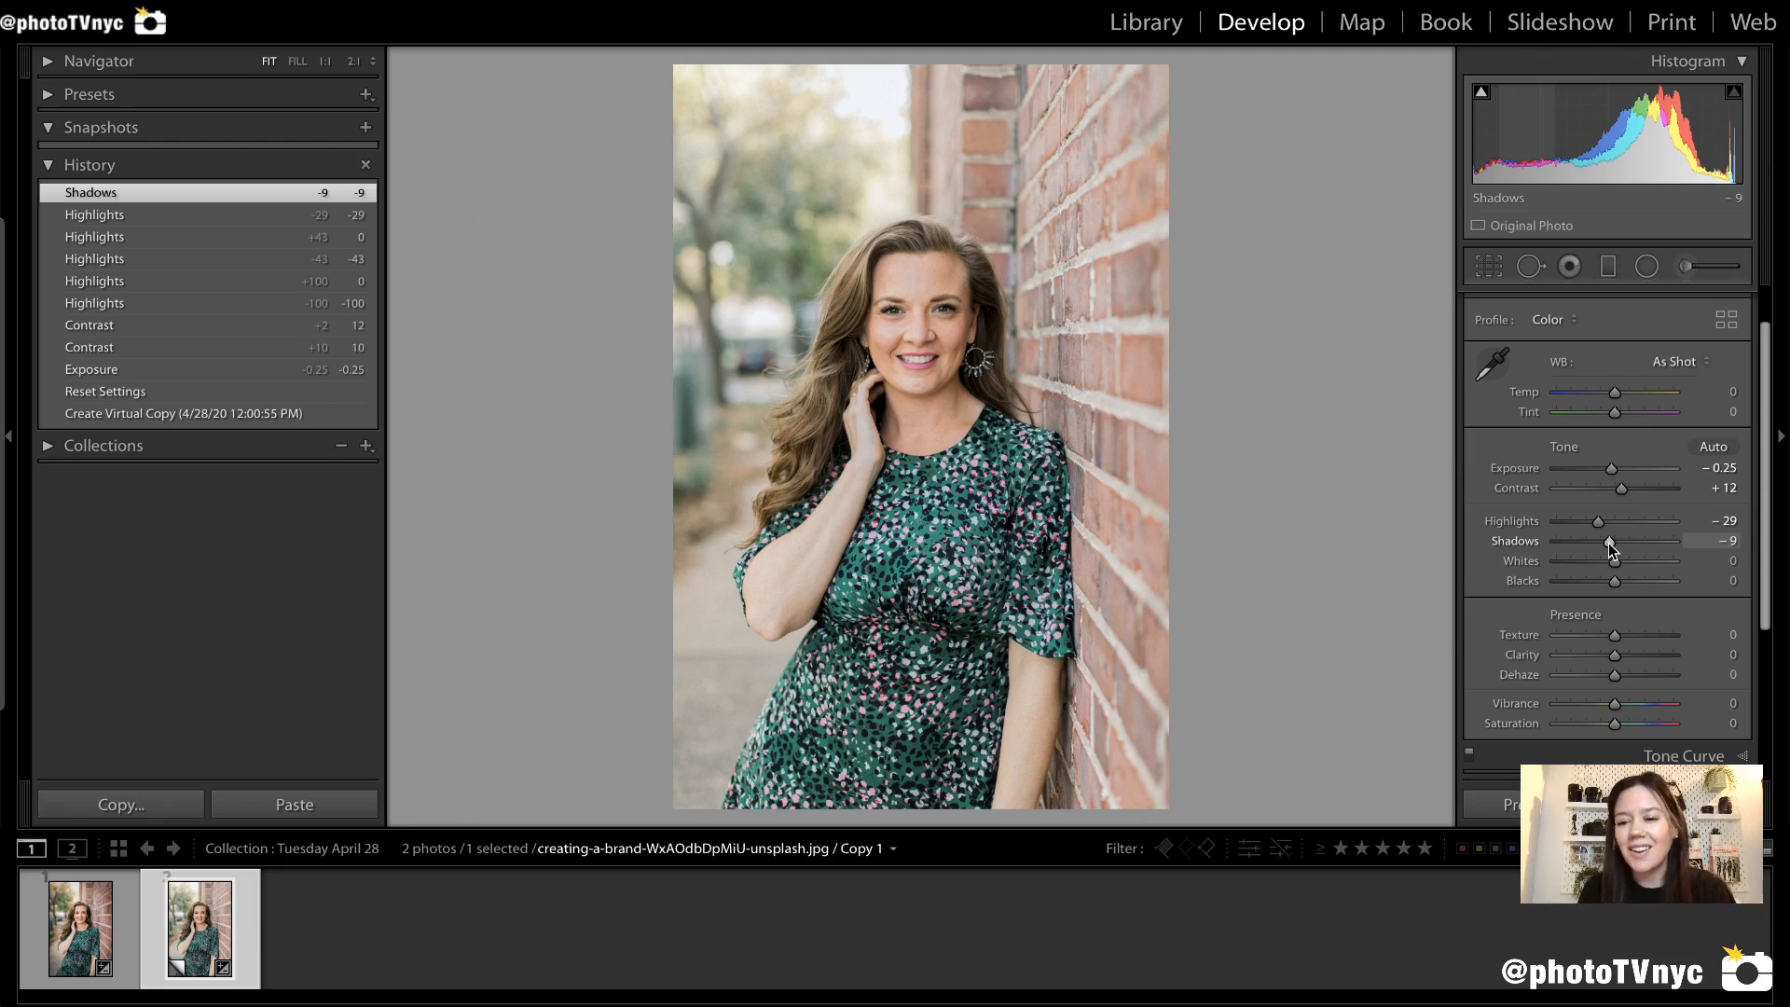
# Show the woman's face at 1:1 zoom and soften the skin by setting Clarity to −9.
pyautogui.scroll(-1, 1508, 535)
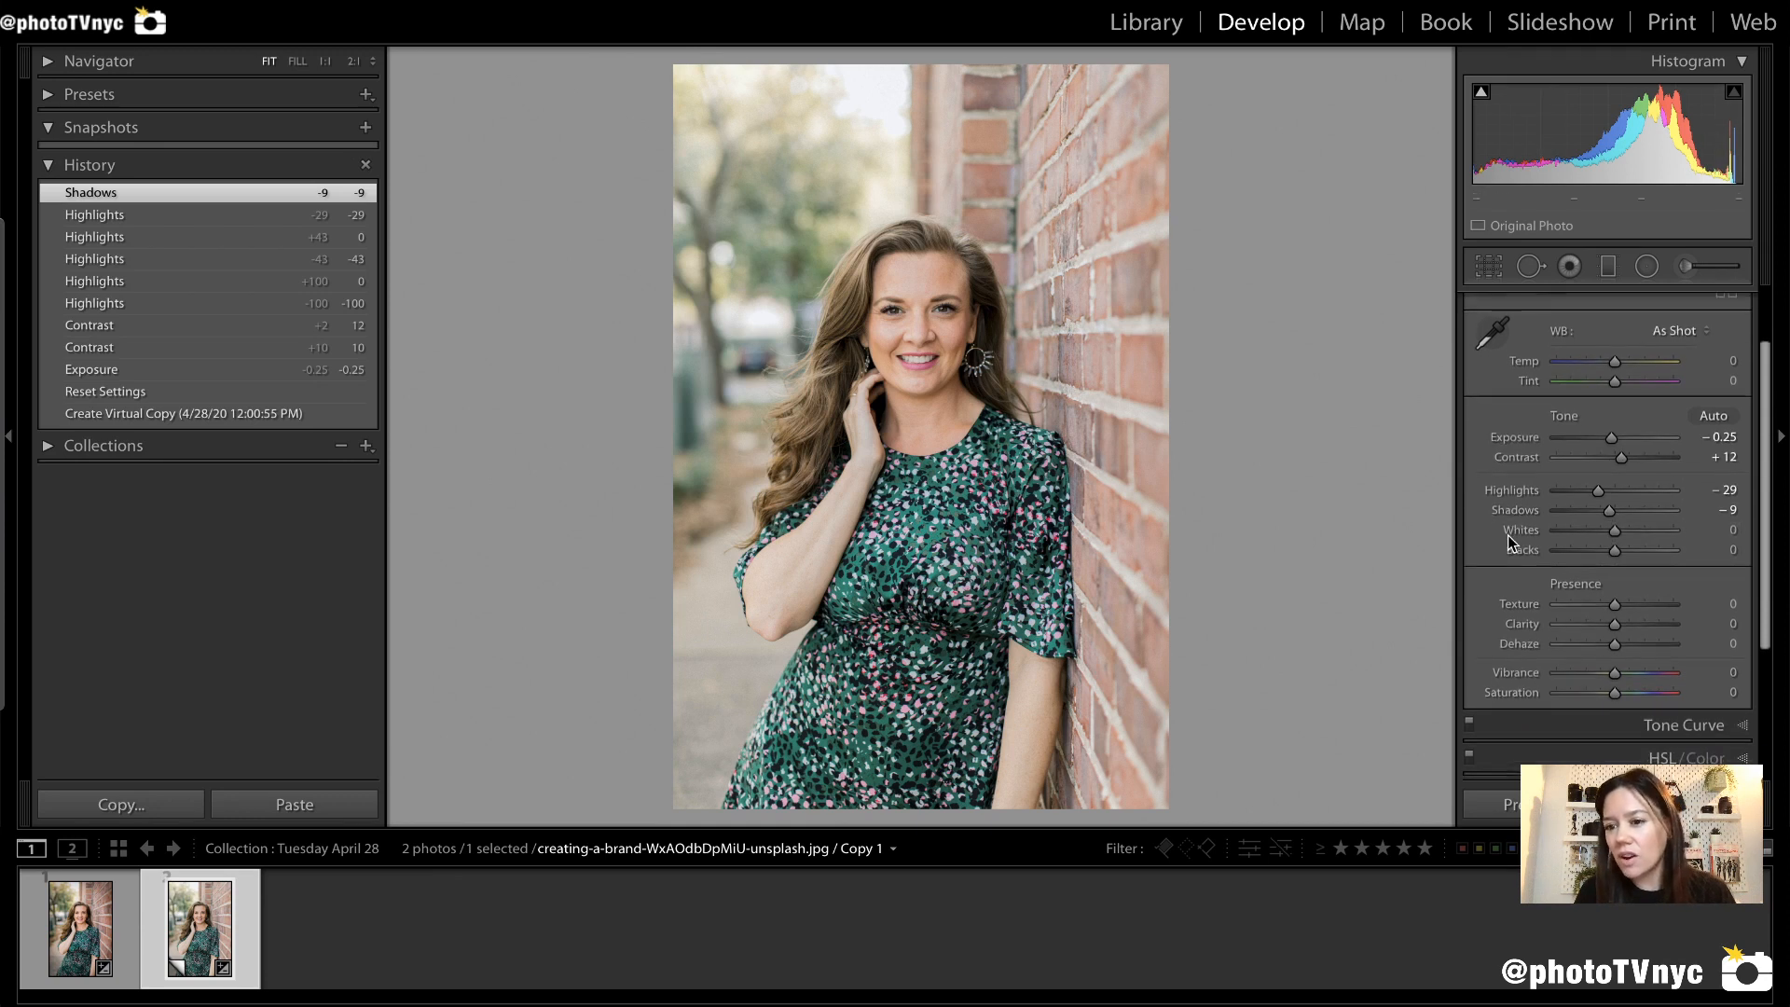
pyautogui.scroll(-1, 1511, 541)
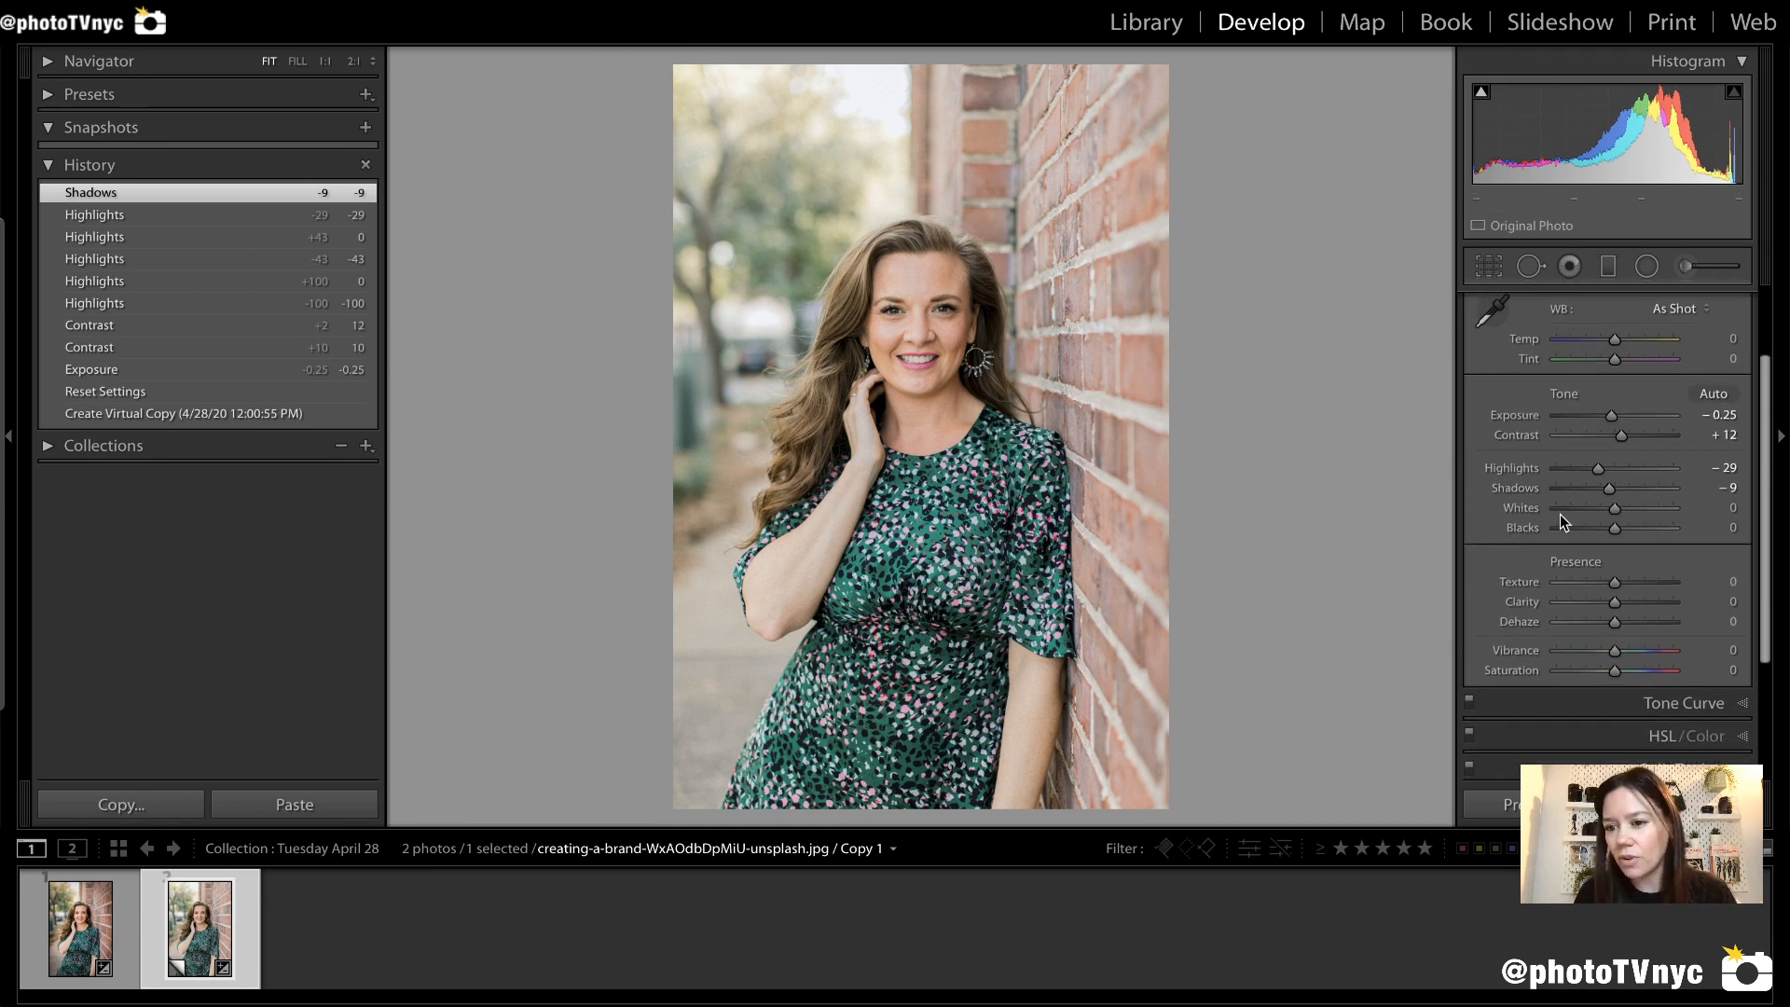
pyautogui.scroll(-3, 1576, 562)
pyautogui.scroll(-1, 1575, 562)
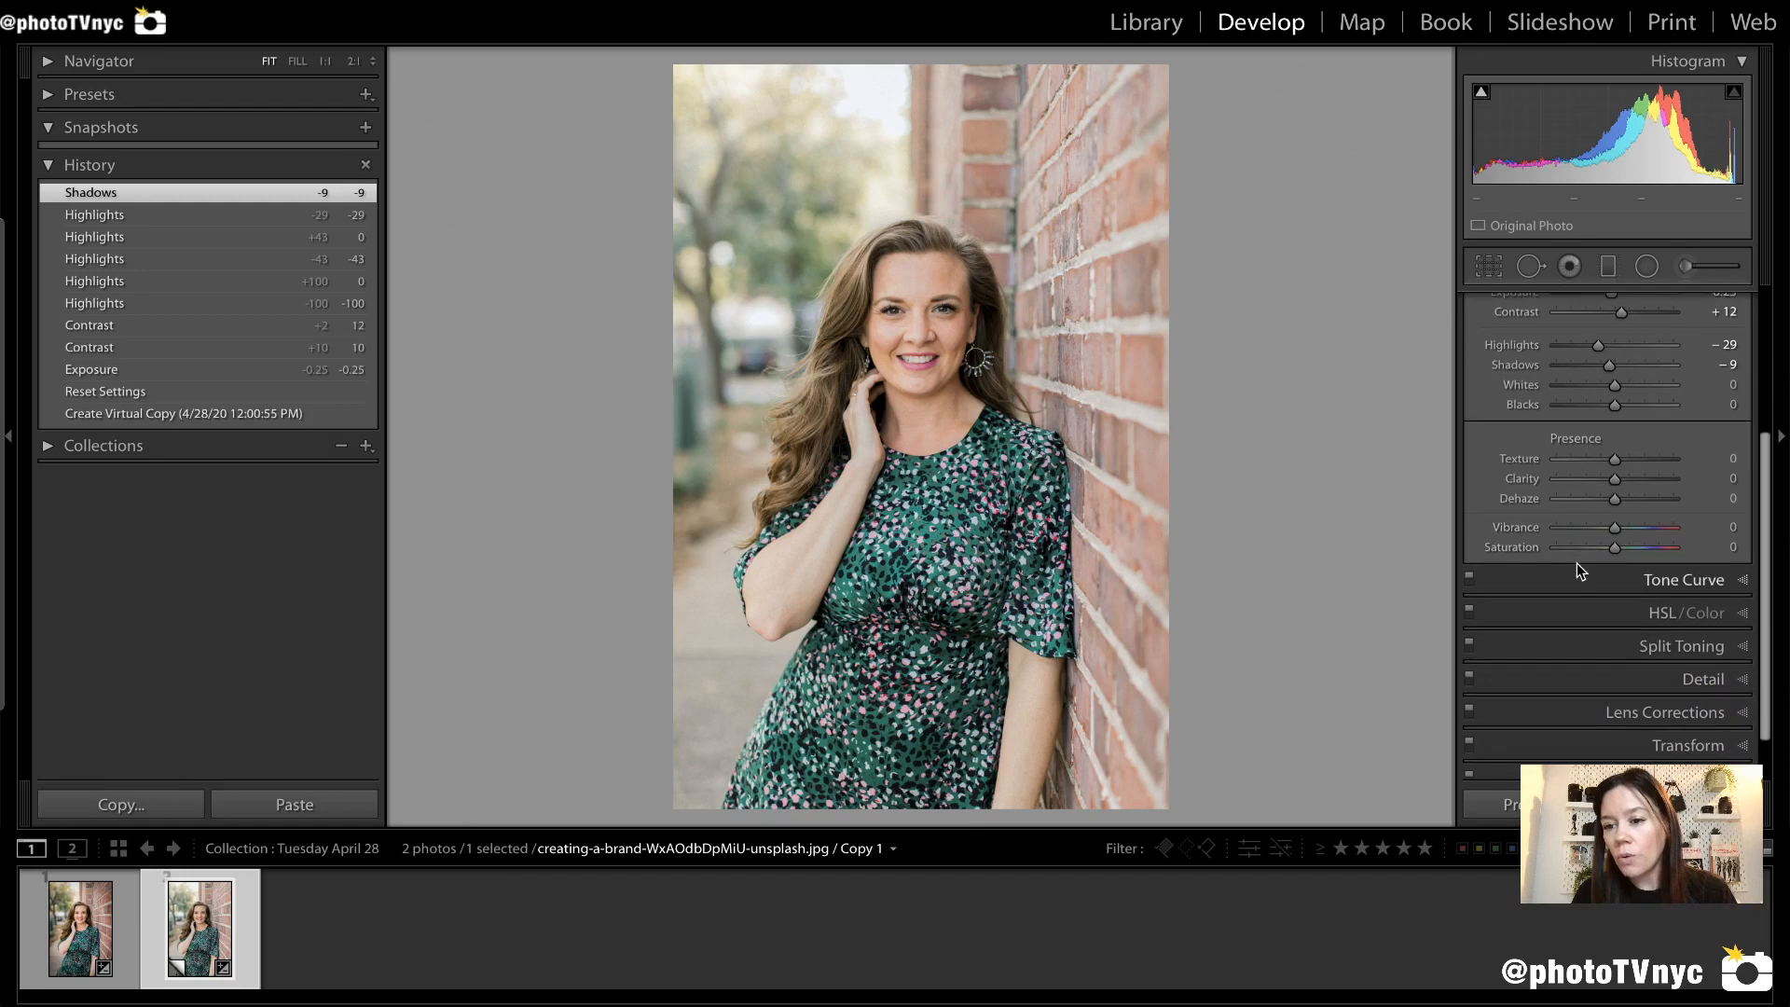
pyautogui.click(909, 331)
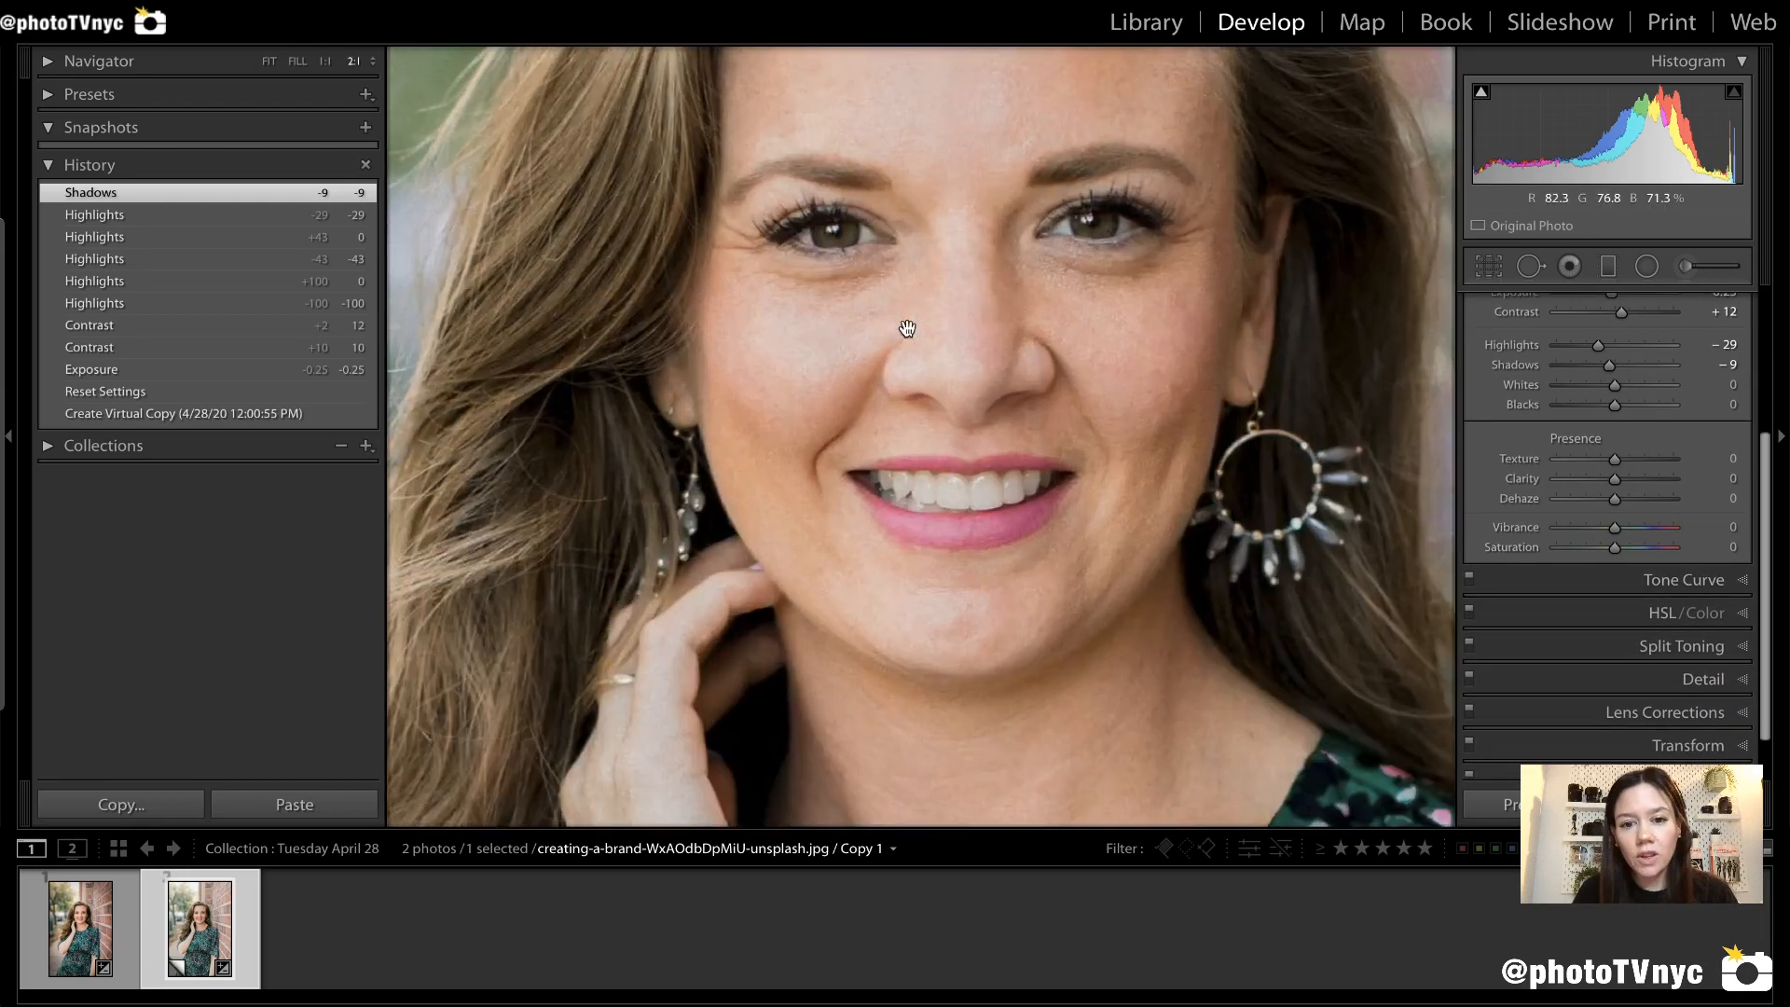
pyautogui.click(358, 66)
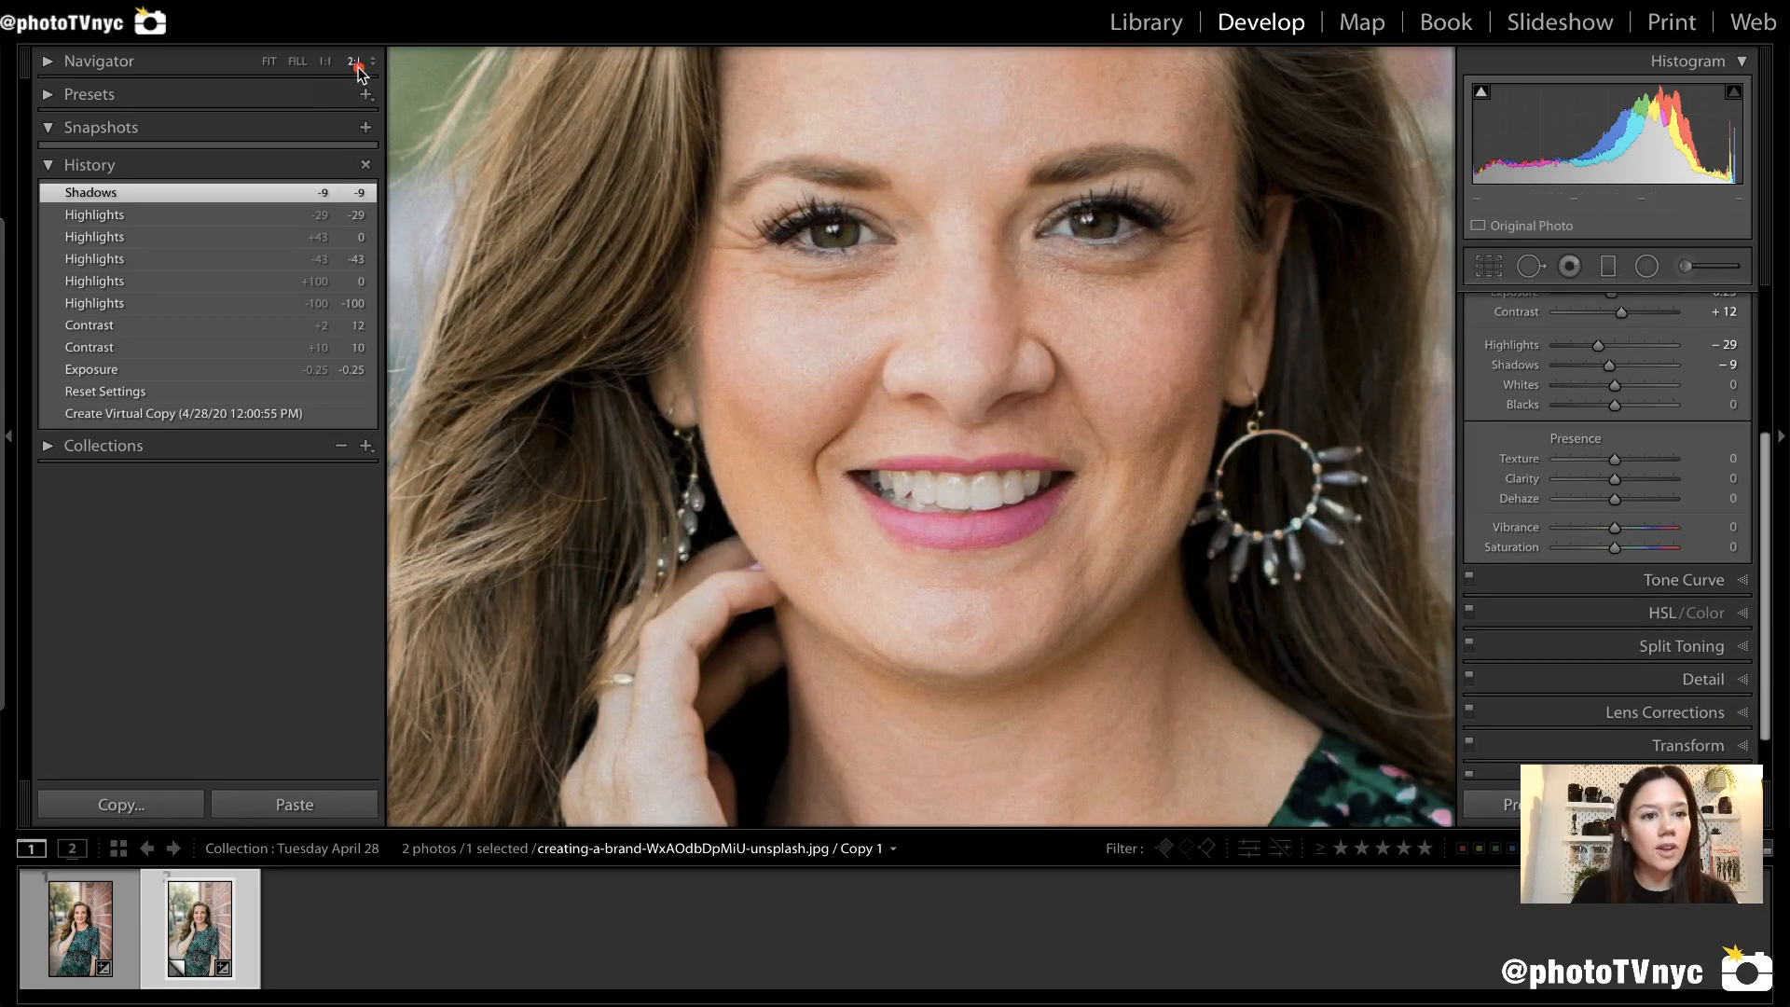
pyautogui.click(325, 62)
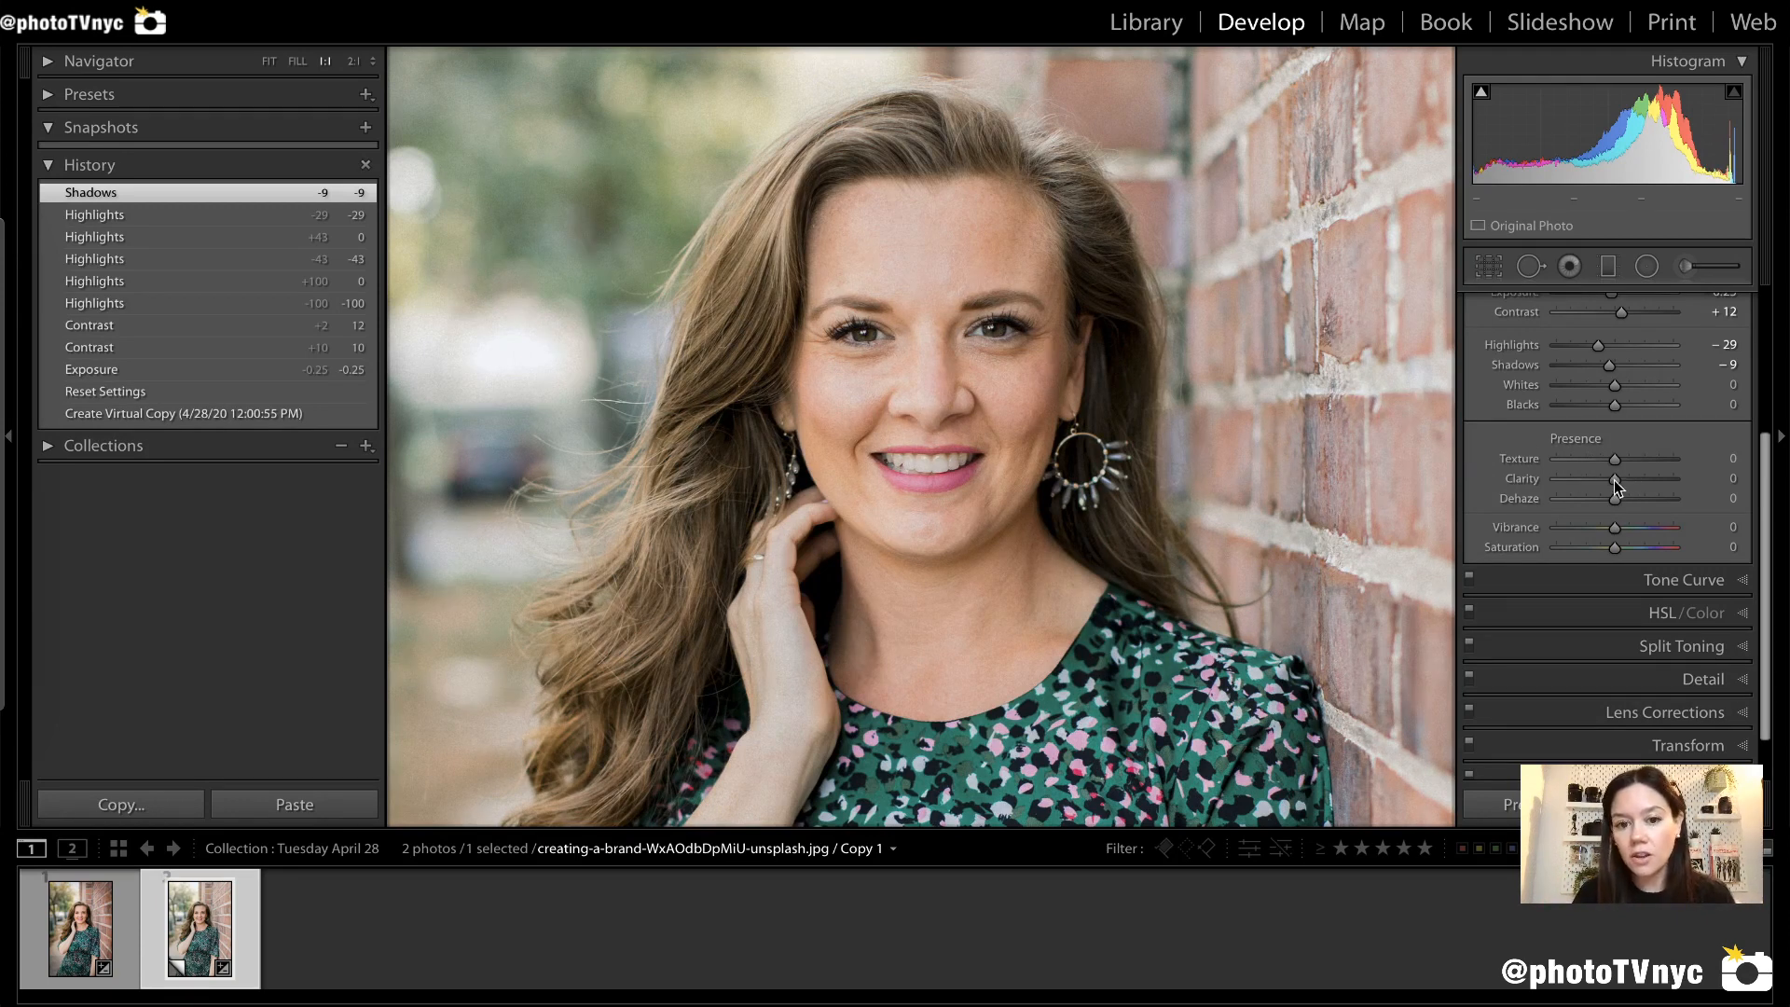
pyautogui.moveTo(1615, 479); pyautogui.dragTo(1610, 479)
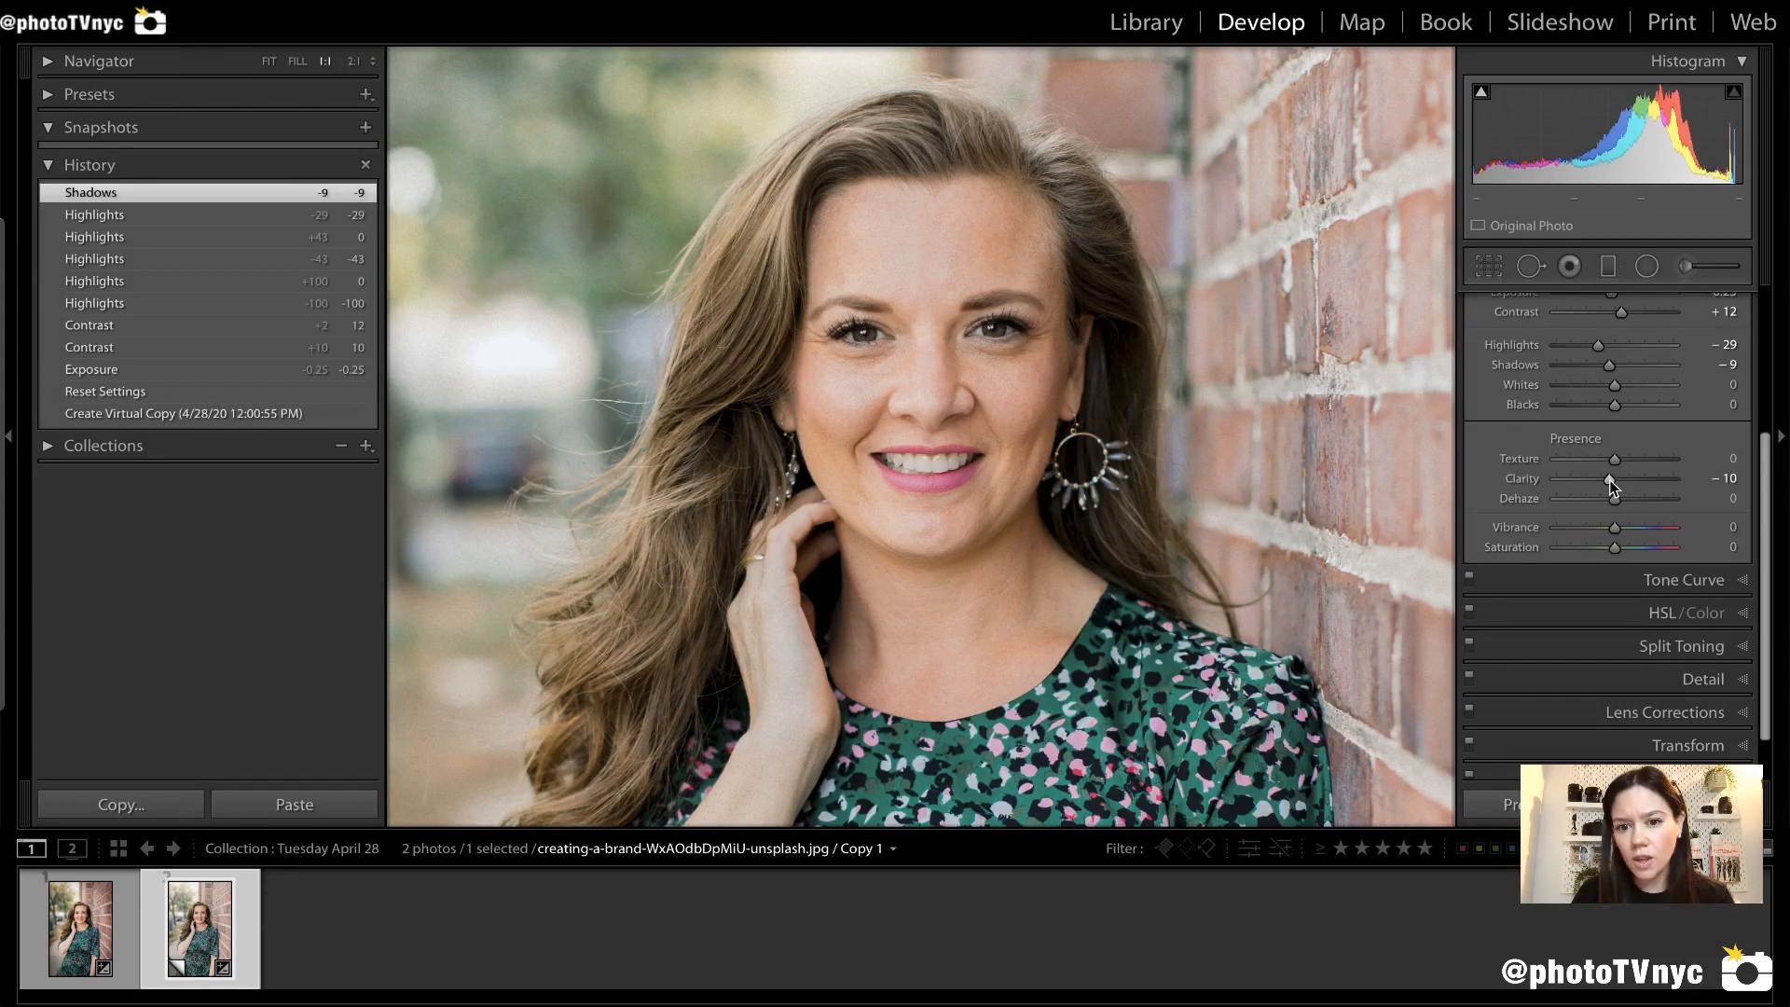
pyautogui.press('Up')
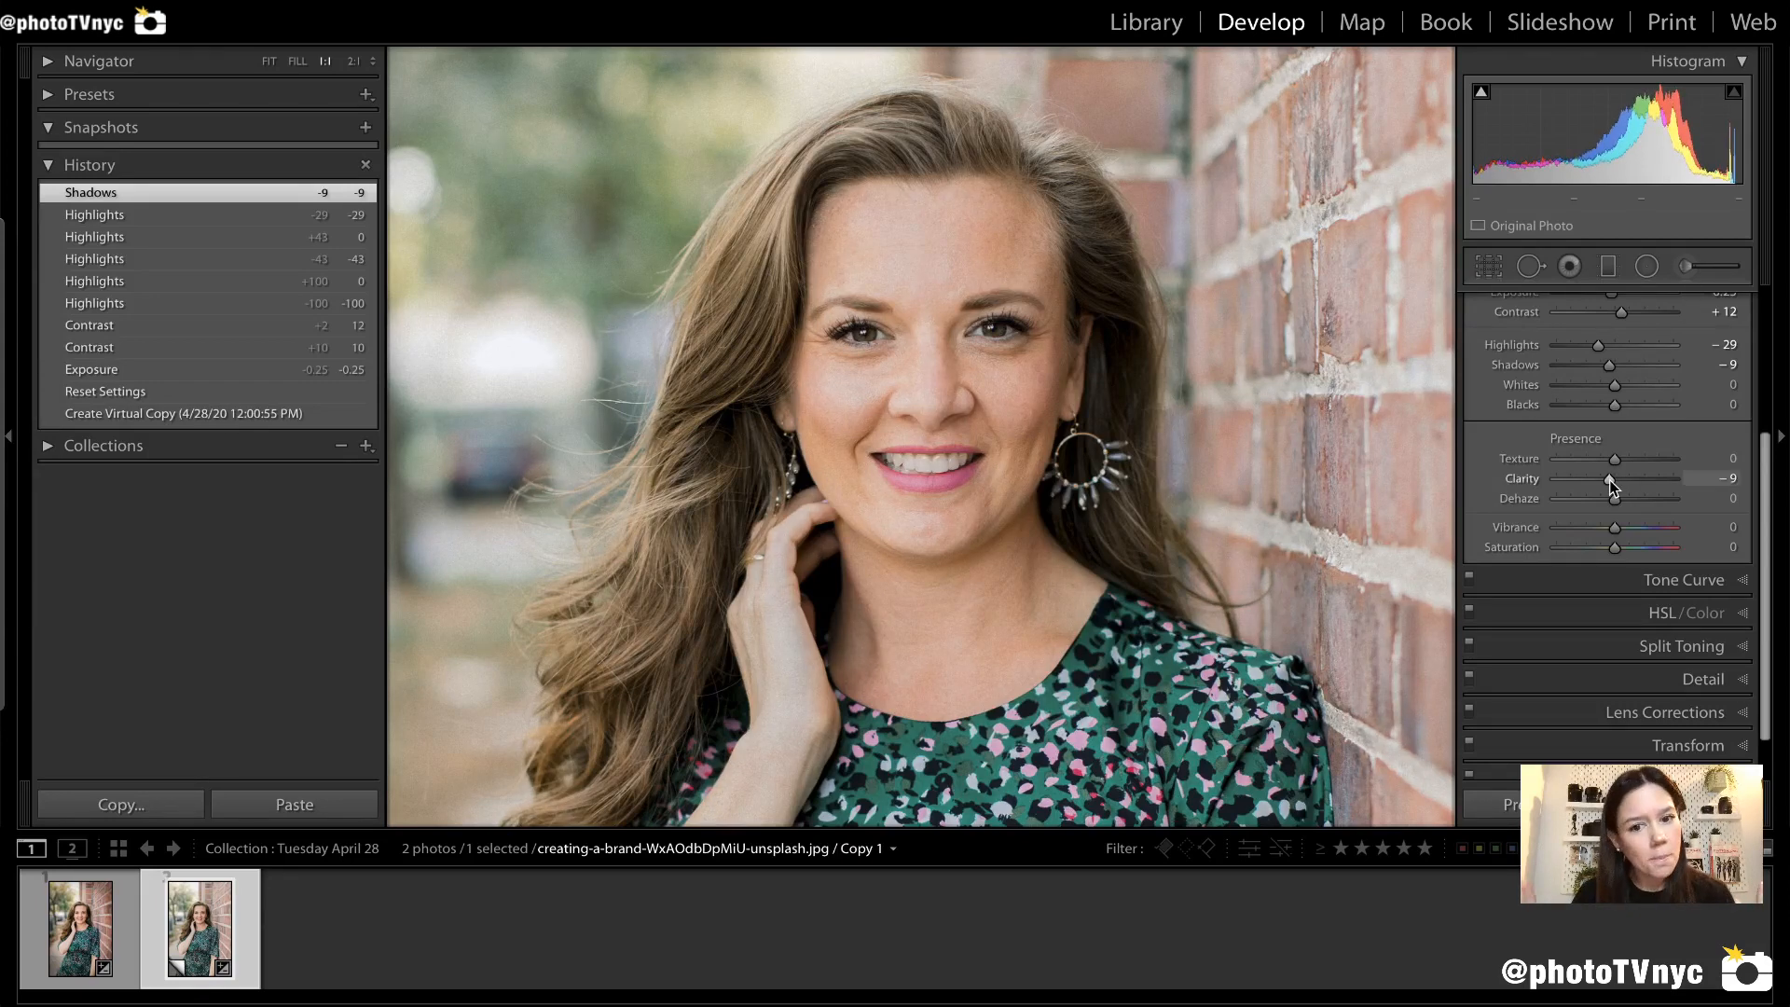
# Compare the face at 2:1 zoom with Clarity reset to 0 and with Clarity at −9, ending on −9.
pyautogui.click(354, 61)
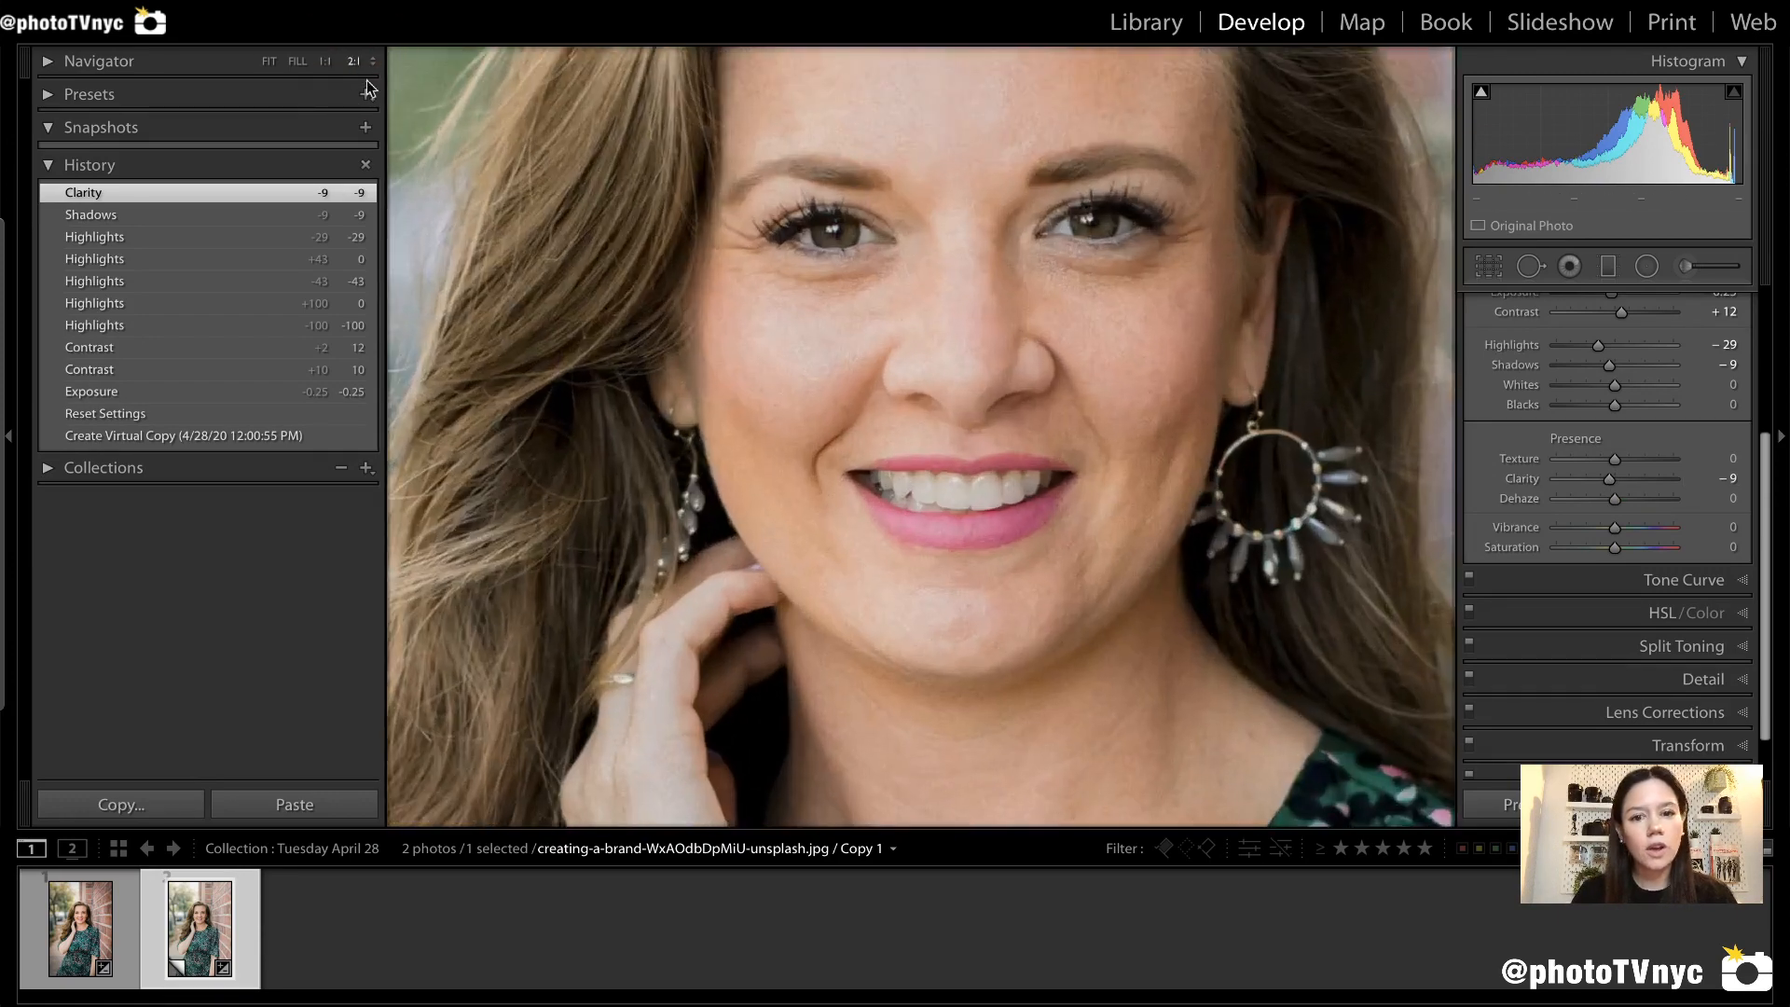
pyautogui.moveTo(799, 299); pyautogui.dragTo(791, 374)
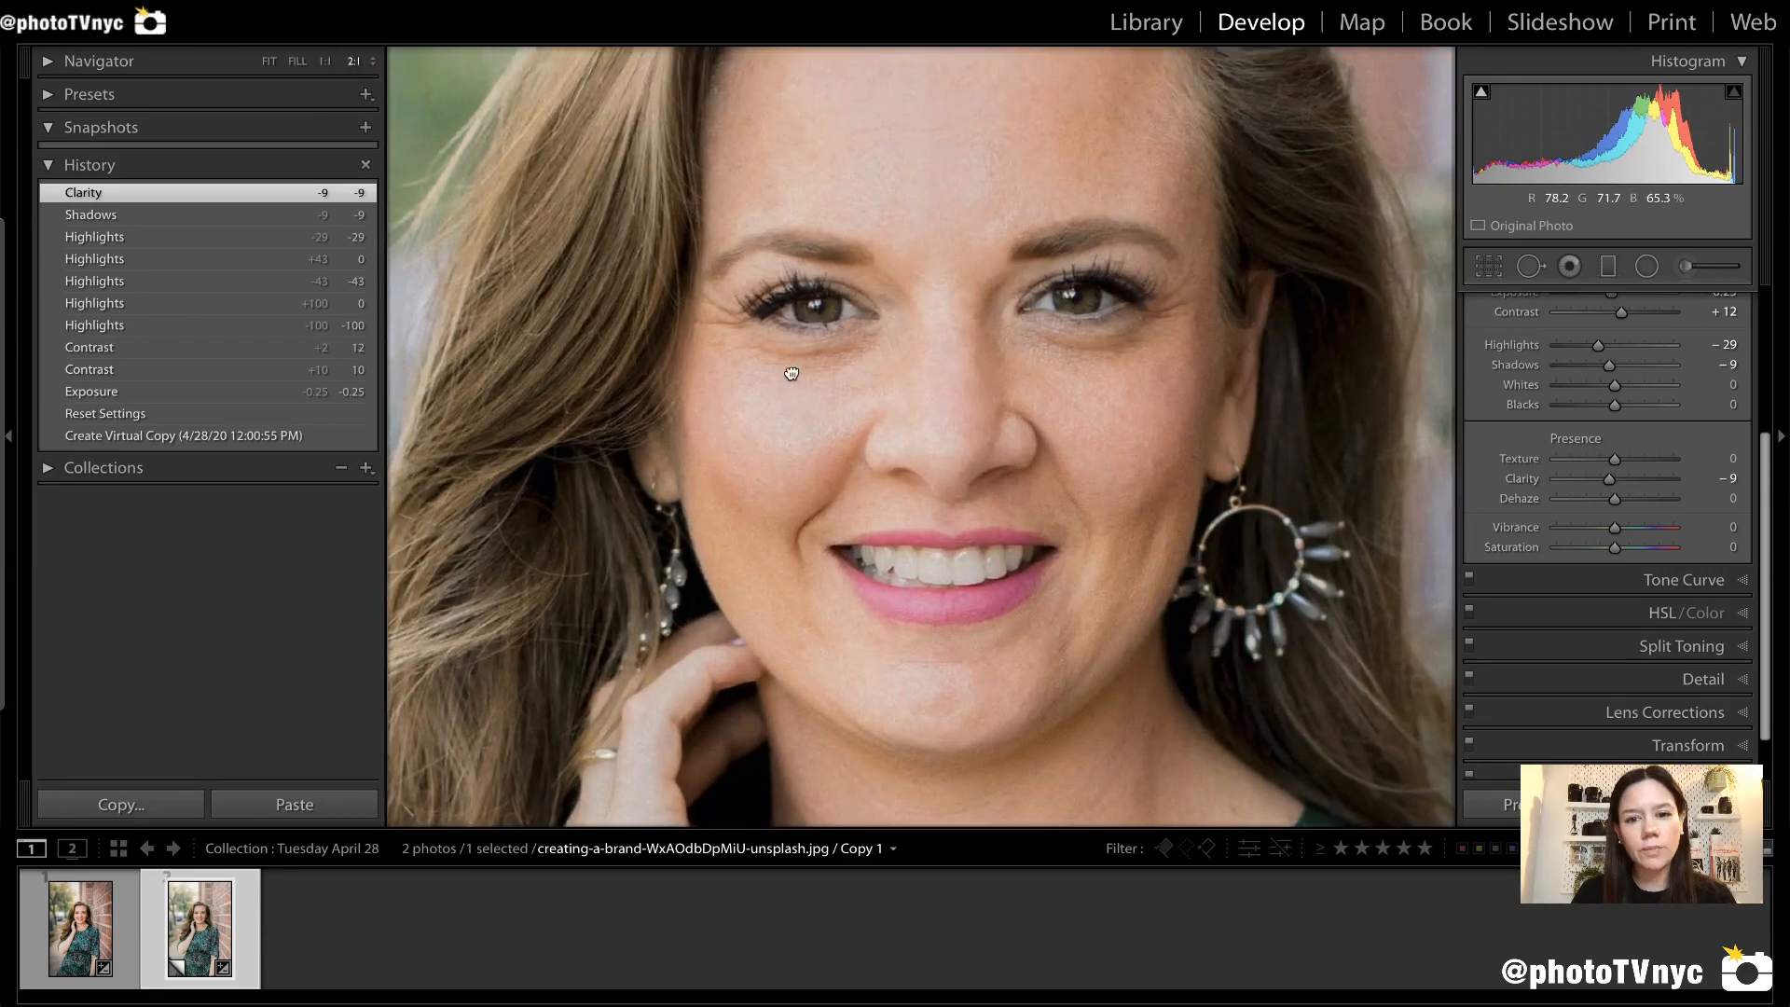
pyautogui.doubleClick(1523, 476)
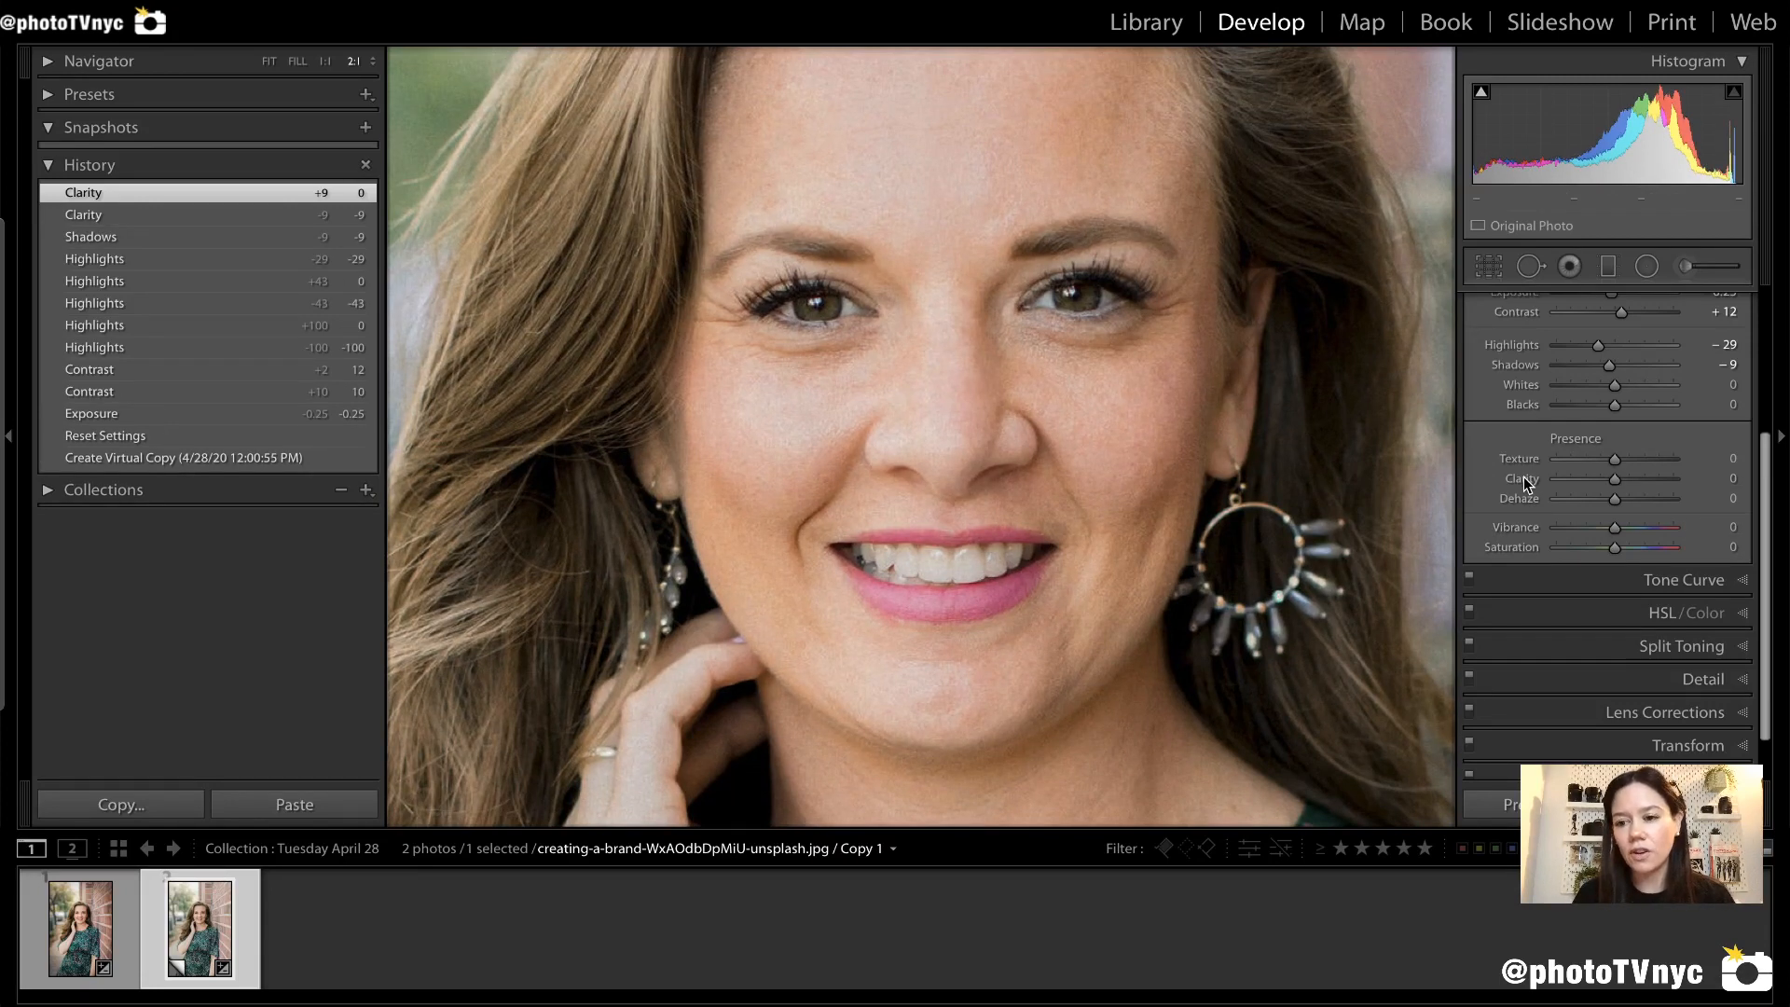
pyautogui.click(1608, 481)
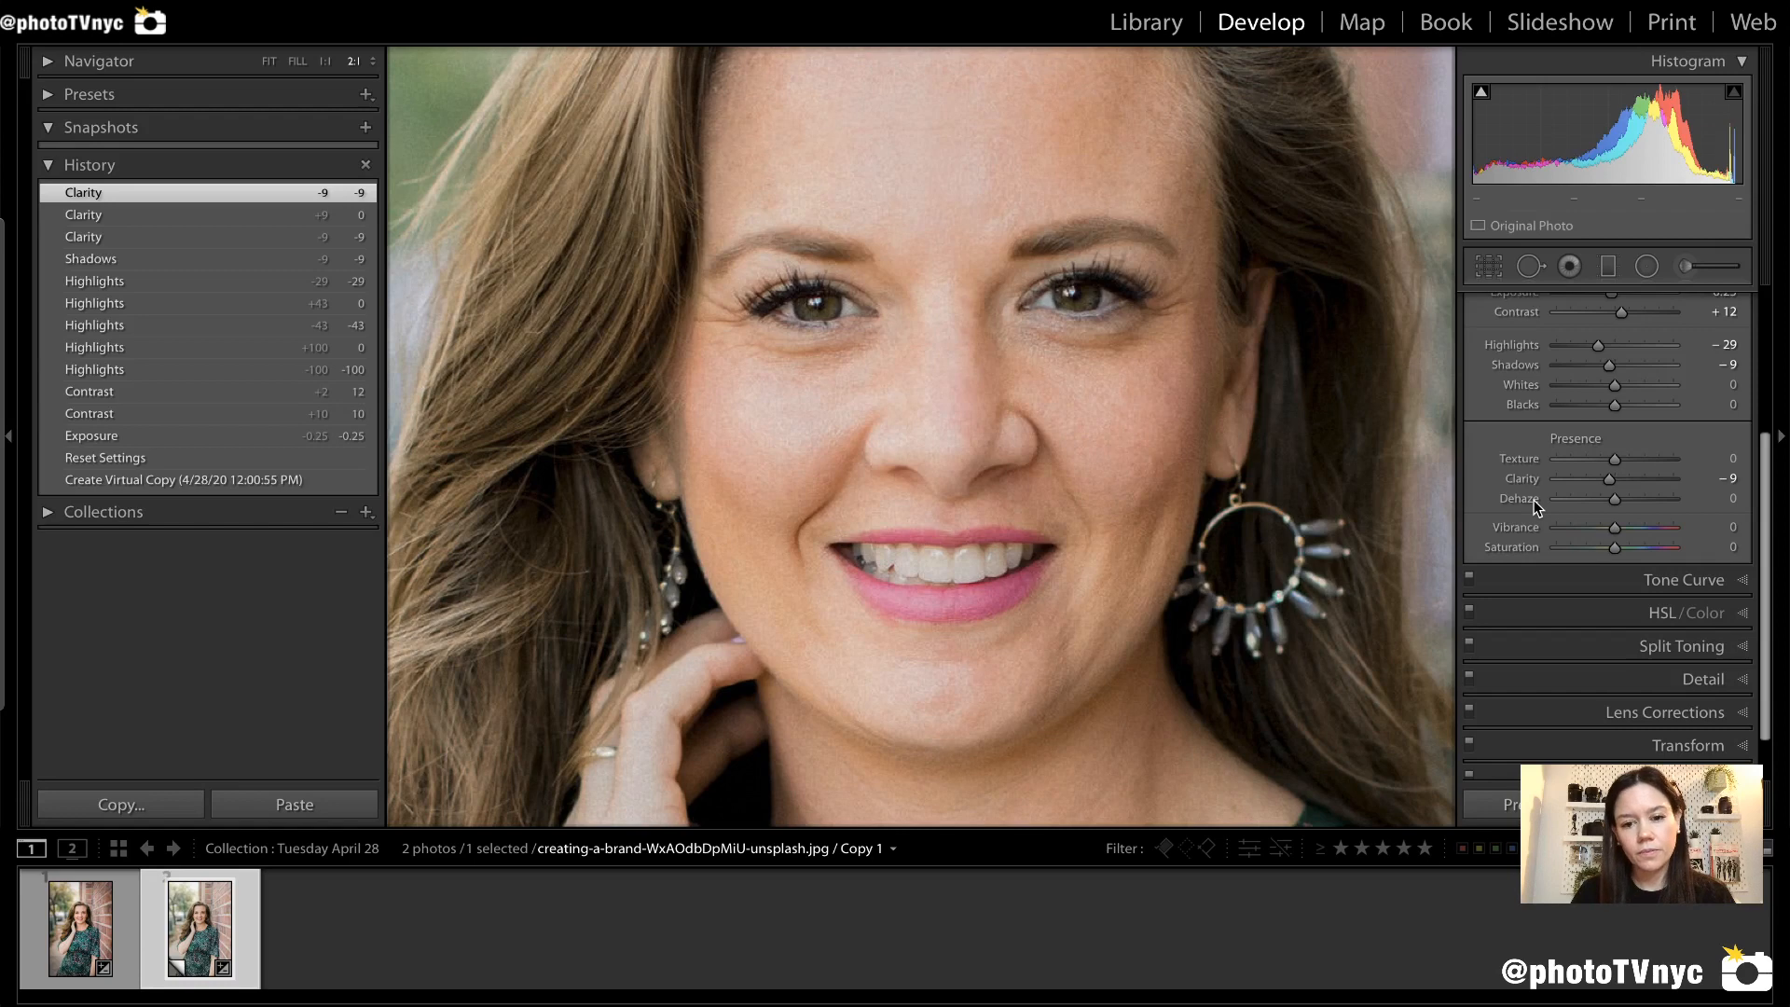
pyautogui.hotkey('ctrl', 'z')
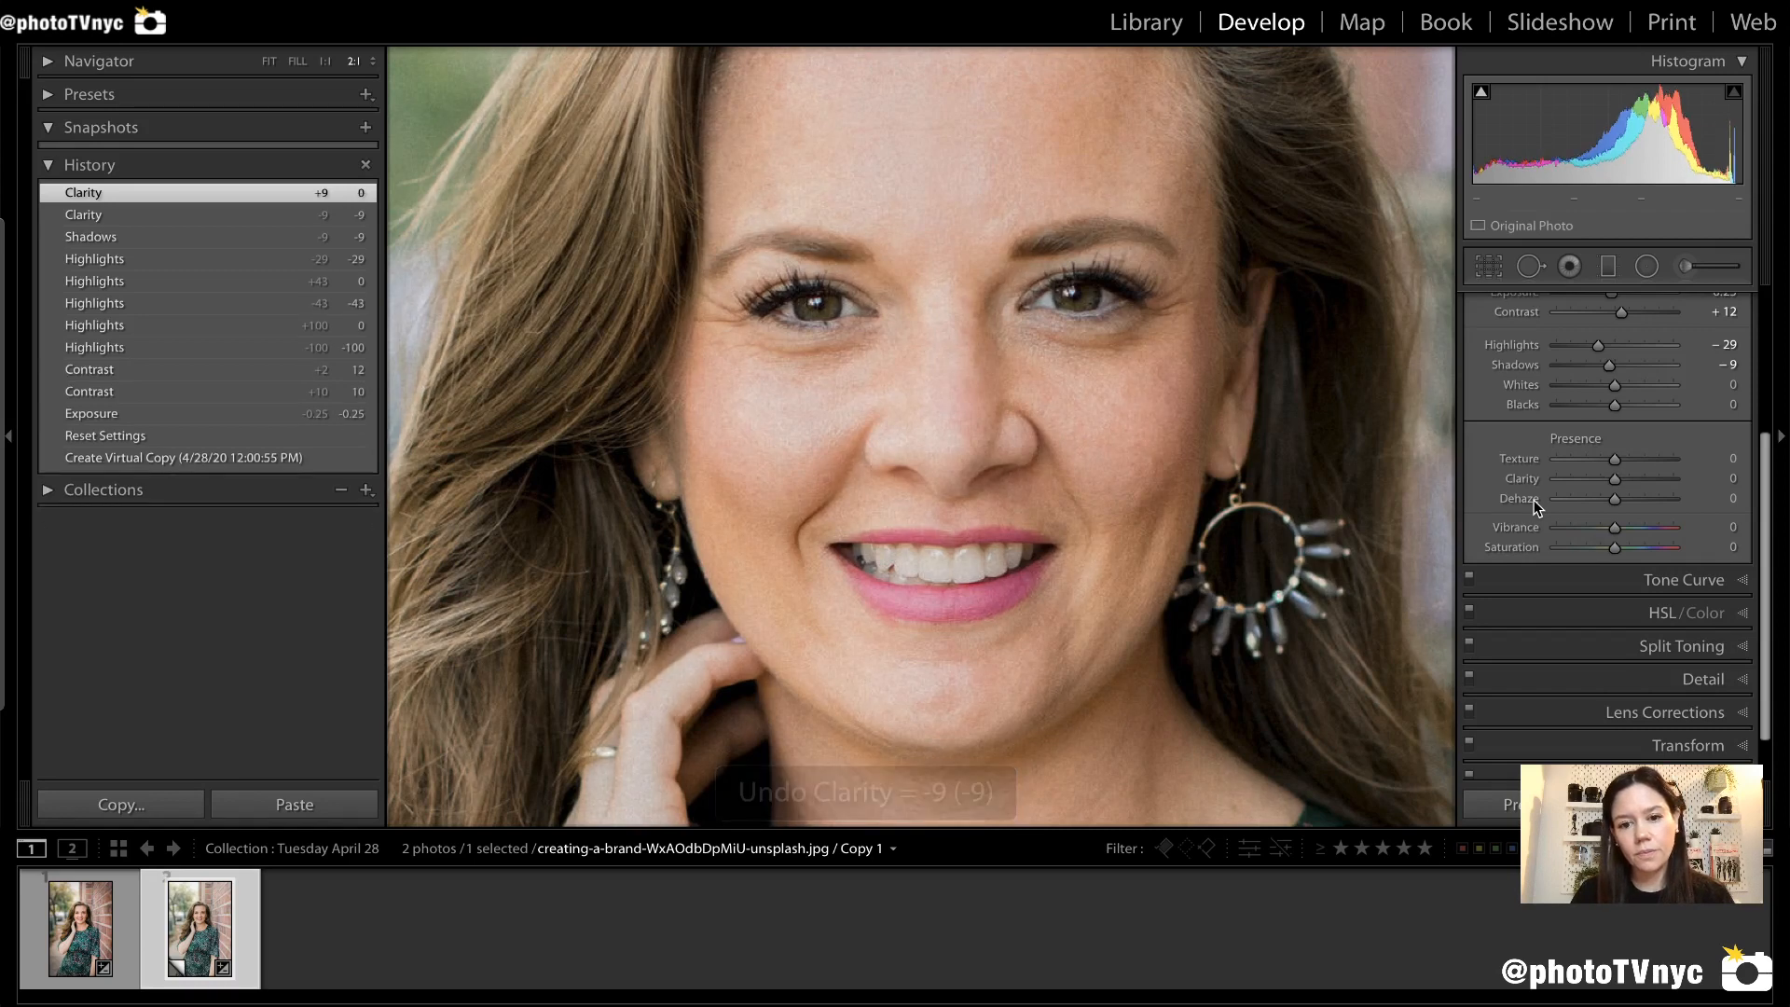
pyautogui.hotkey('ctrl', 'shift', 'z')
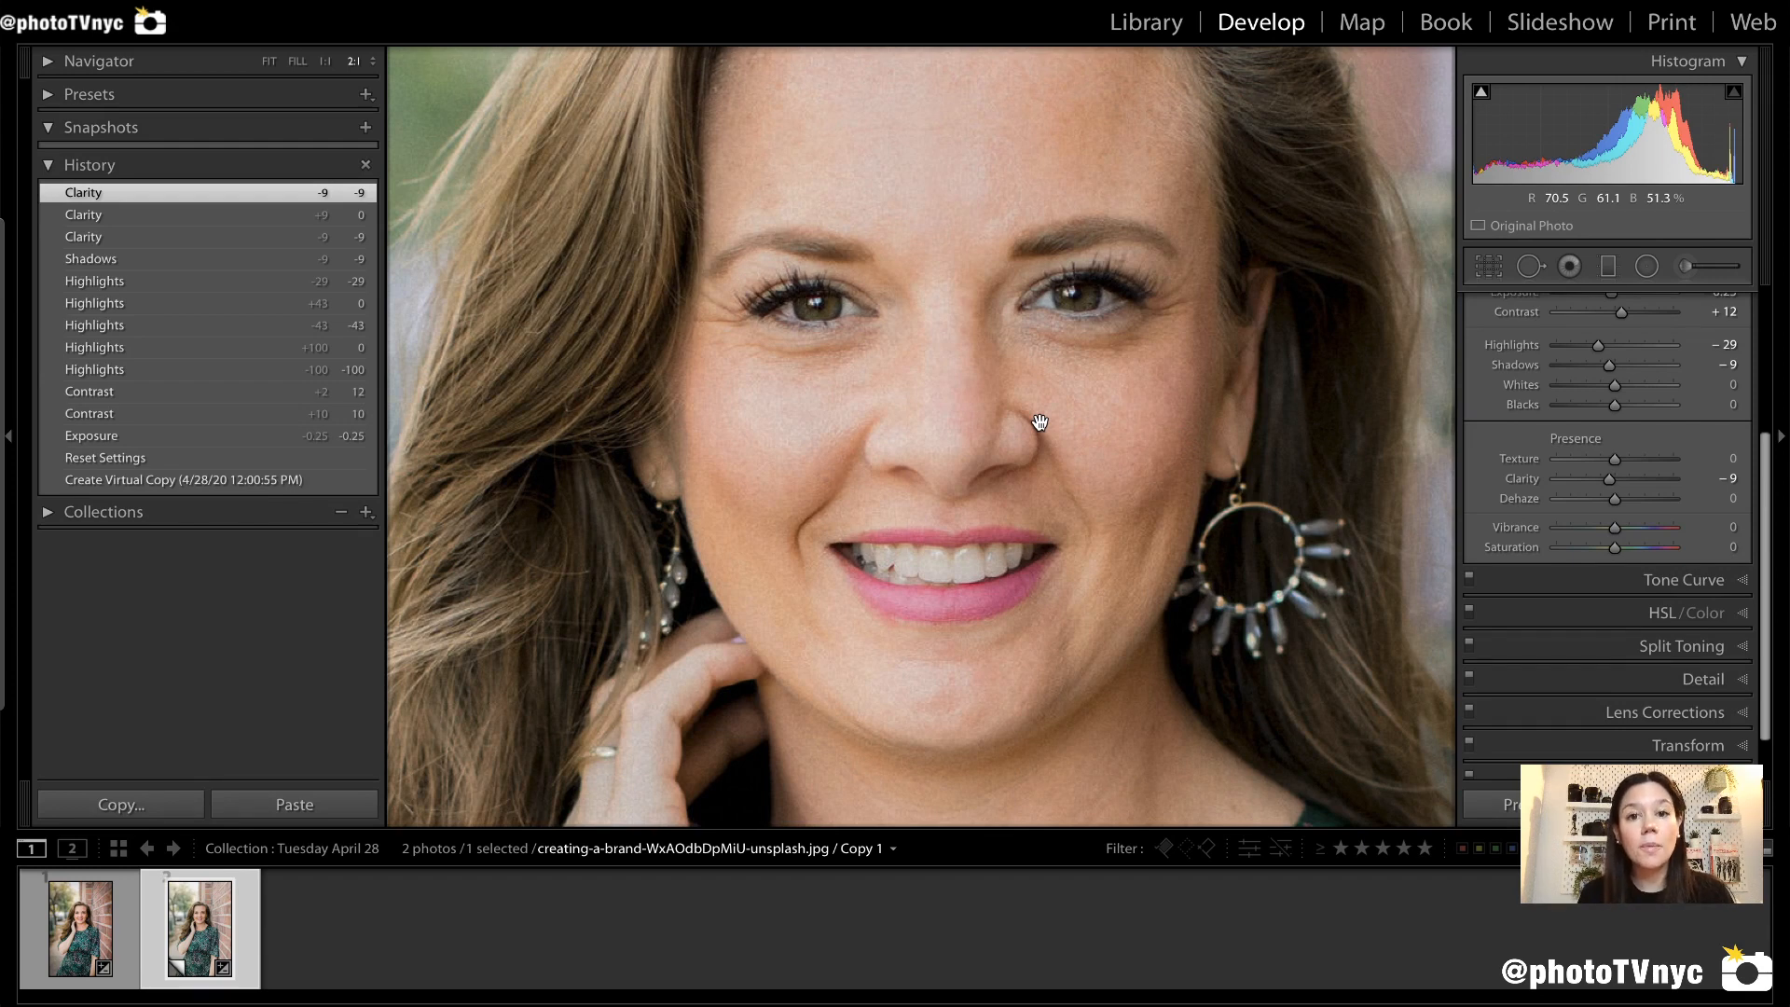
pyautogui.moveTo(815, 481); pyautogui.dragTo(772, 585)
pyautogui.moveTo(1035, 427); pyautogui.dragTo(1105, 548)
pyautogui.moveTo(1009, 322); pyautogui.dragTo(1177, 362)
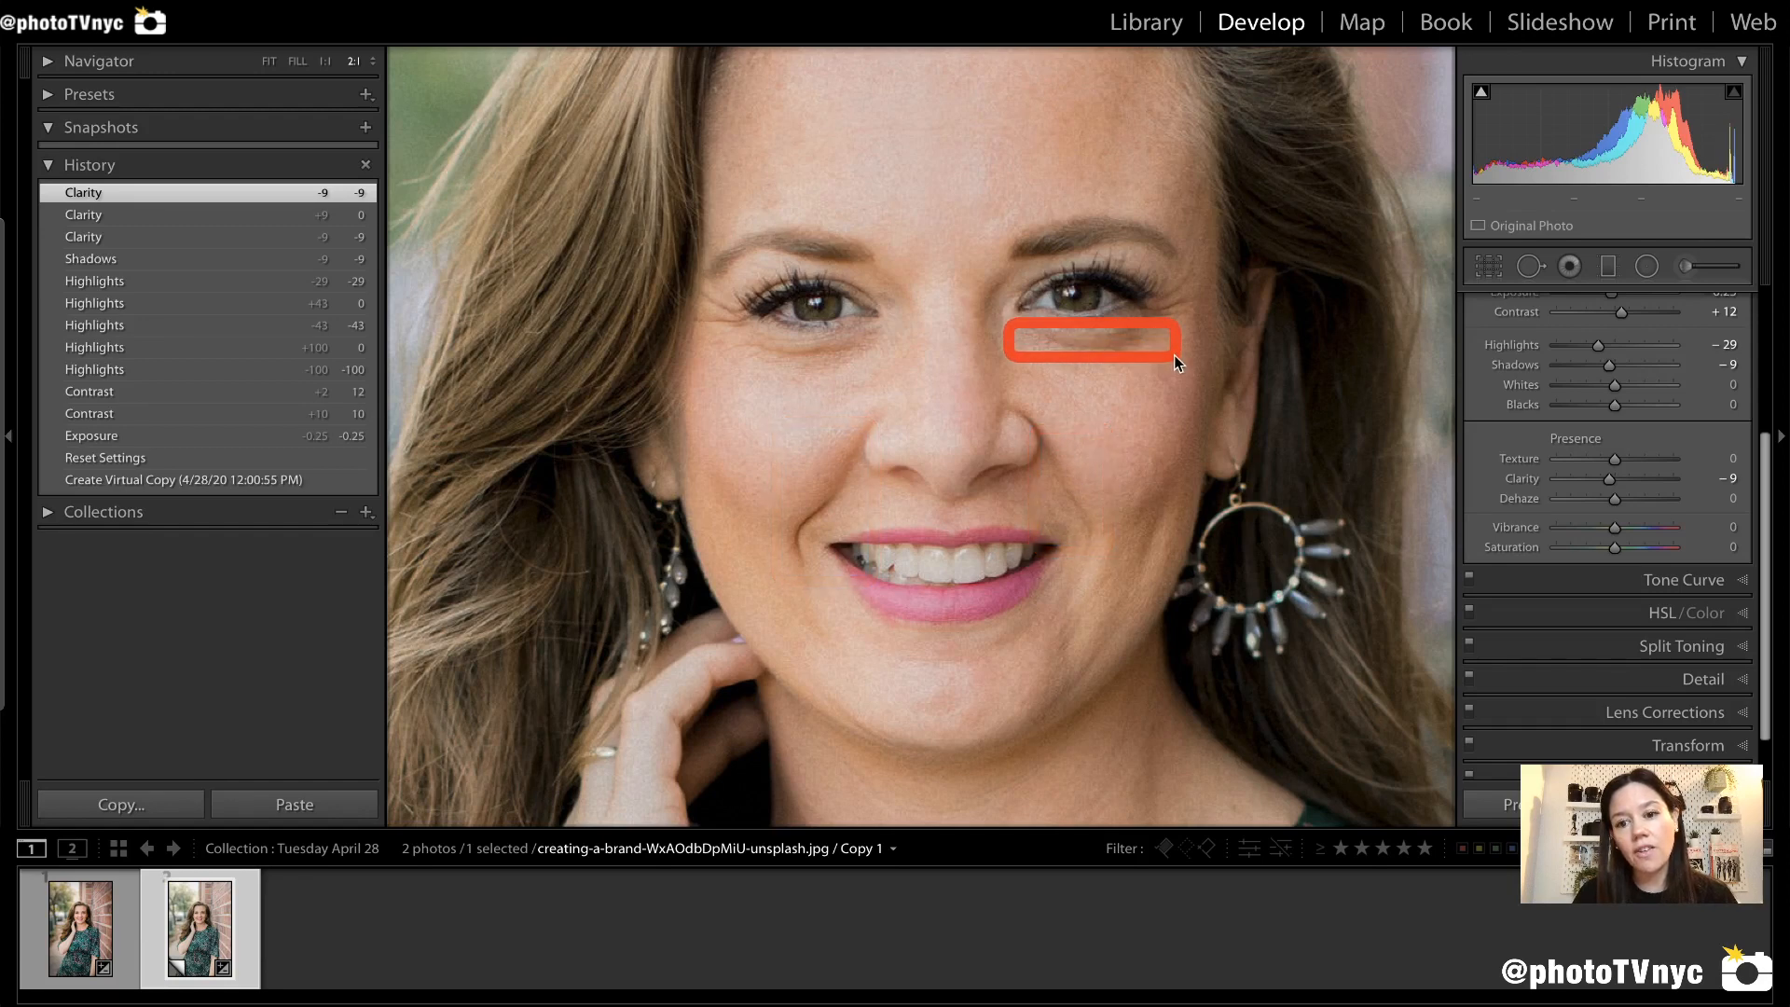
pyautogui.moveTo(1171, 274); pyautogui.dragTo(1203, 352)
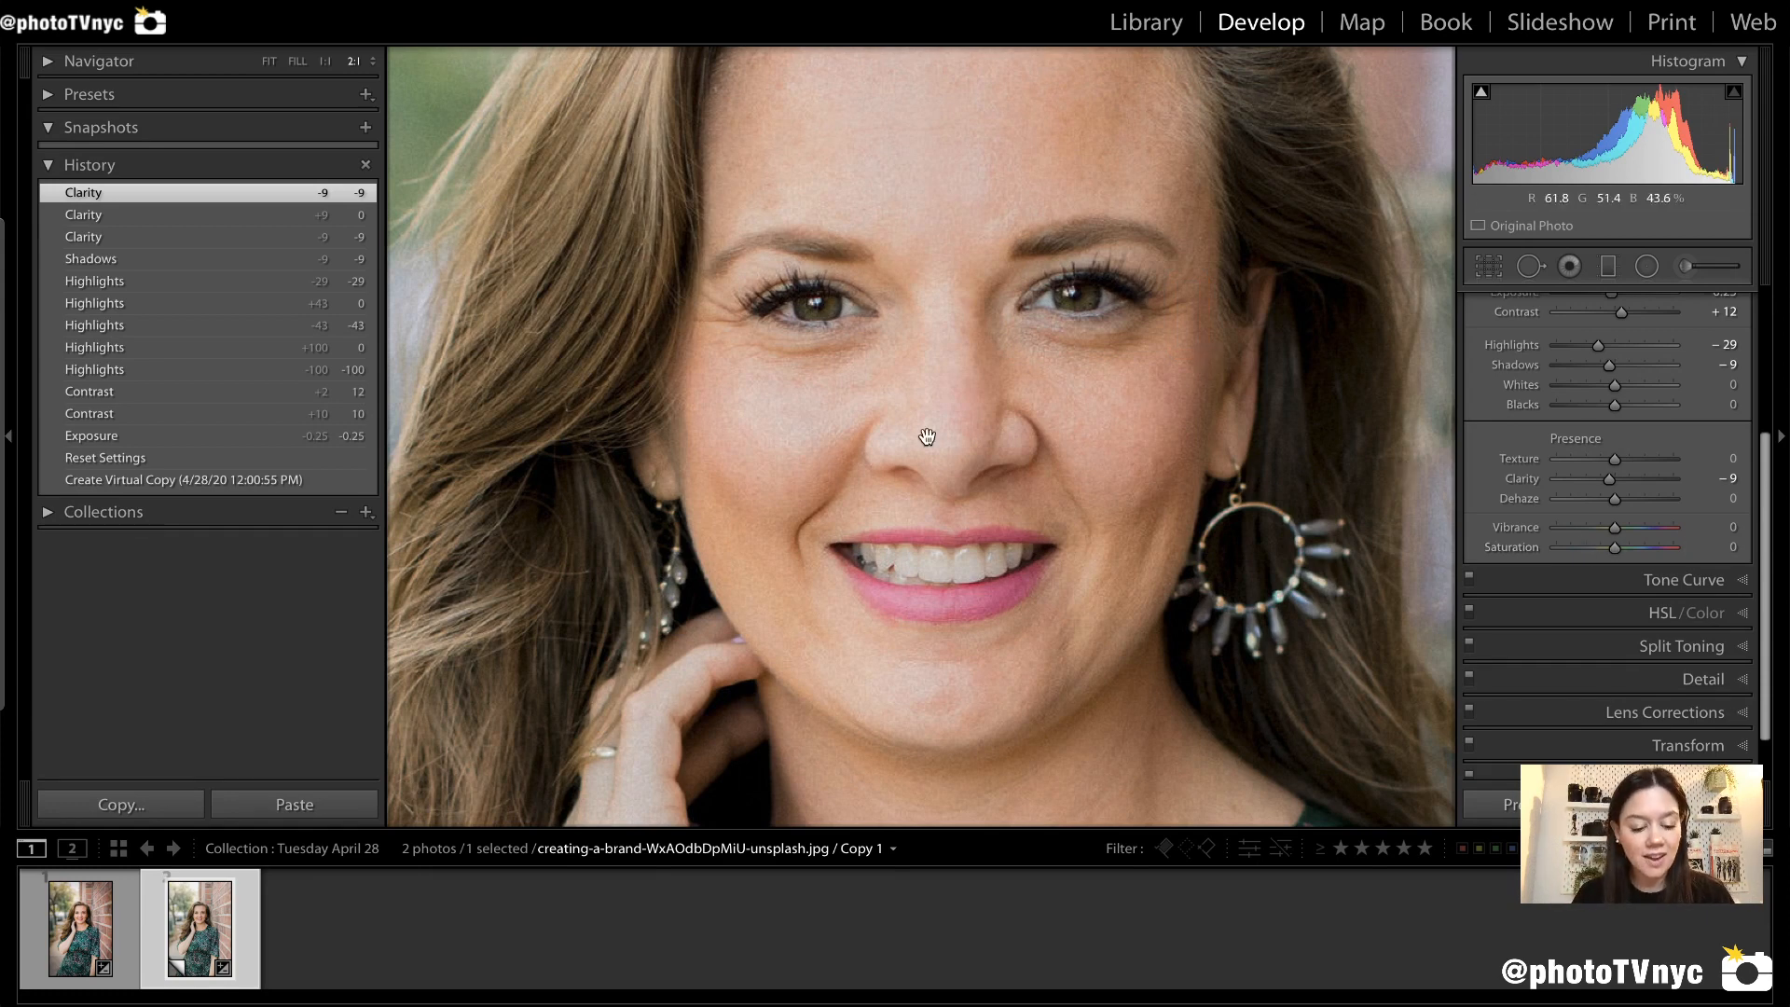
pyautogui.click(324, 62)
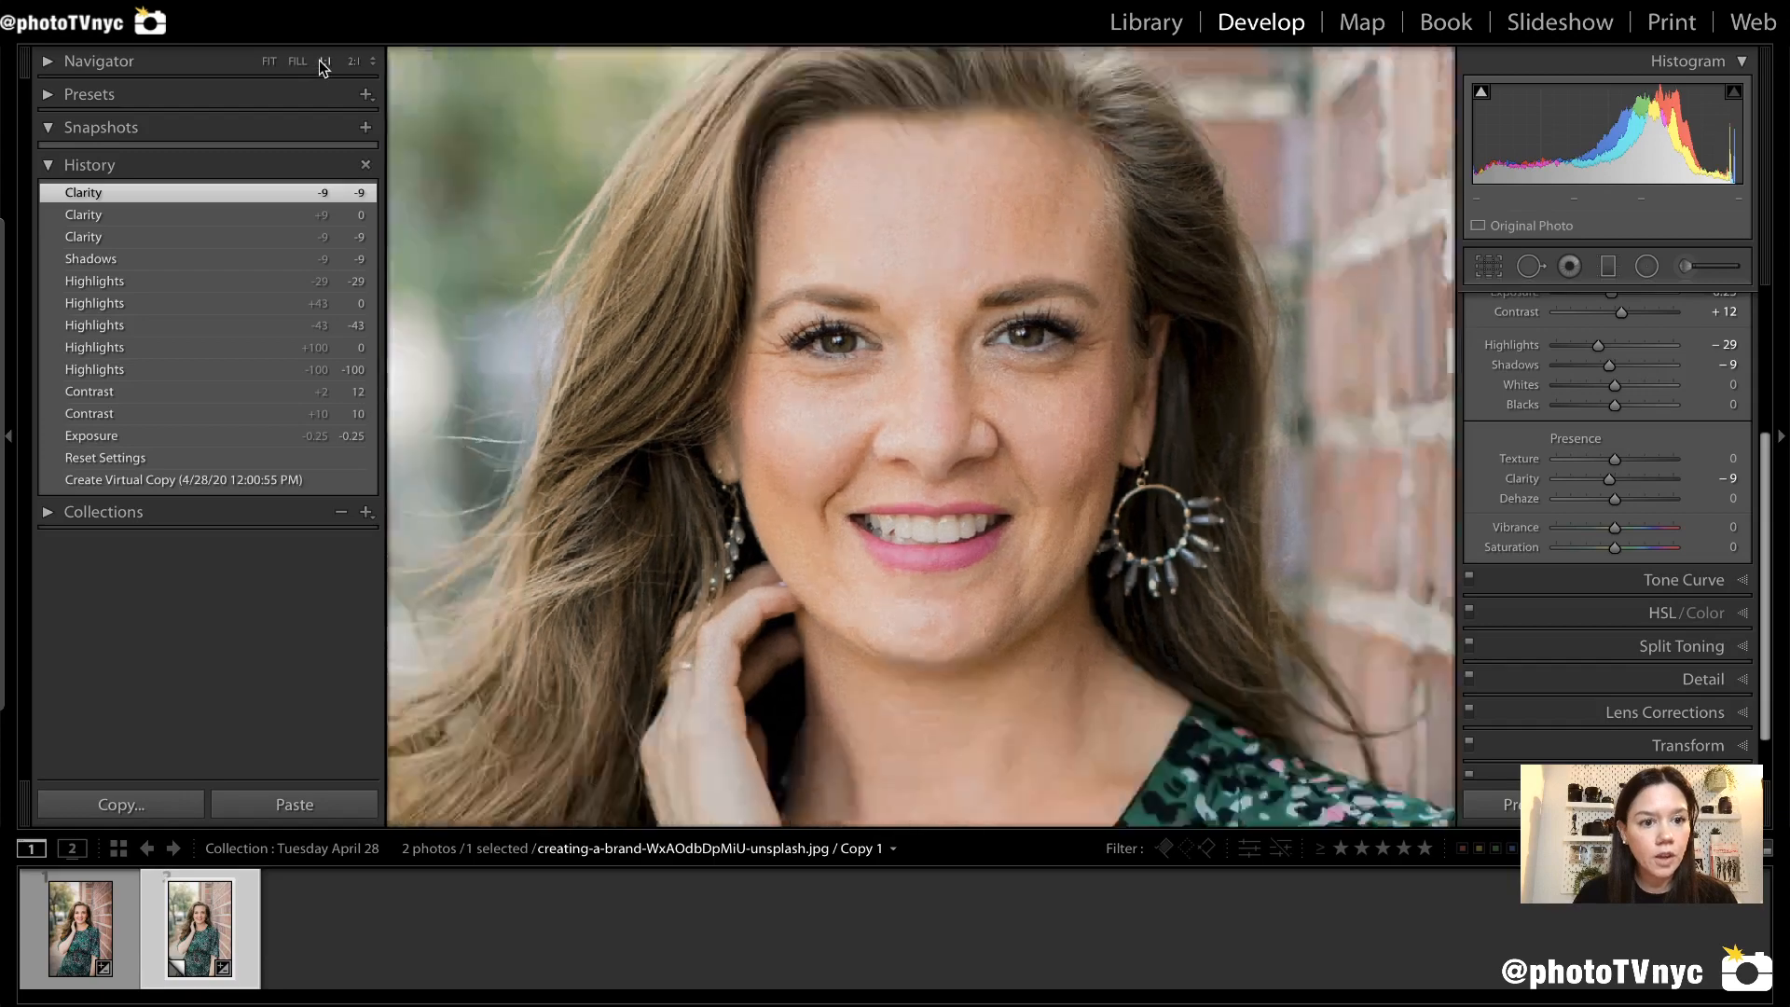
# Show the whole portrait in the view and set its Vibrance to +26.
pyautogui.click(1252, 624)
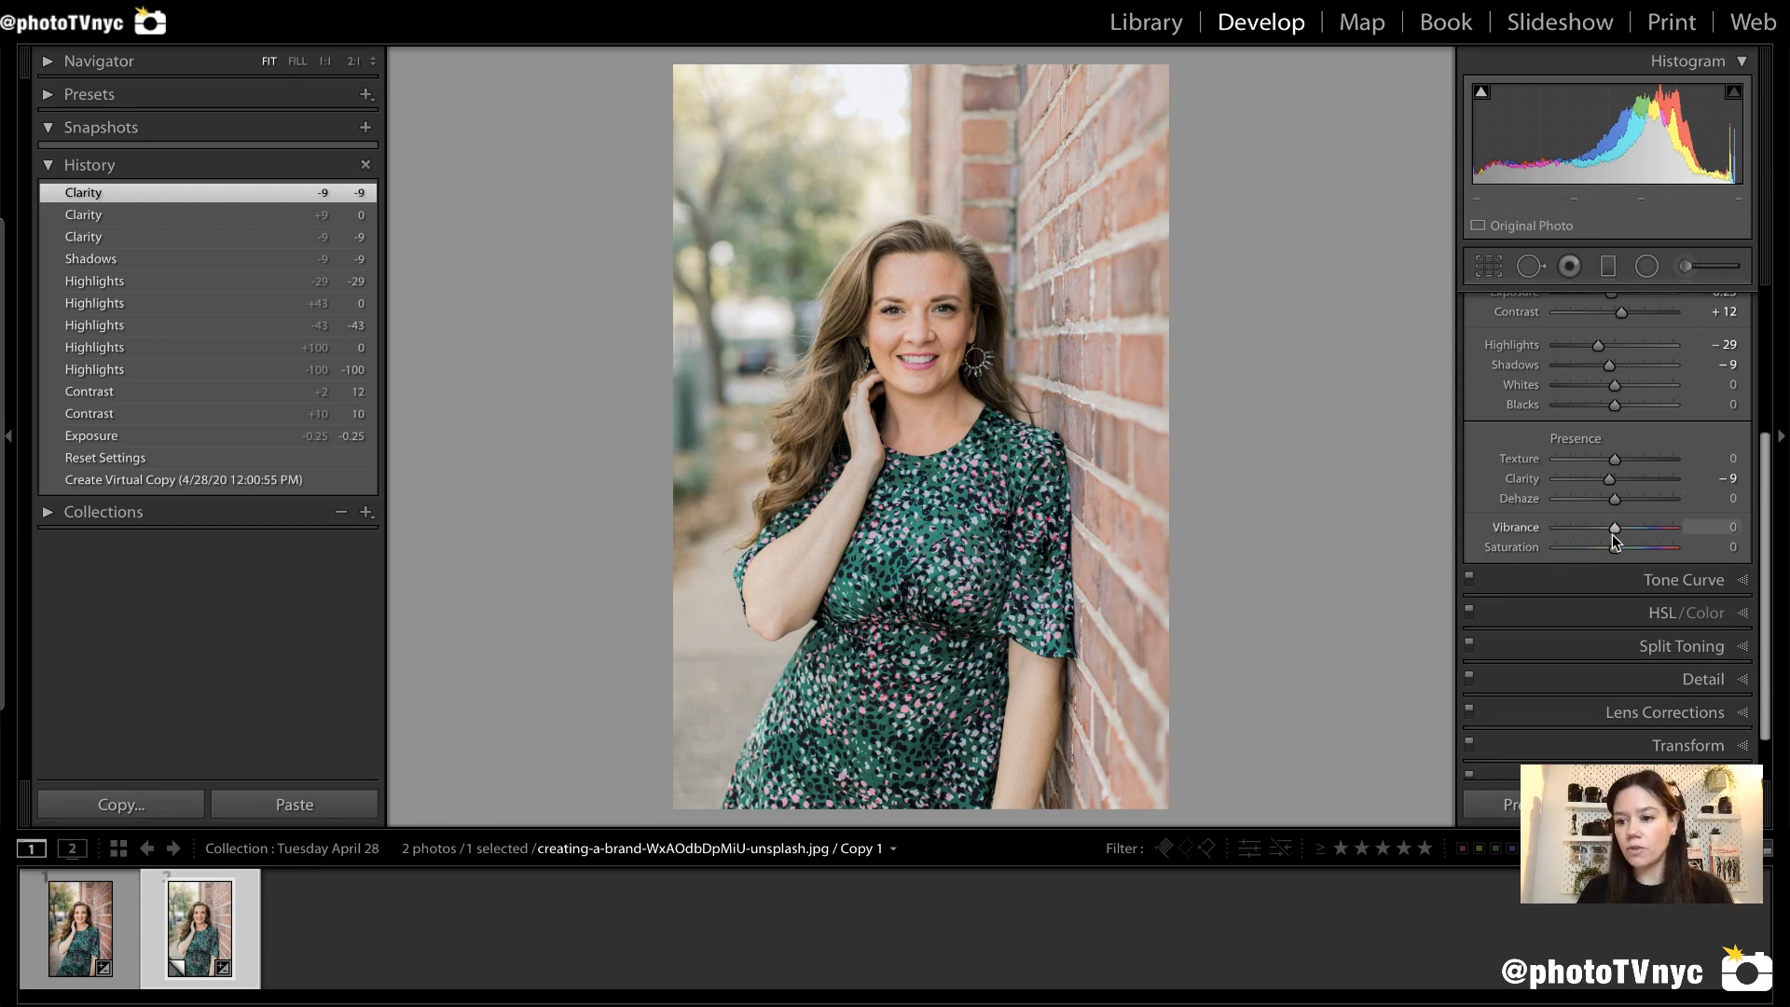
pyautogui.moveTo(1614, 530); pyautogui.dragTo(1629, 530)
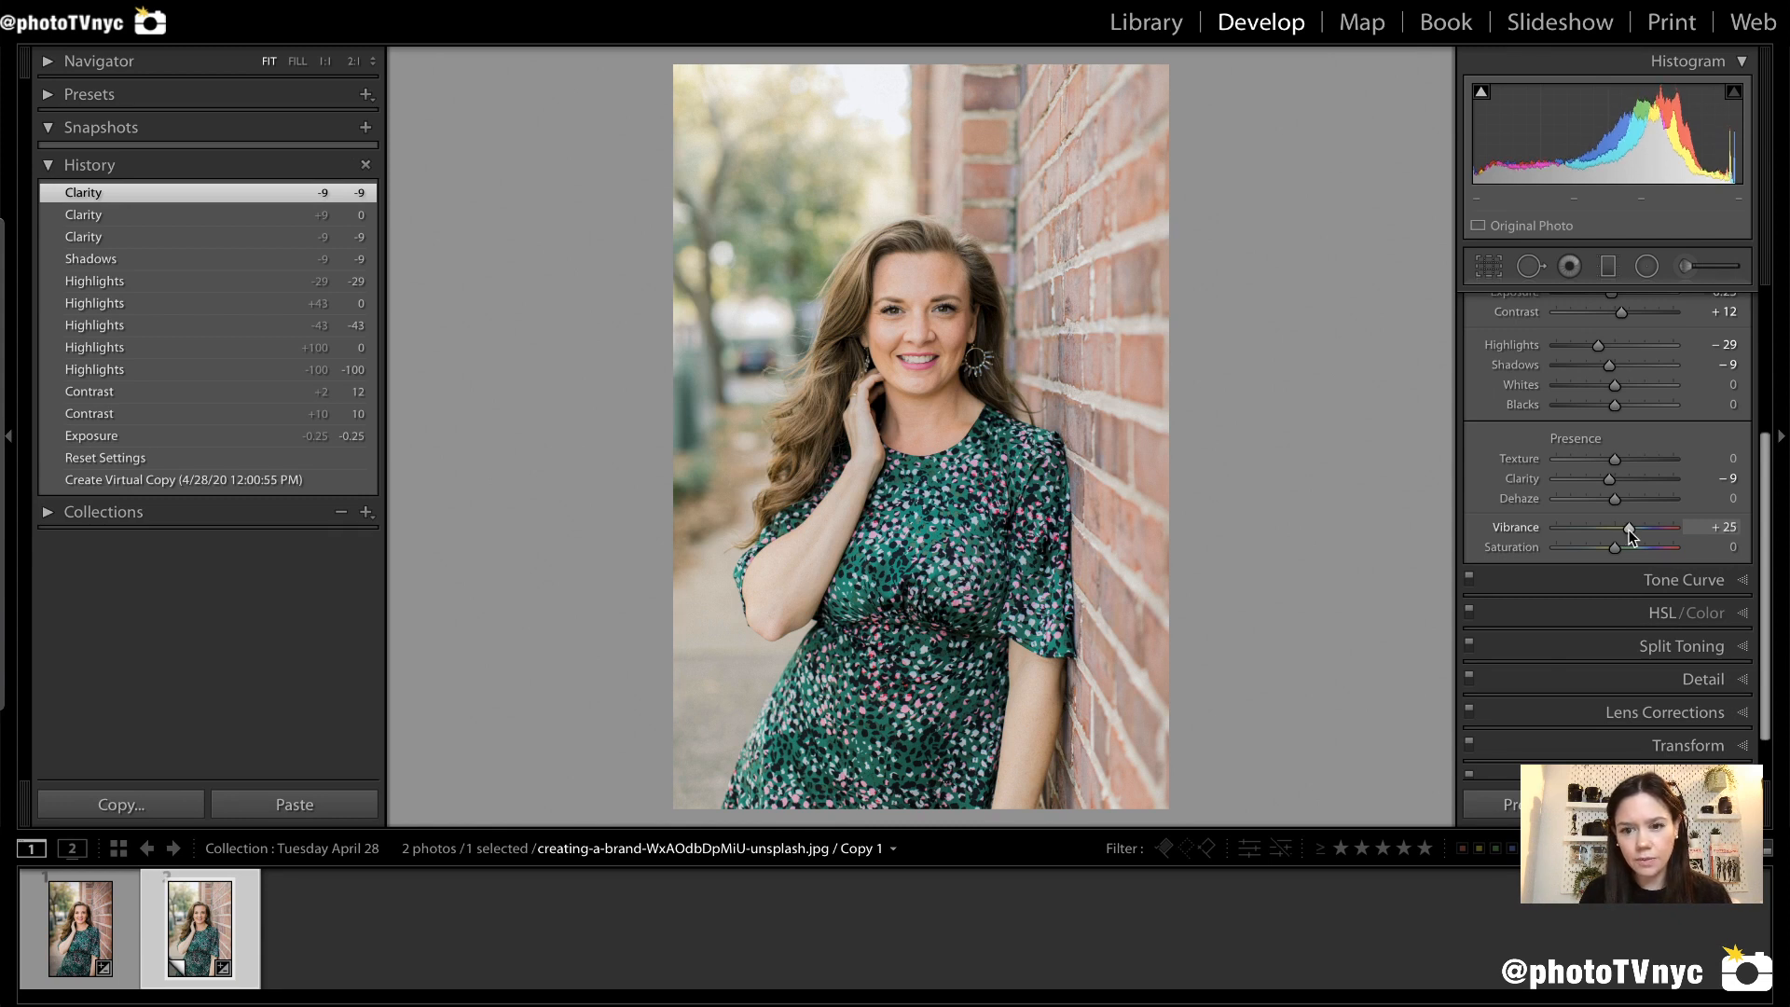
pyautogui.moveTo(1630, 530); pyautogui.dragTo(1630, 529)
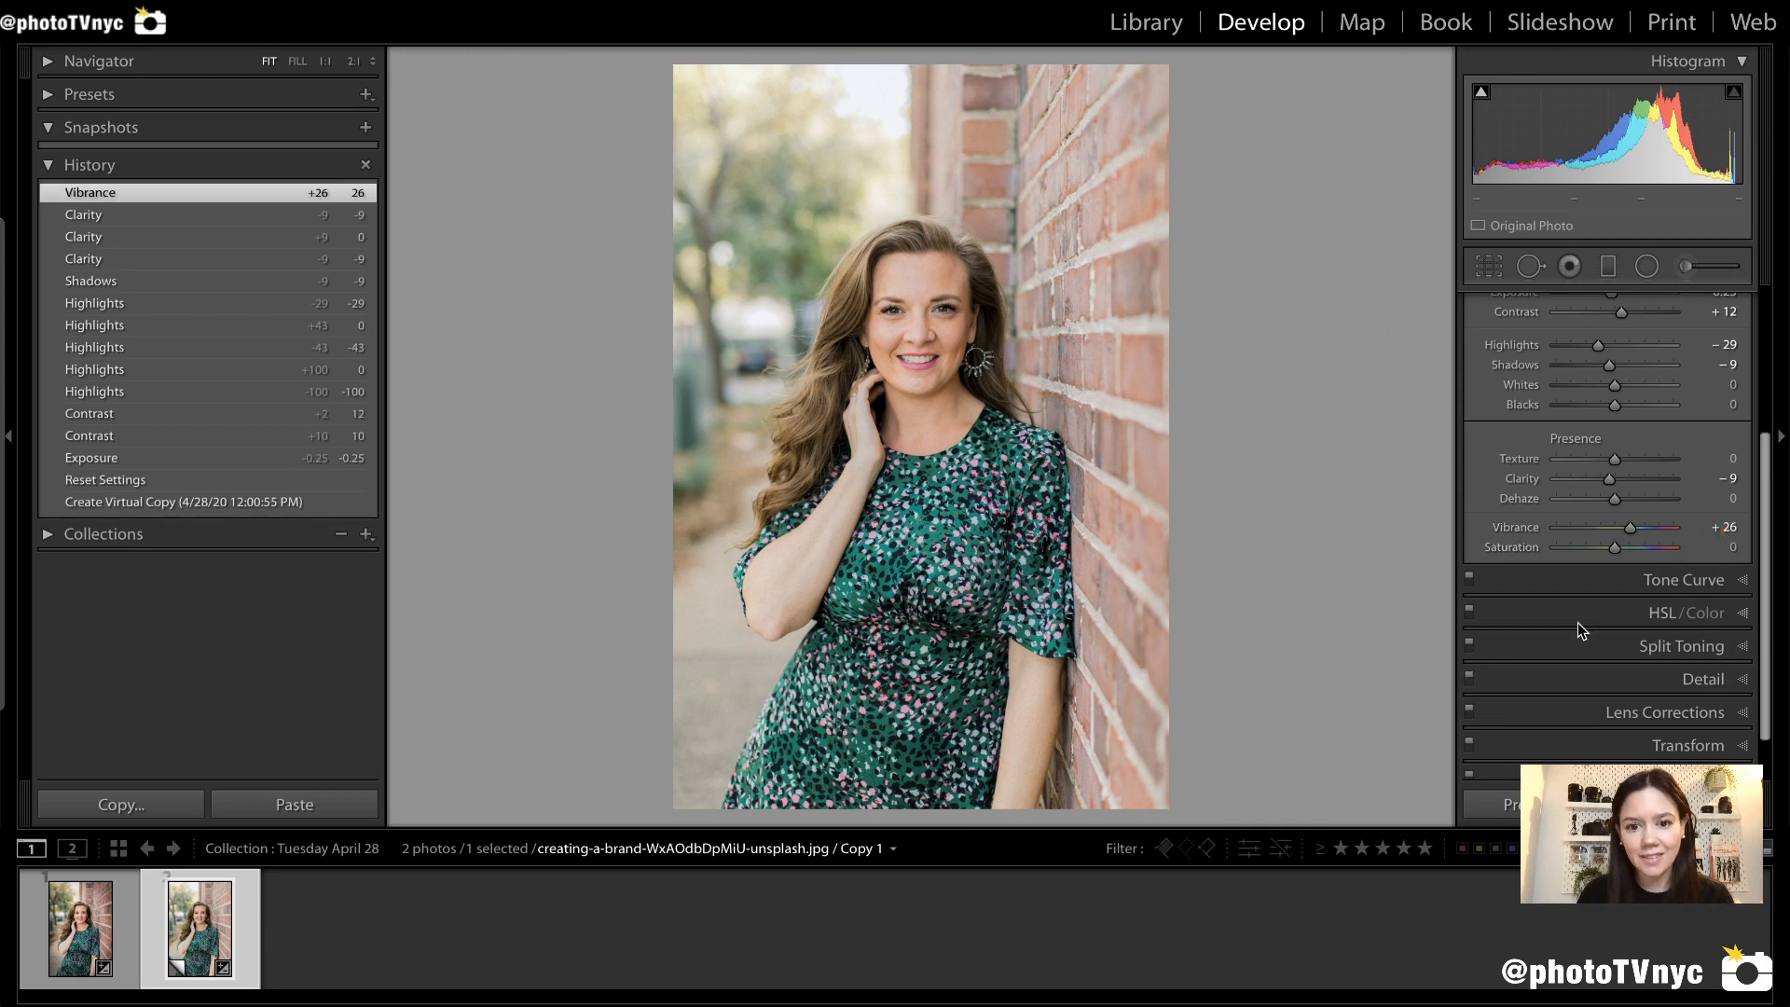
# Shift the portrait's white balance slightly toward magenta by setting Tint to +9.
pyautogui.scroll(1, 1618, 461)
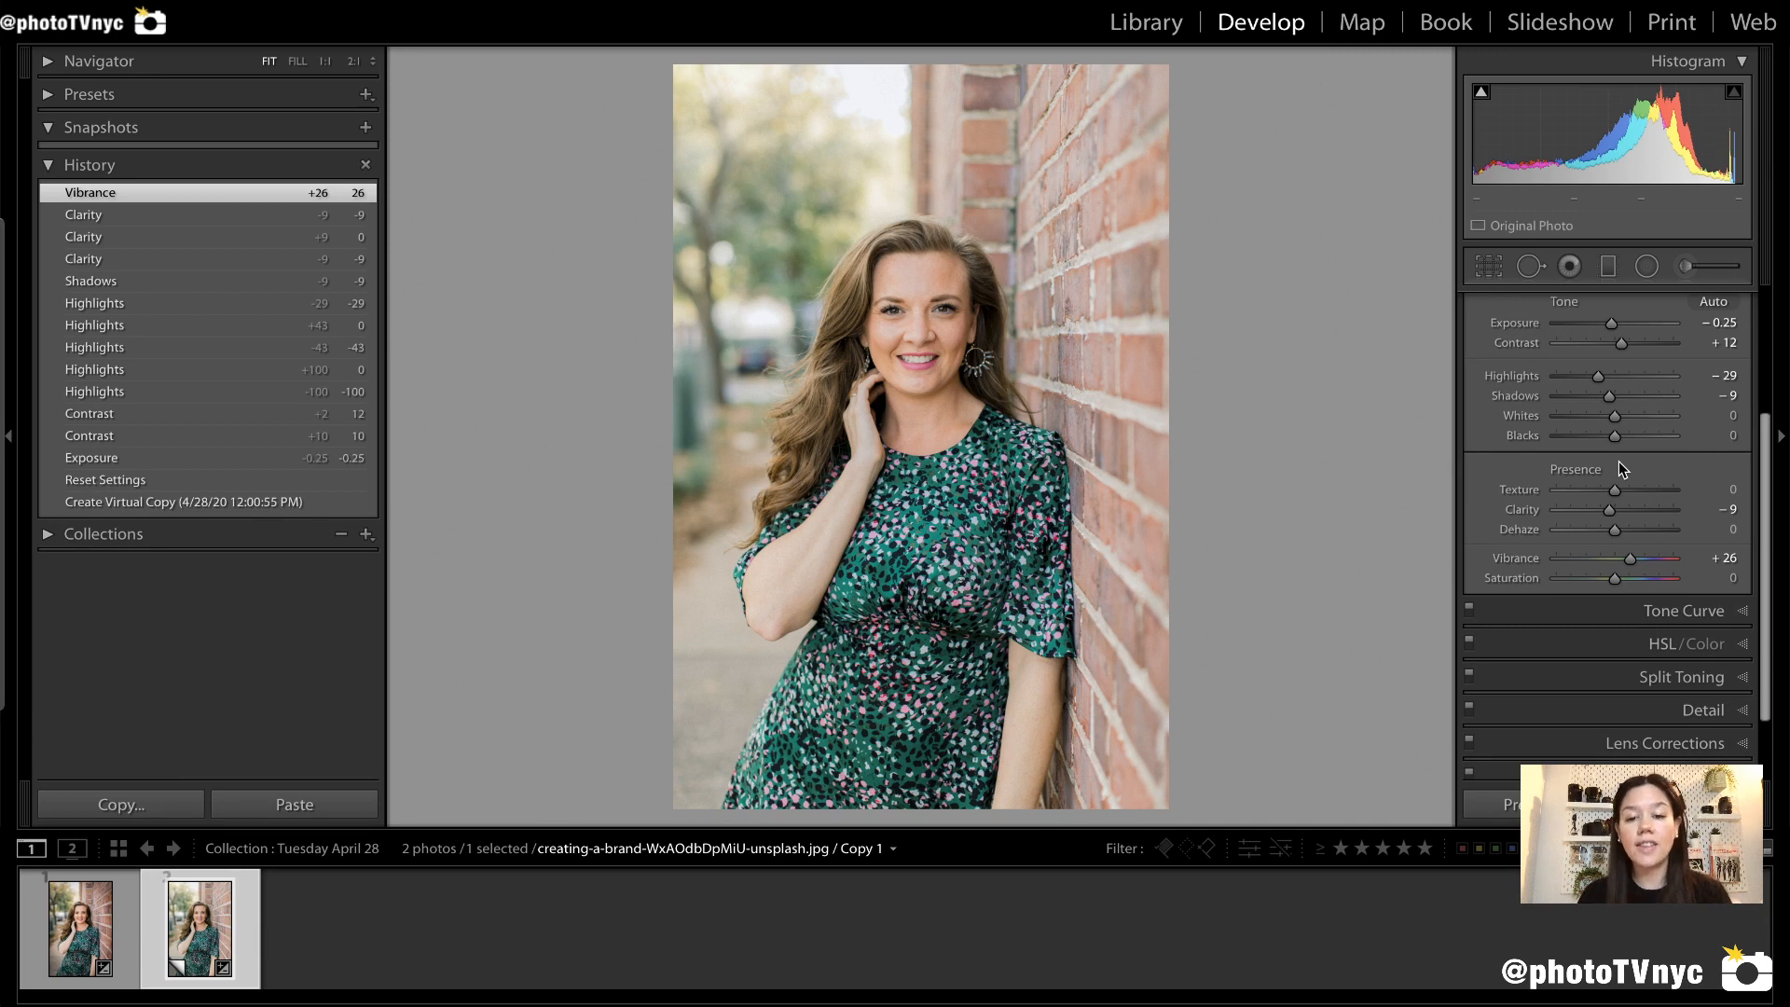
pyautogui.scroll(1, 1618, 461)
pyautogui.scroll(1, 1619, 461)
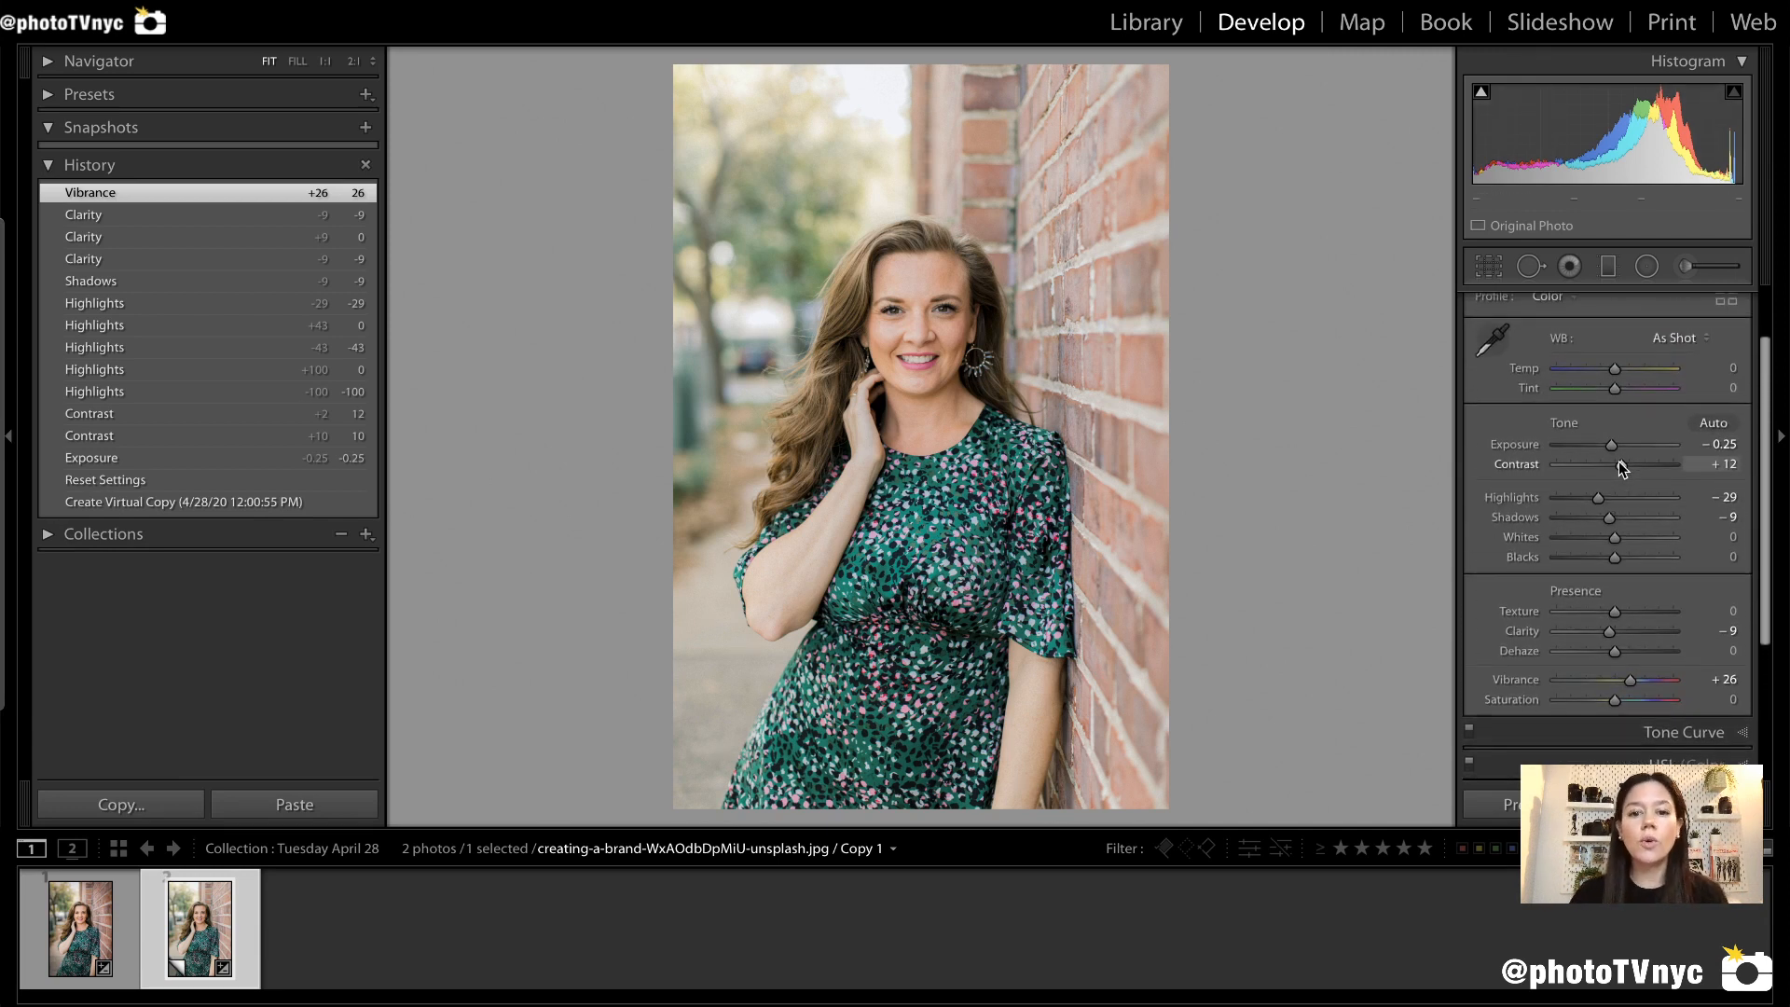
pyautogui.scroll(3, 1489, 400)
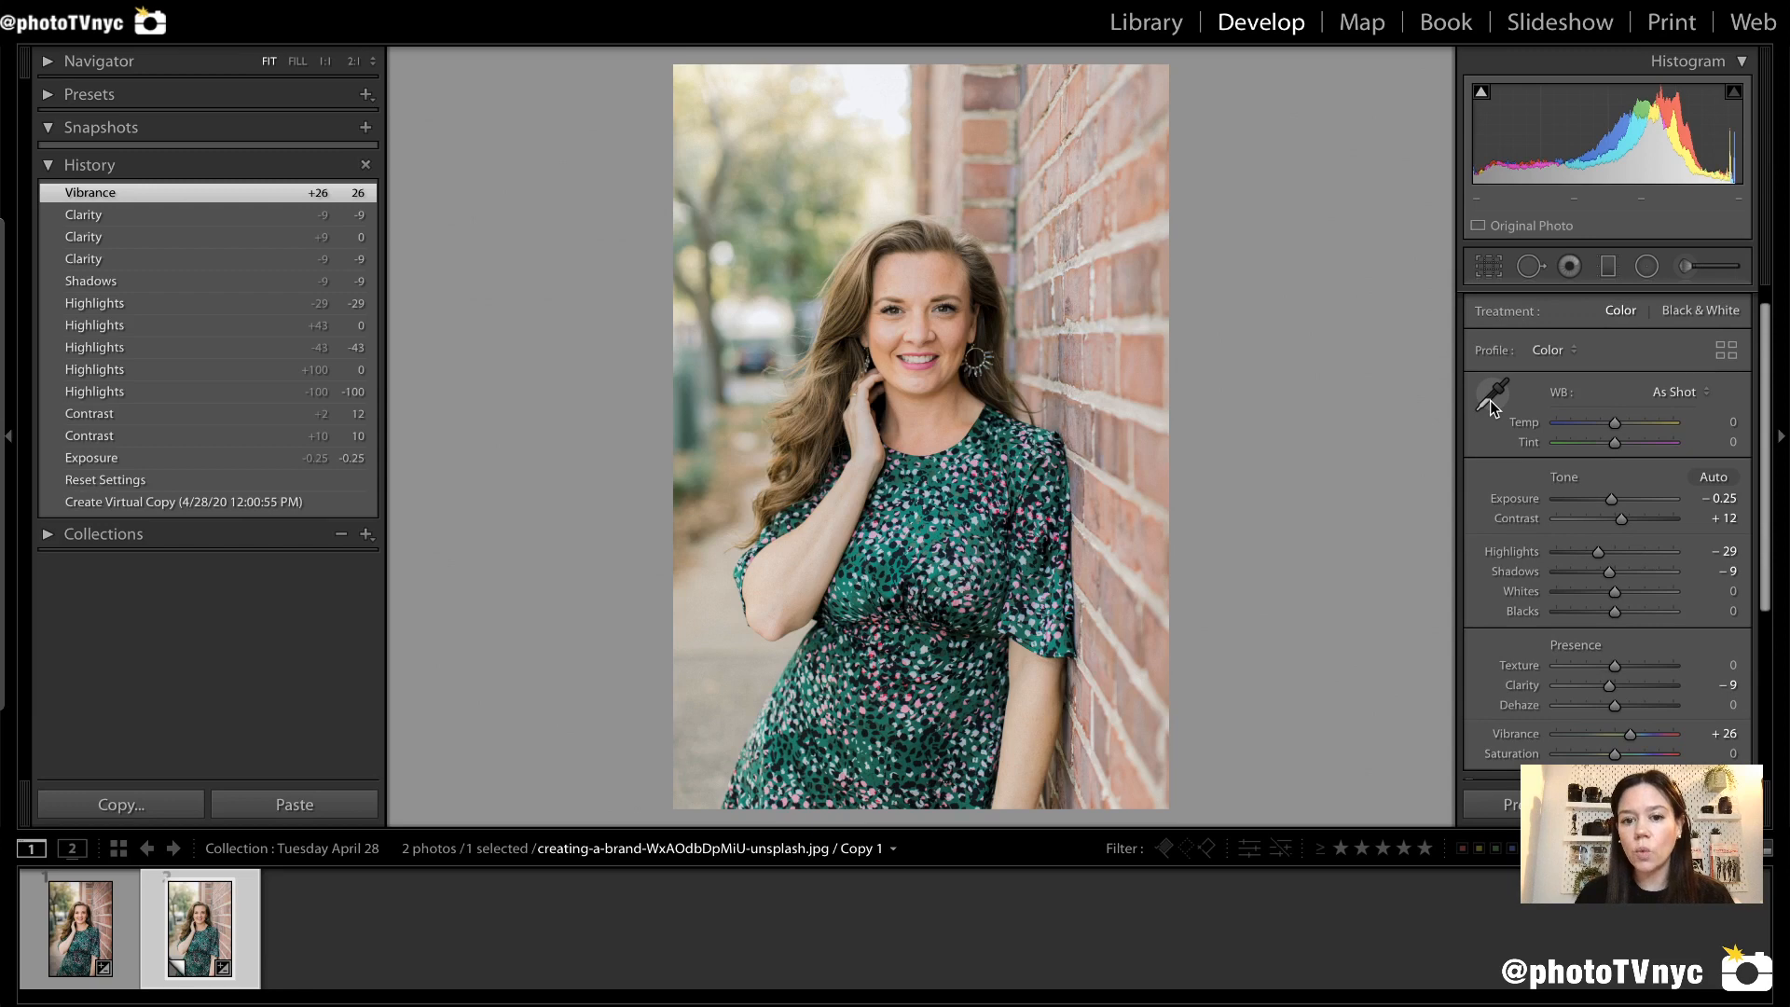
pyautogui.scroll(1, 1480, 523)
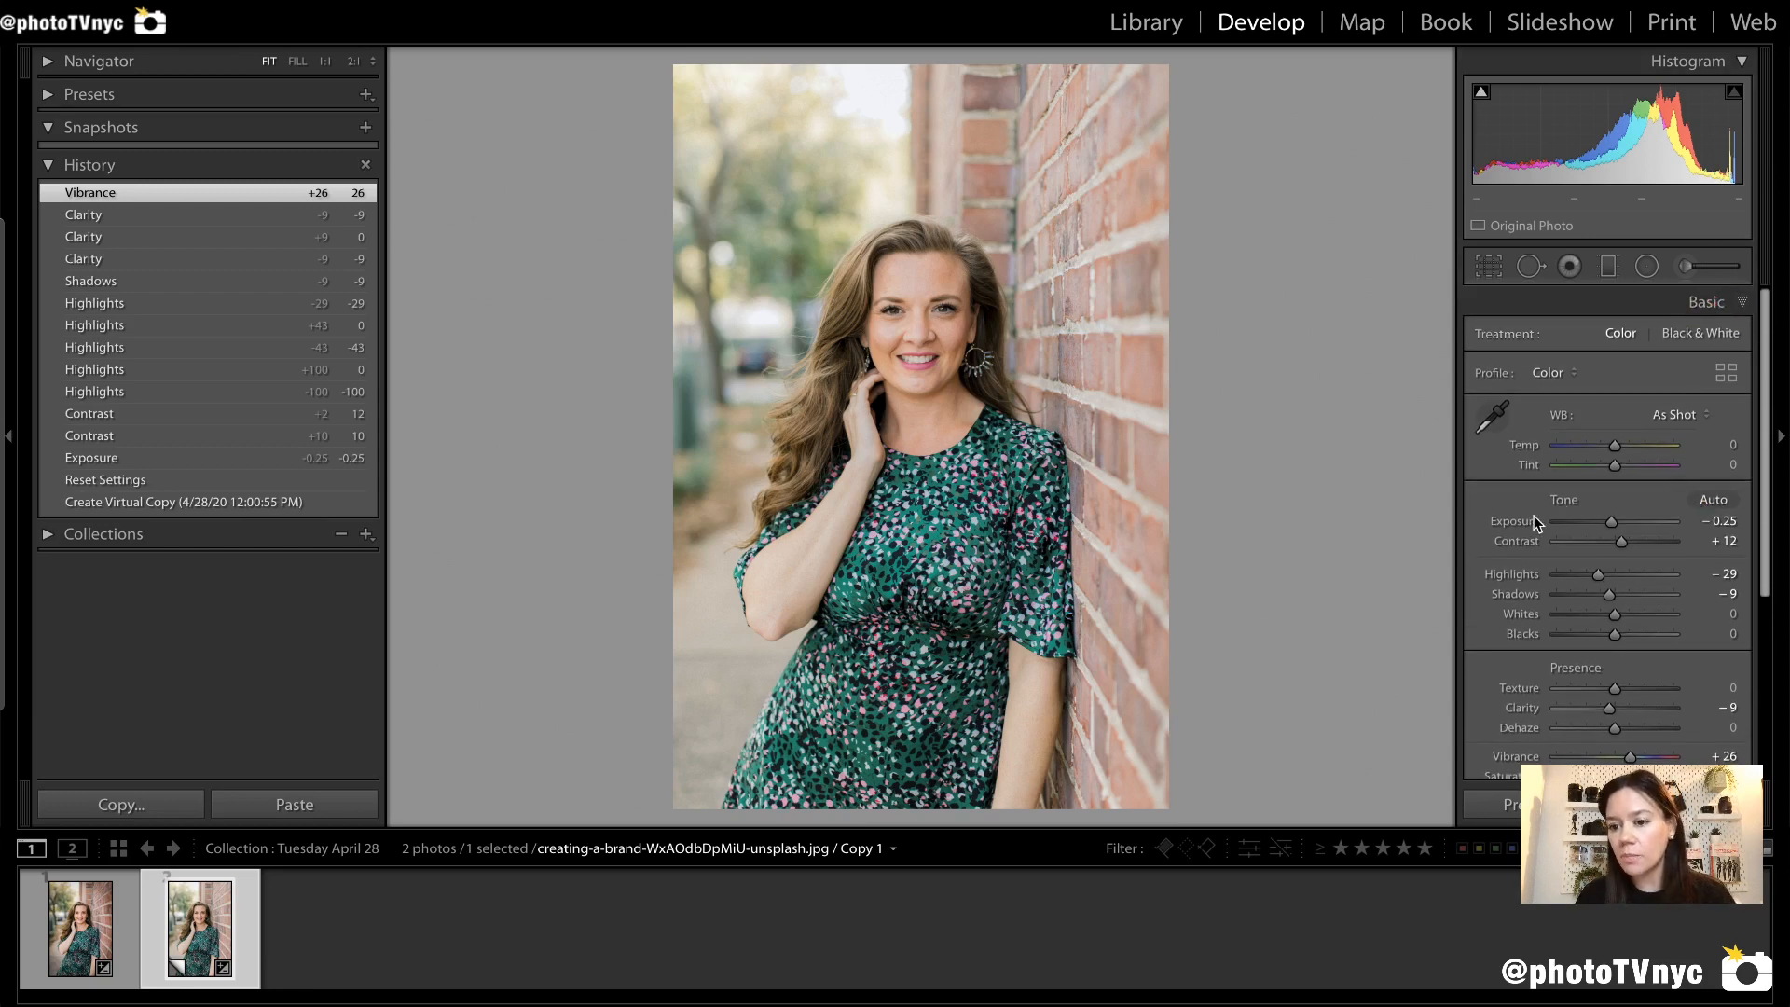
pyautogui.click(1614, 466)
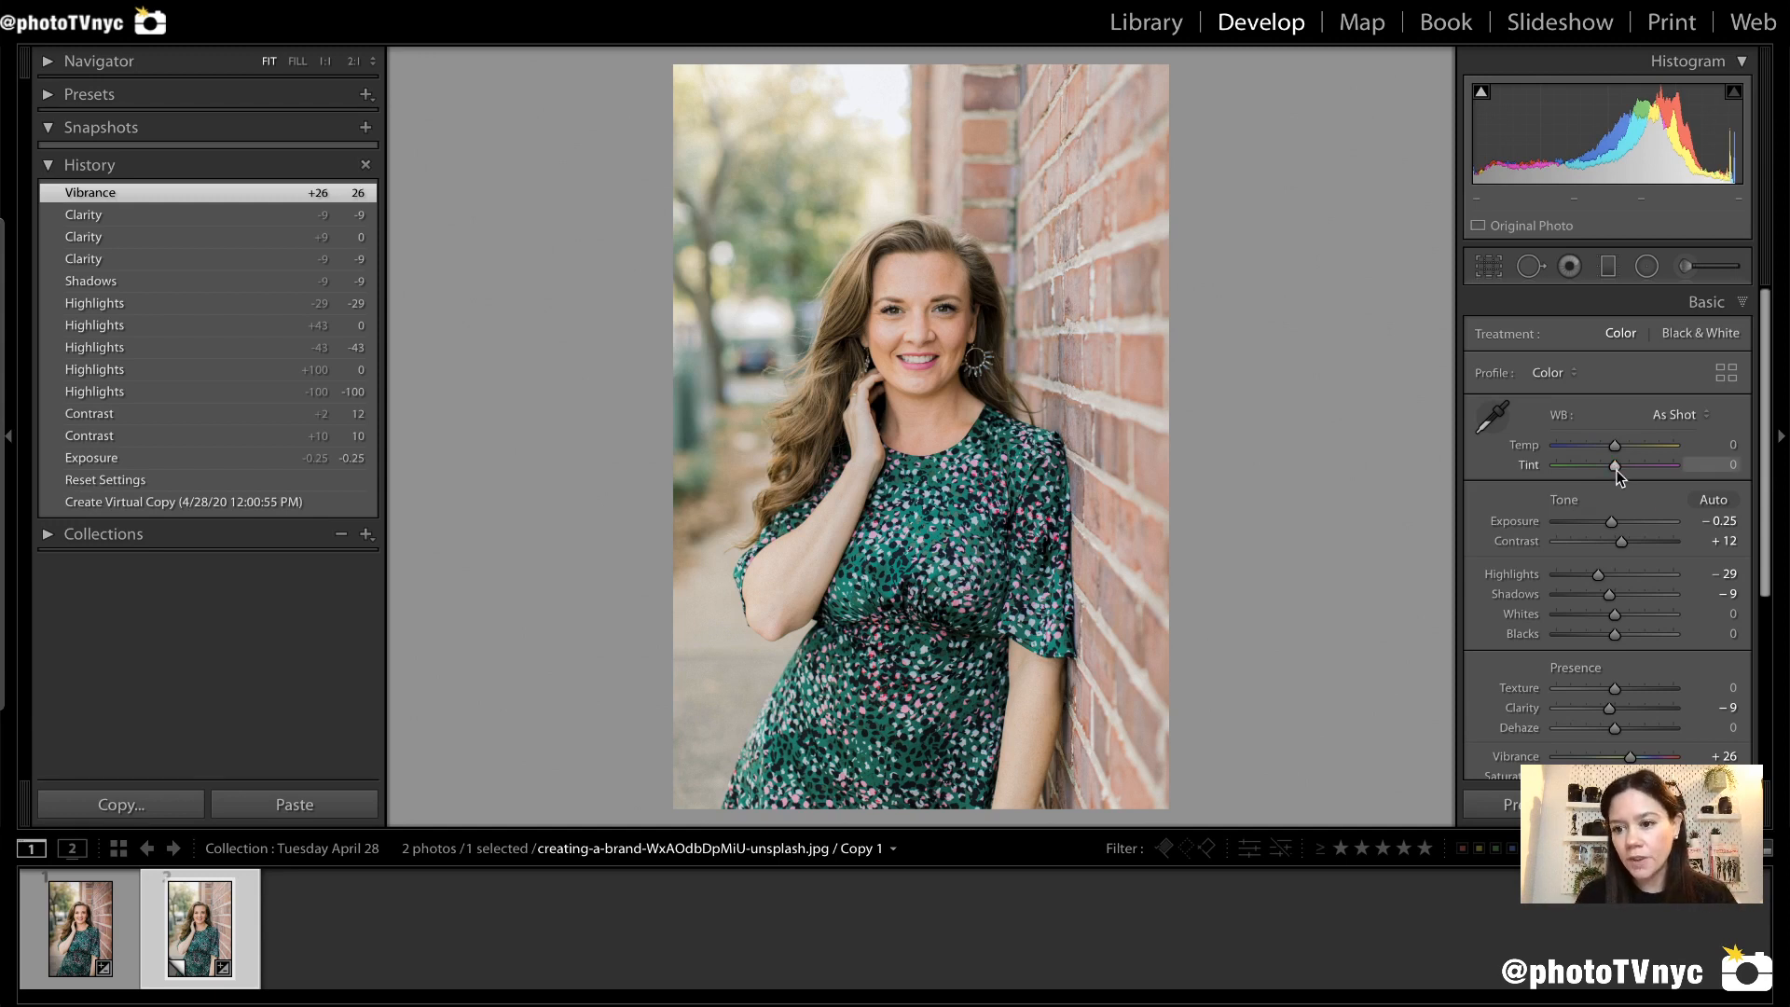
pyautogui.moveTo(1615, 465); pyautogui.dragTo(1621, 465)
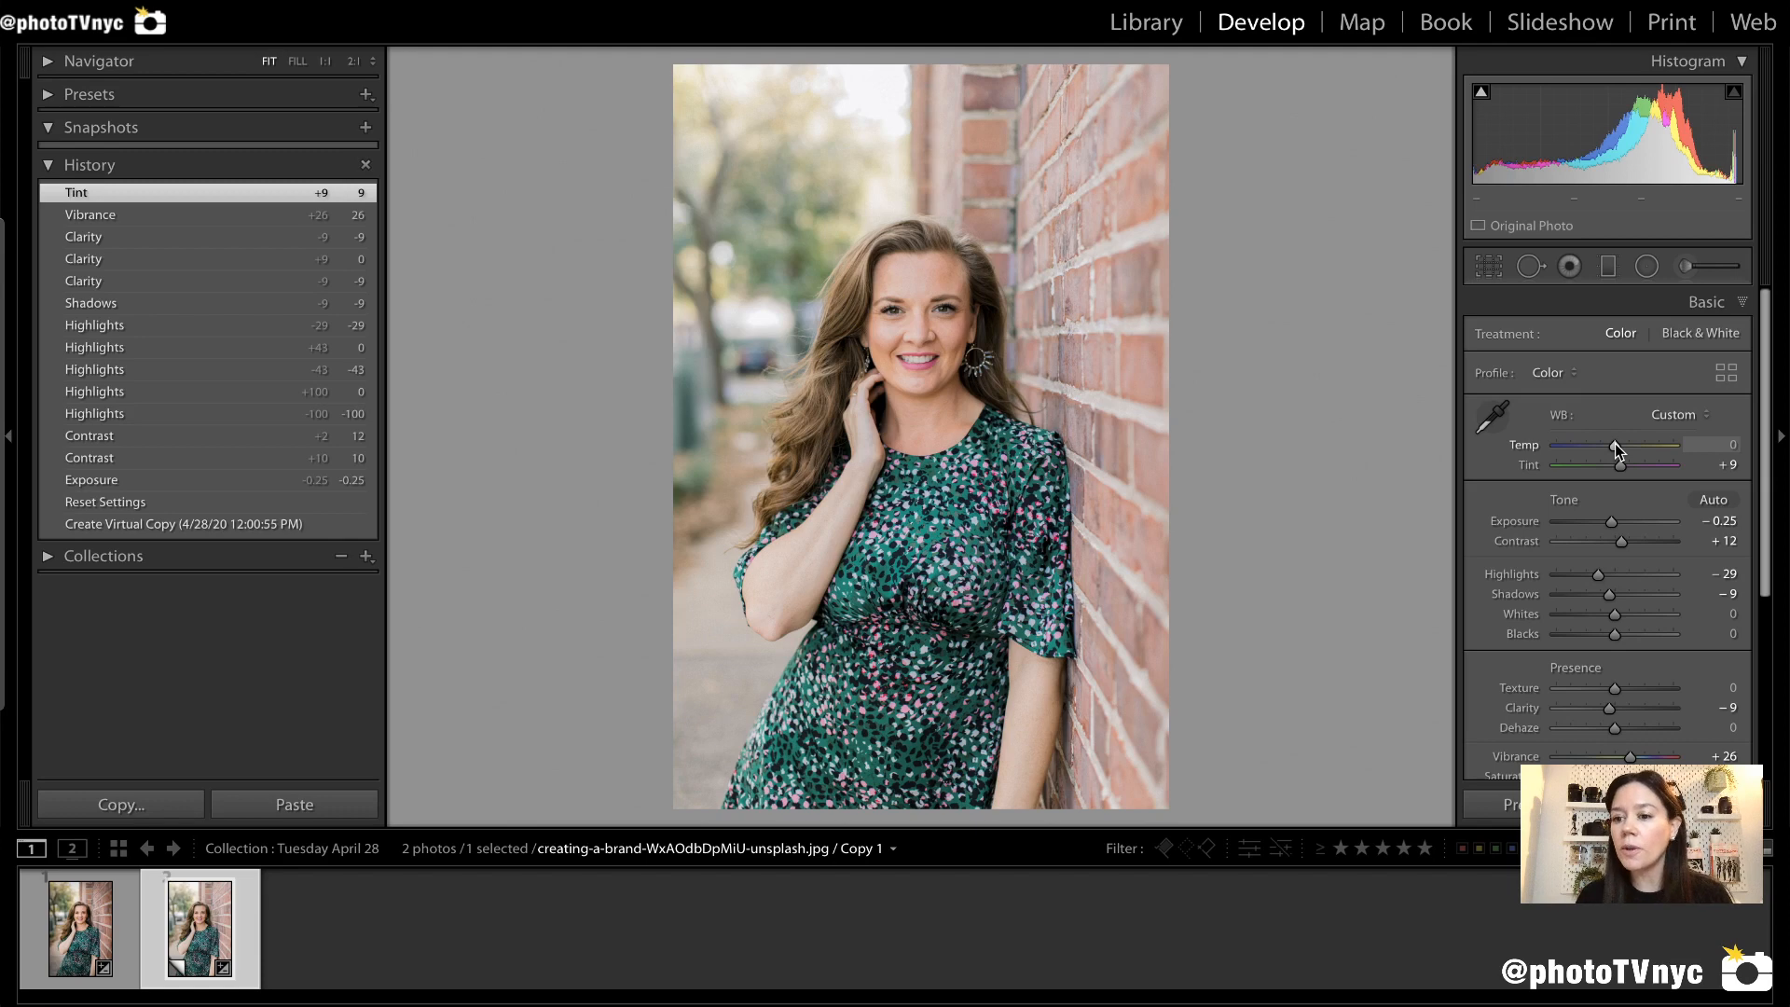
# Warm the white balance by raising Temp to +5, and reduce it to +3.
pyautogui.moveTo(1614, 446); pyautogui.dragTo(1618, 445)
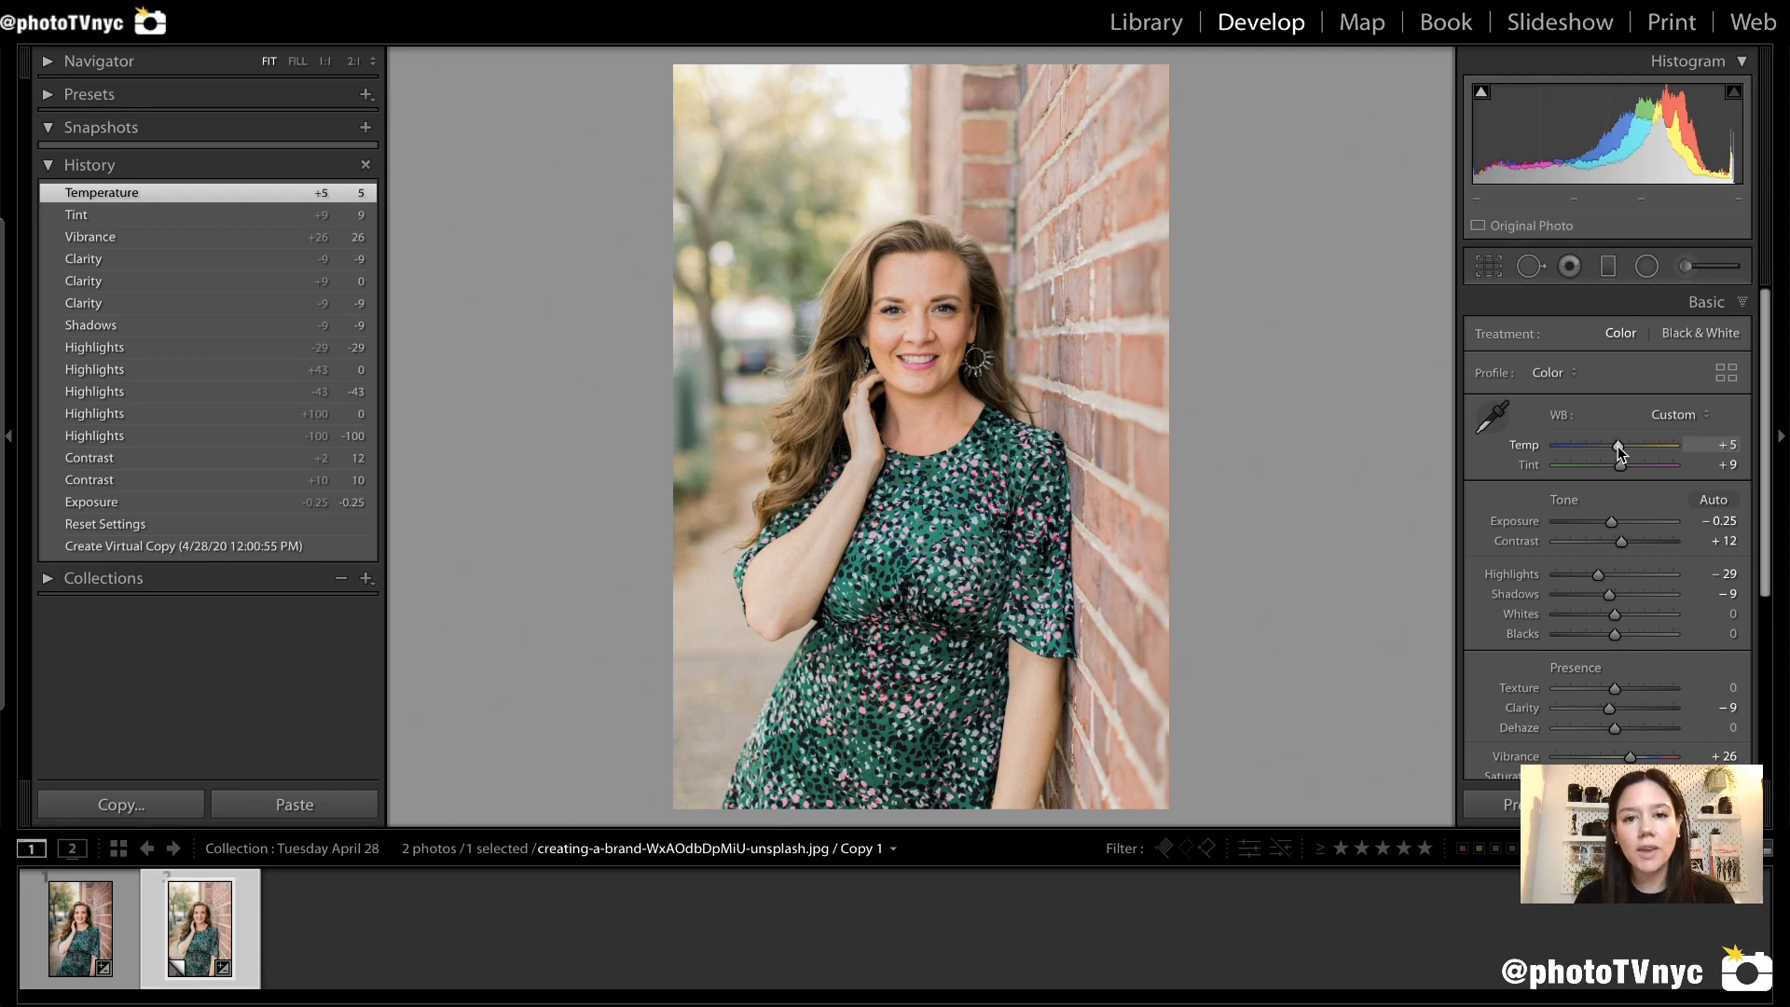
pyautogui.click(1730, 446)
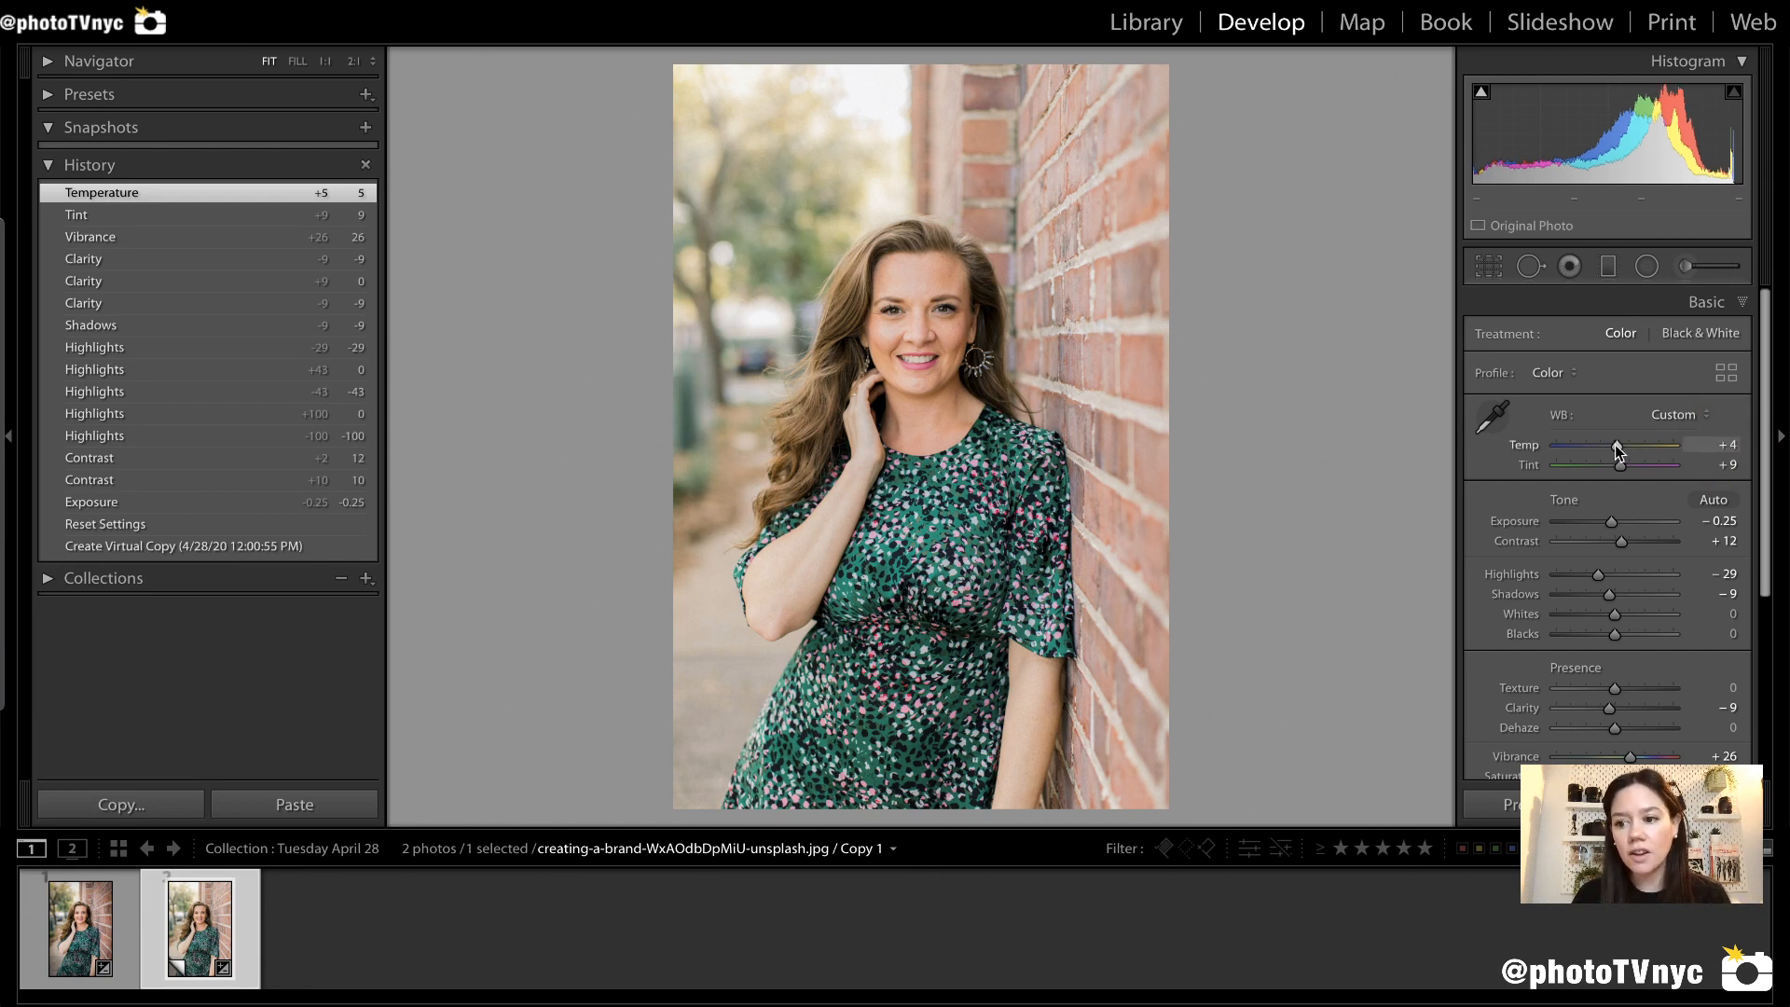
pyautogui.press('Down')
pyautogui.press('Down')
pyautogui.press('Down')
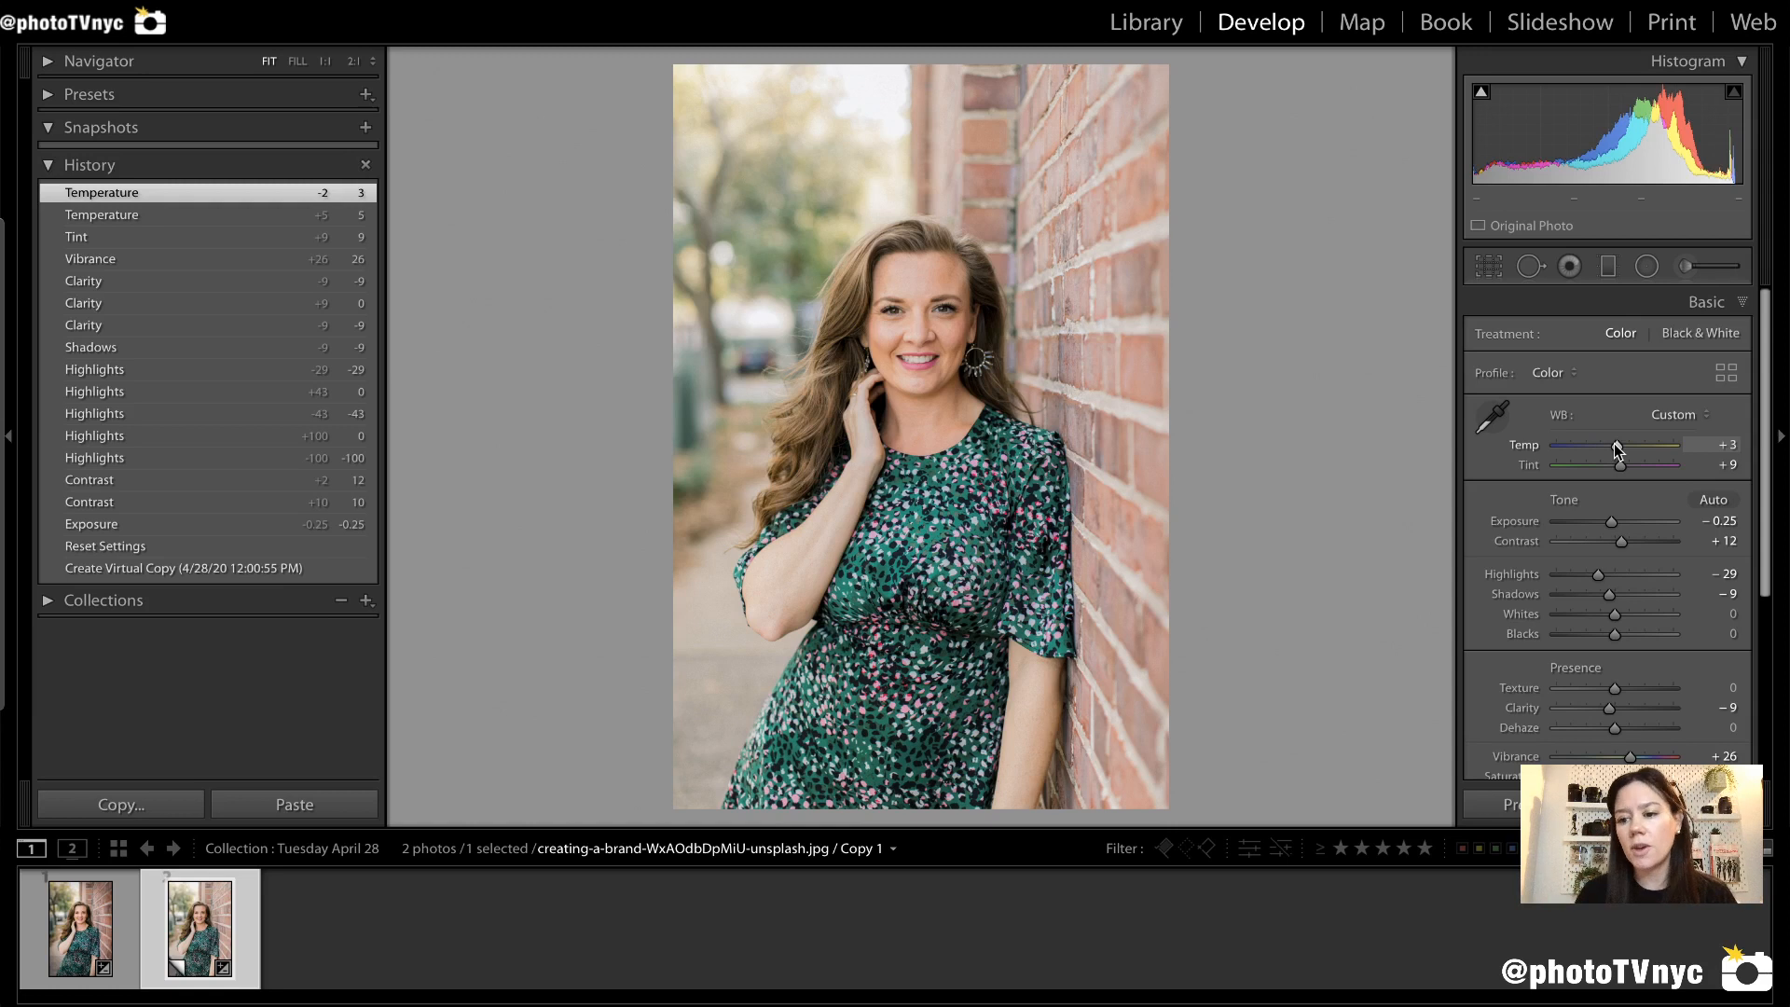
# Compare the edited copy with its Before view and with the original photo's finished edit, returning to the edited copy.
pyautogui.scroll(-1, 1557, 489)
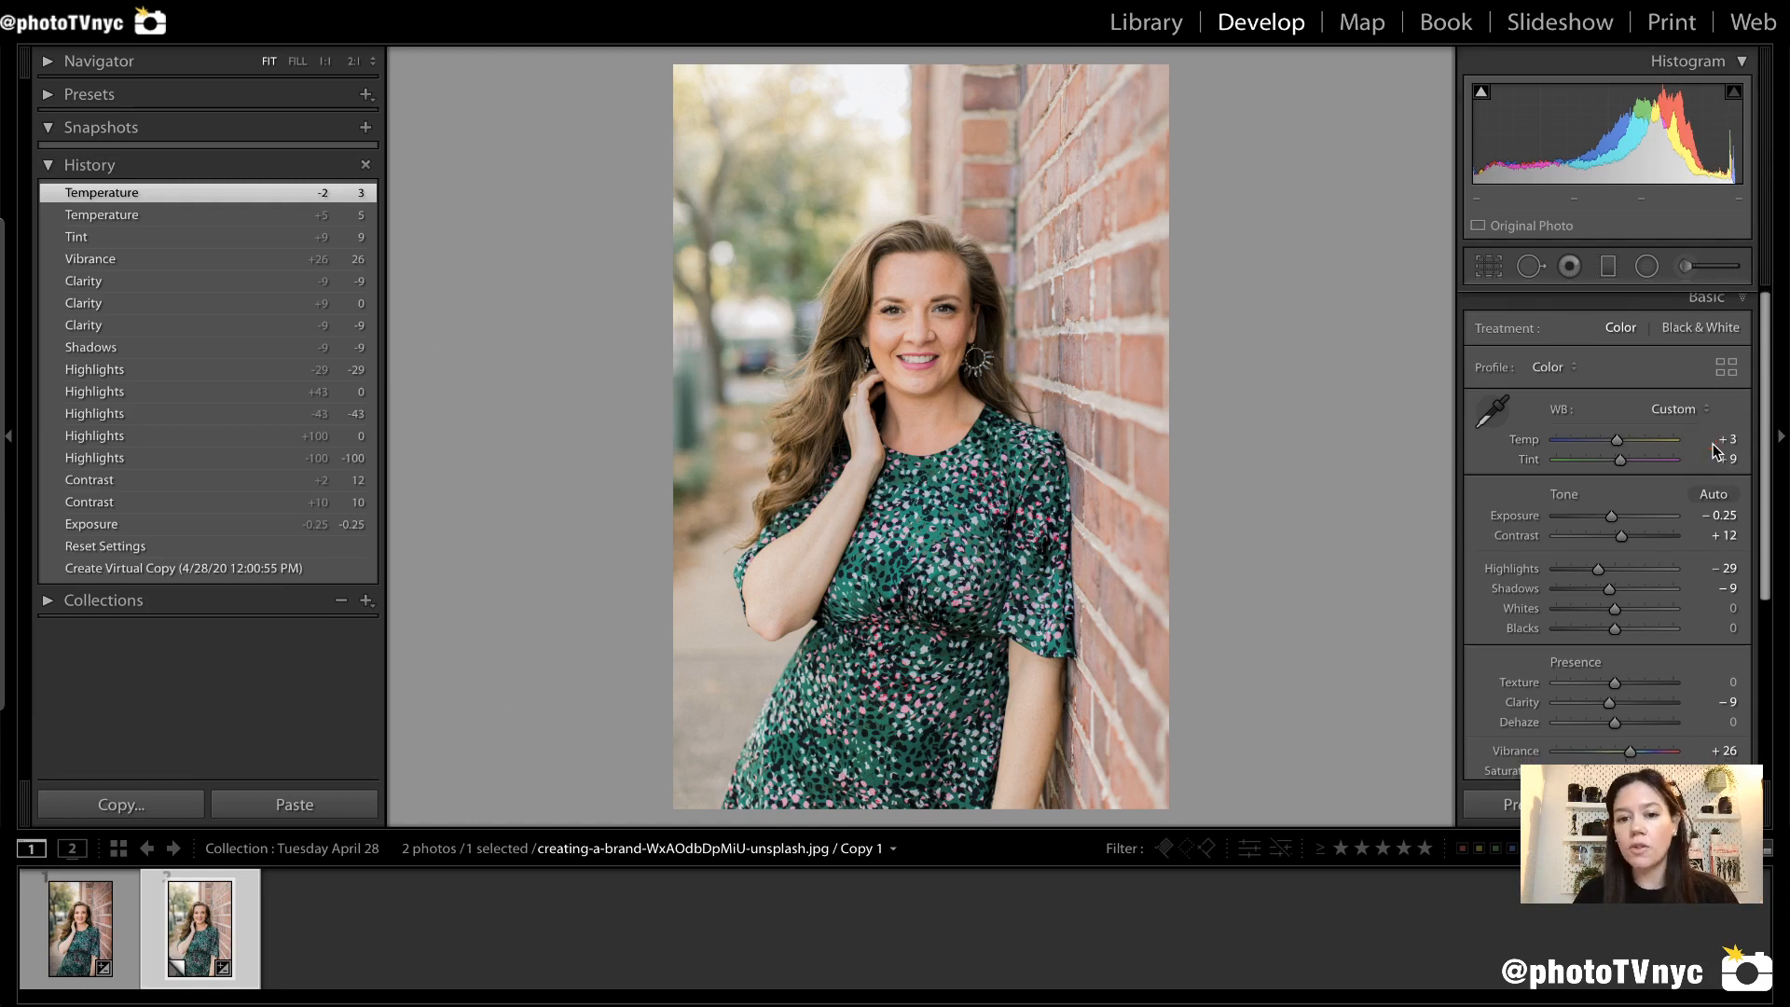
pyautogui.scroll(-3, 1578, 523)
pyautogui.scroll(-4, 1577, 523)
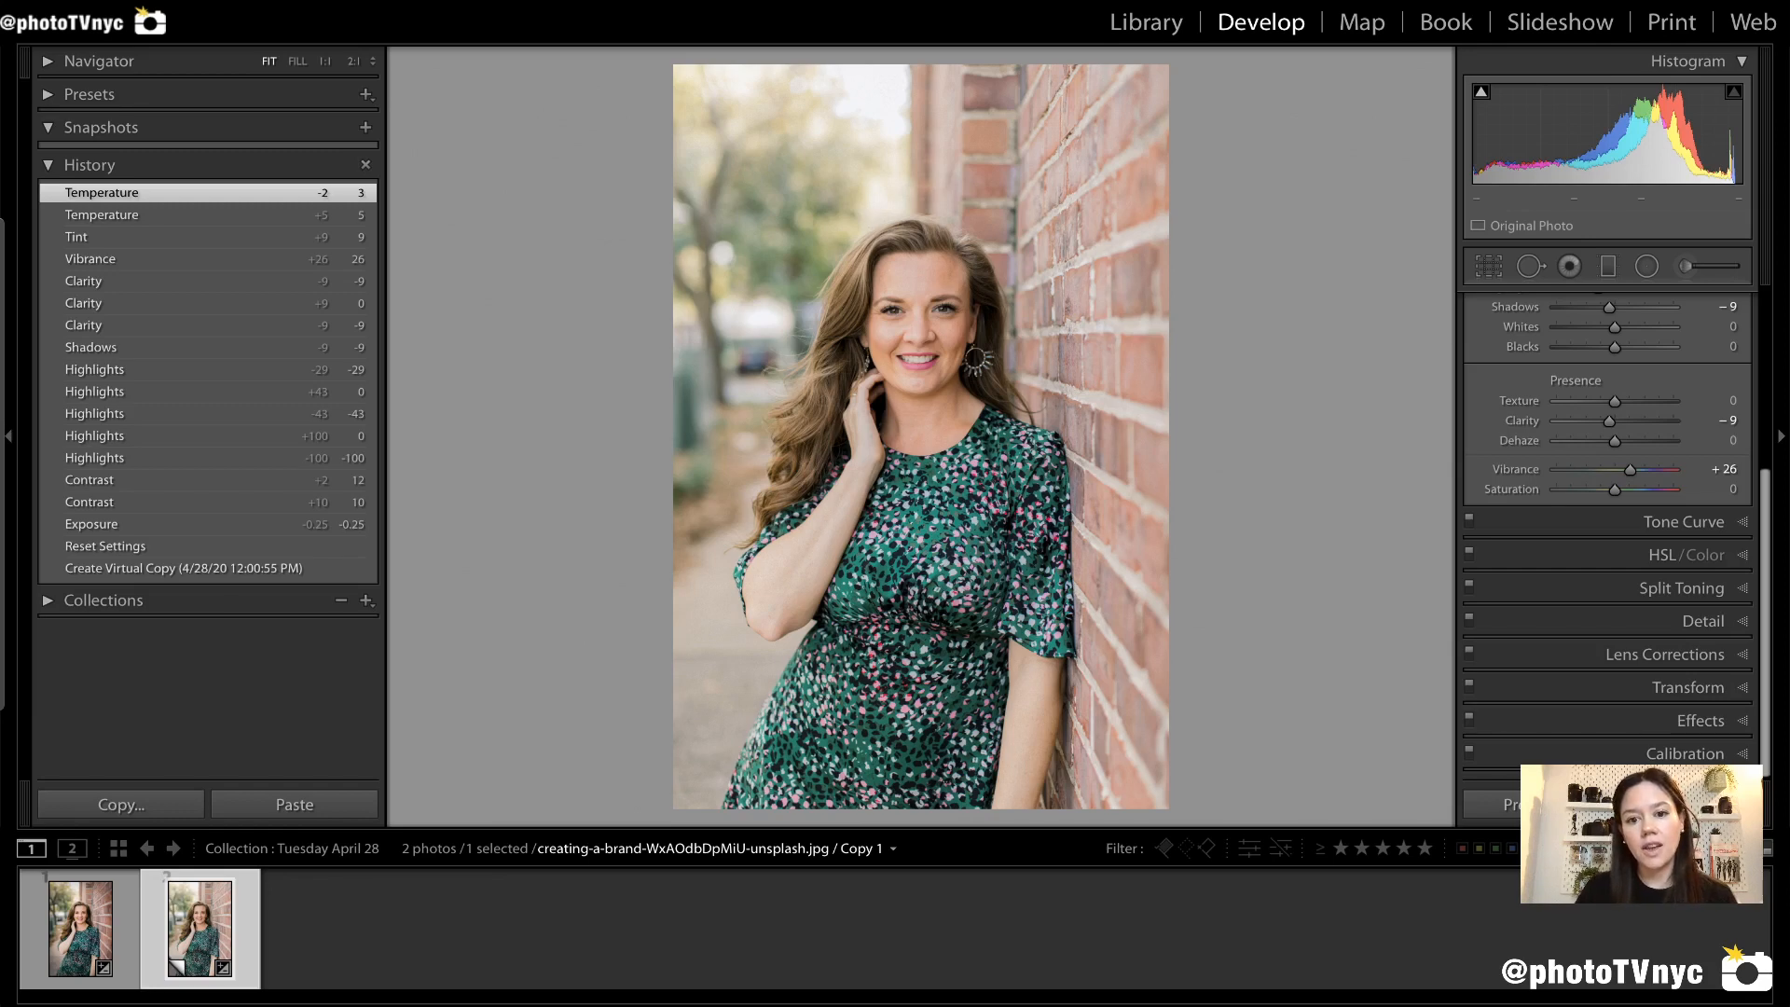
pyautogui.press('\\')
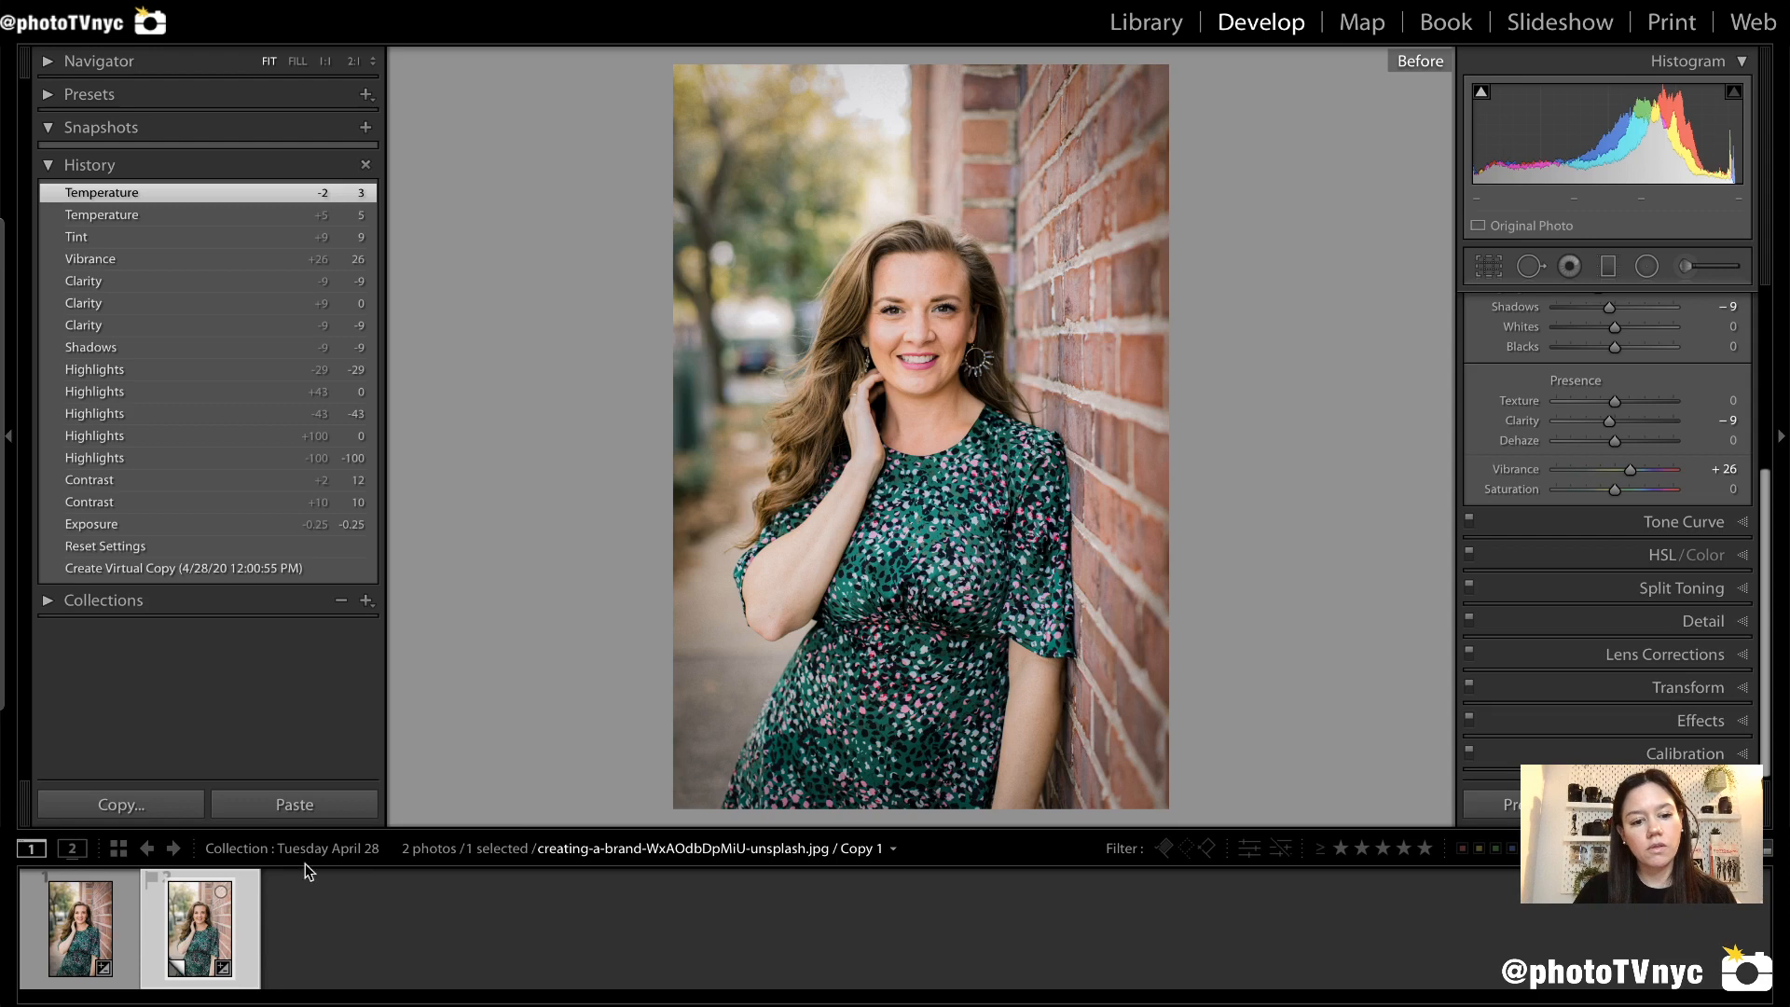
pyautogui.click(73, 923)
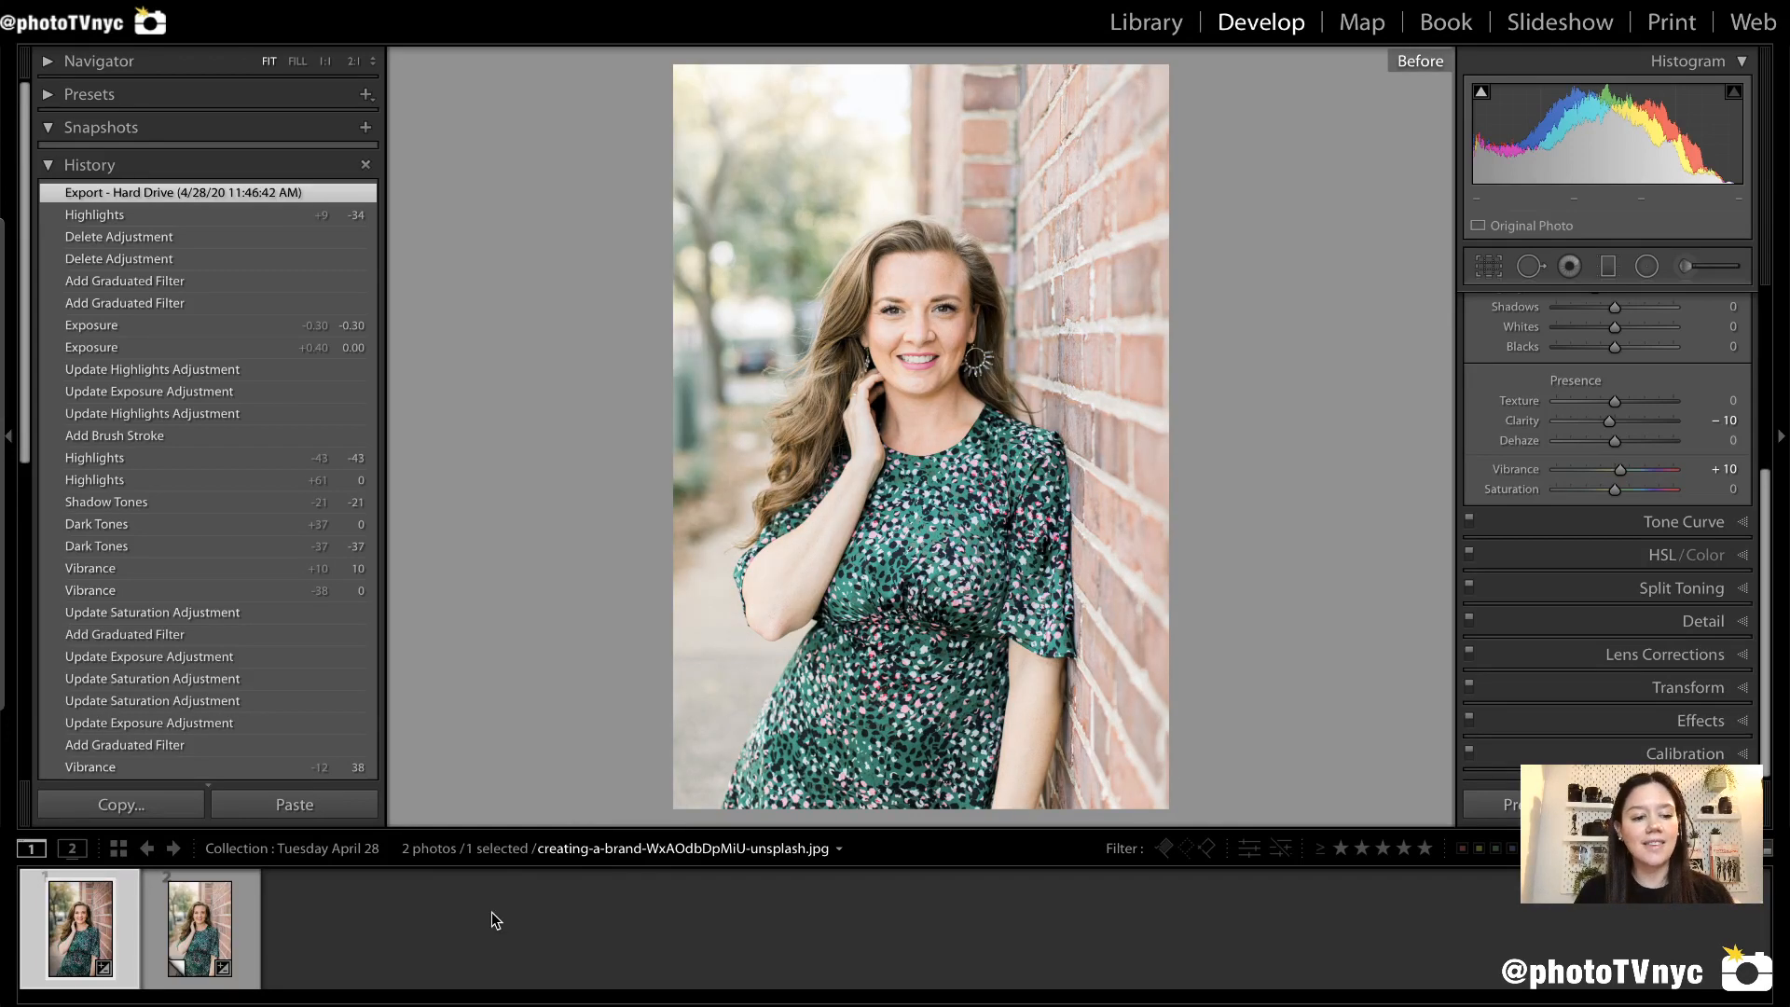
pyautogui.click(204, 928)
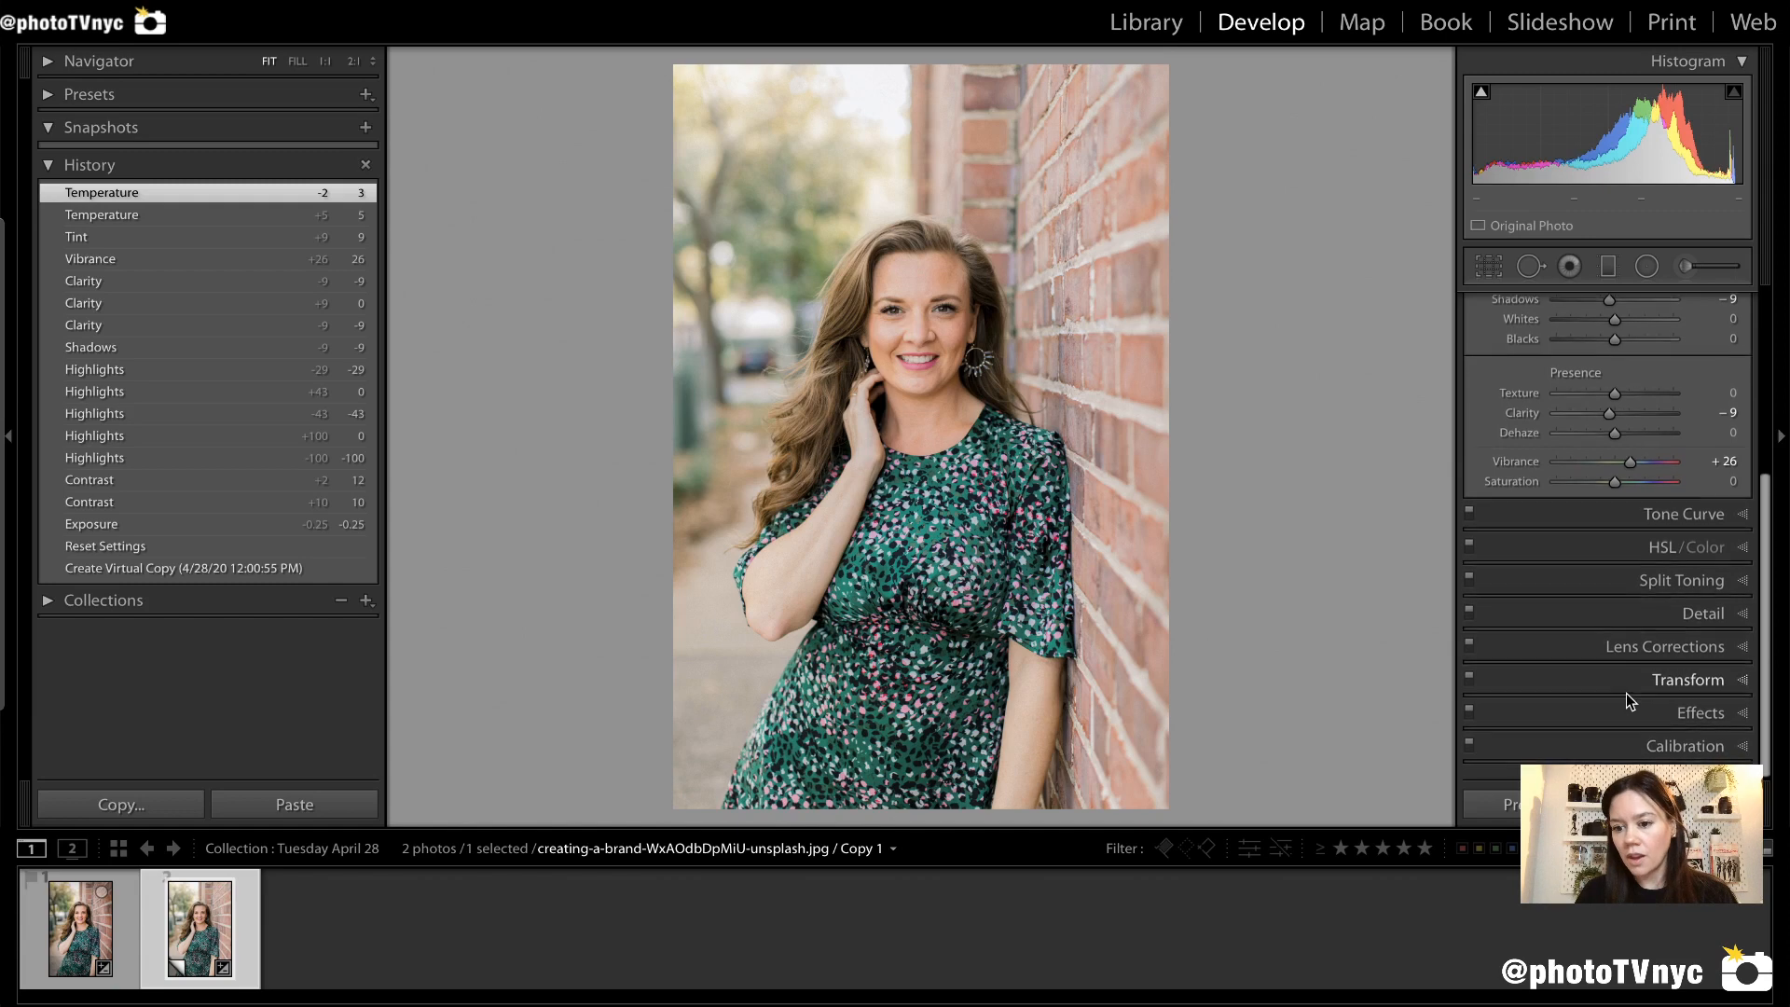
# Darken the photo's edges with a Highlight Priority post-crop vignette at Amount −41.
pyautogui.click(1685, 720)
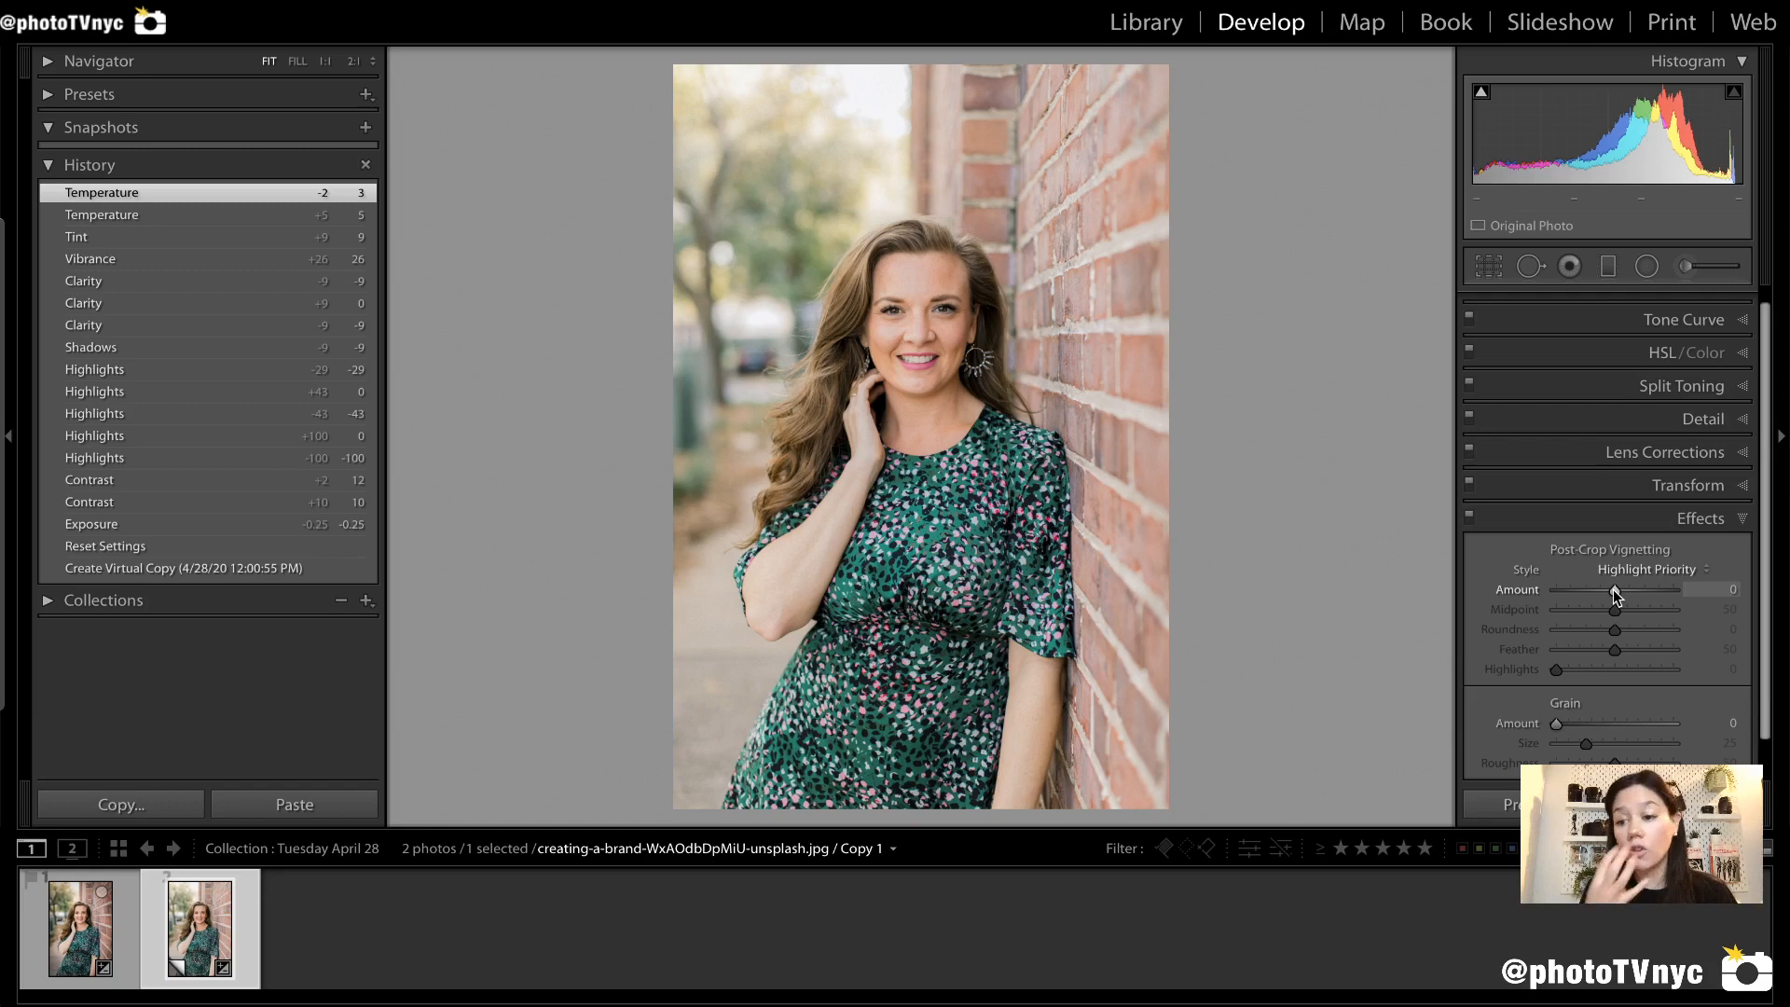
pyautogui.moveTo(1613, 589); pyautogui.dragTo(1590, 597)
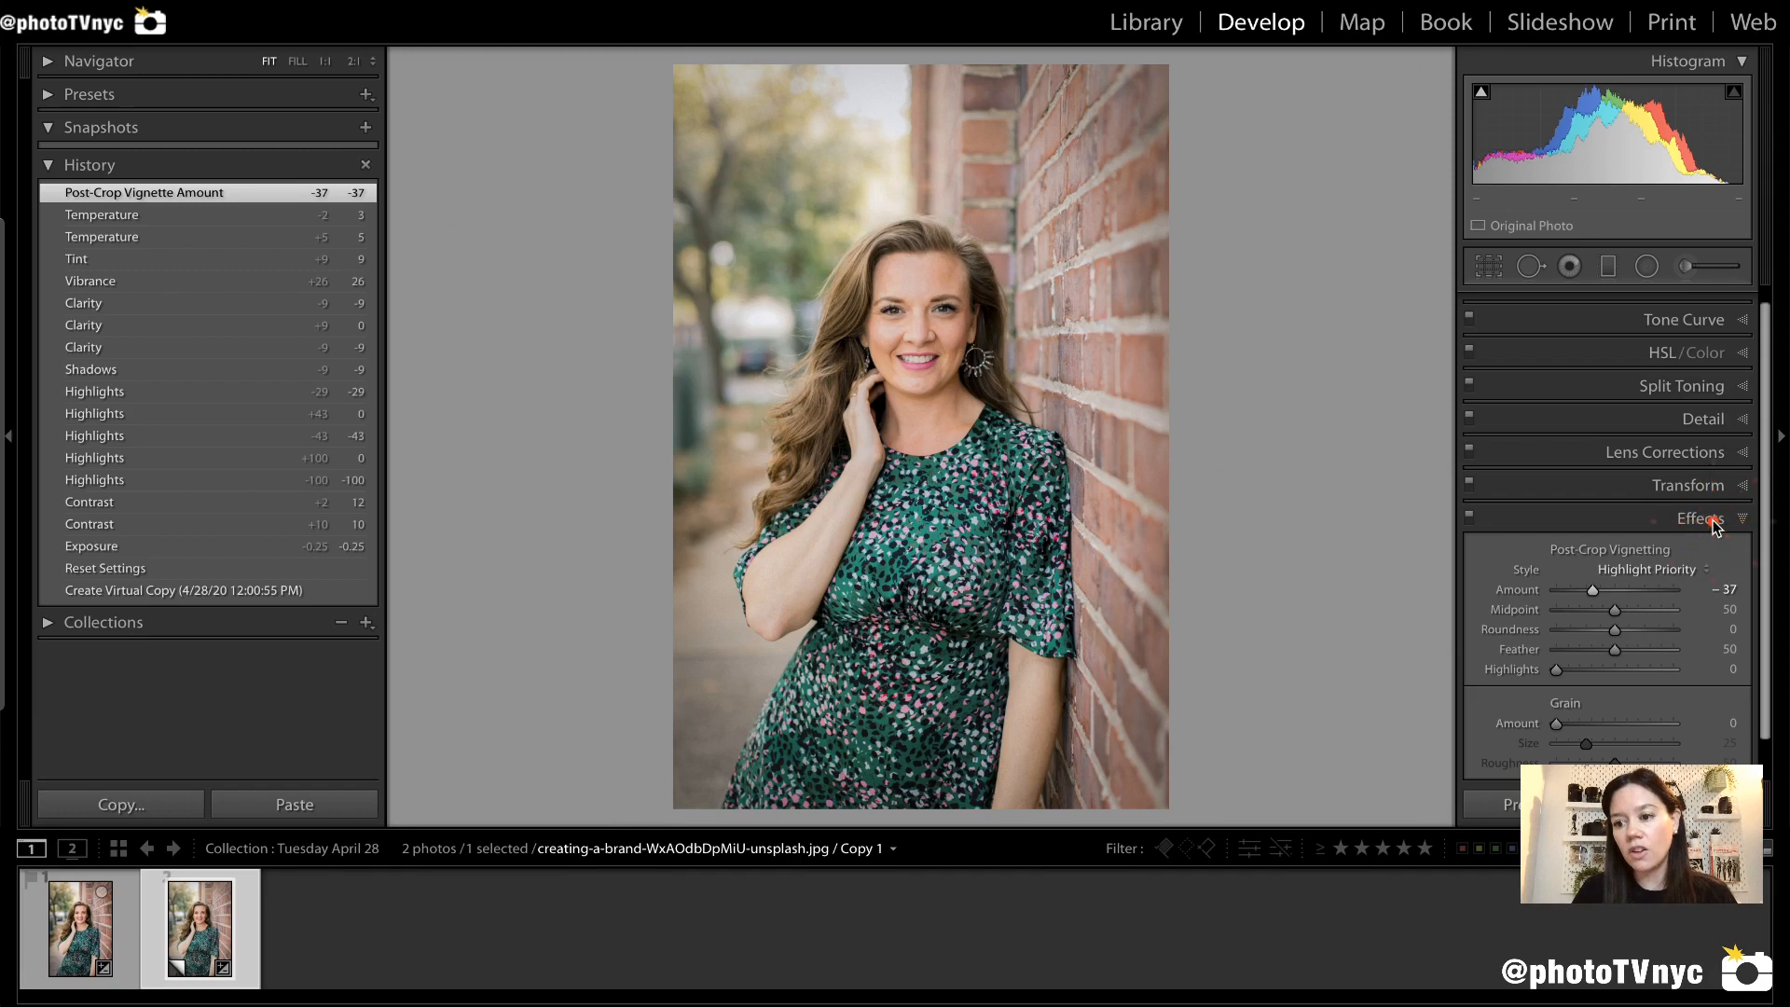
pyautogui.moveTo(1594, 593); pyautogui.dragTo(1591, 592)
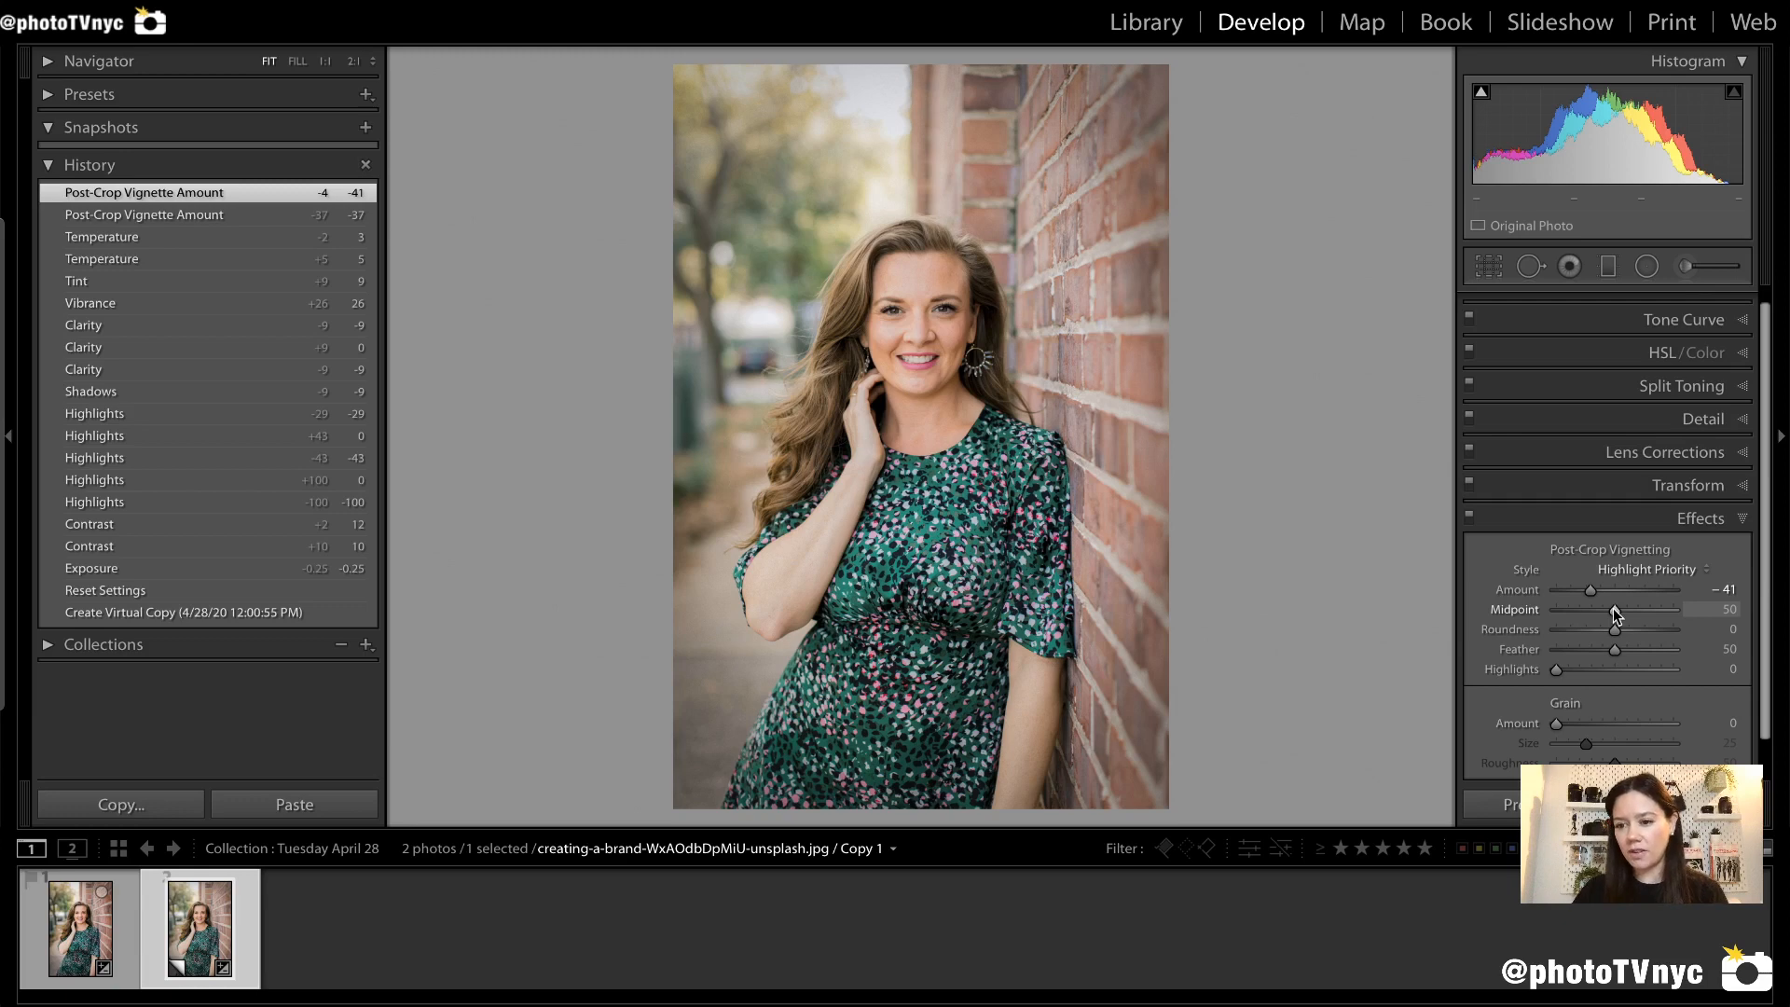
# Try the vignette's Midpoint at the extremes 0 and 100, and settle on 28.
pyautogui.moveTo(1613, 608); pyautogui.dragTo(1531, 625)
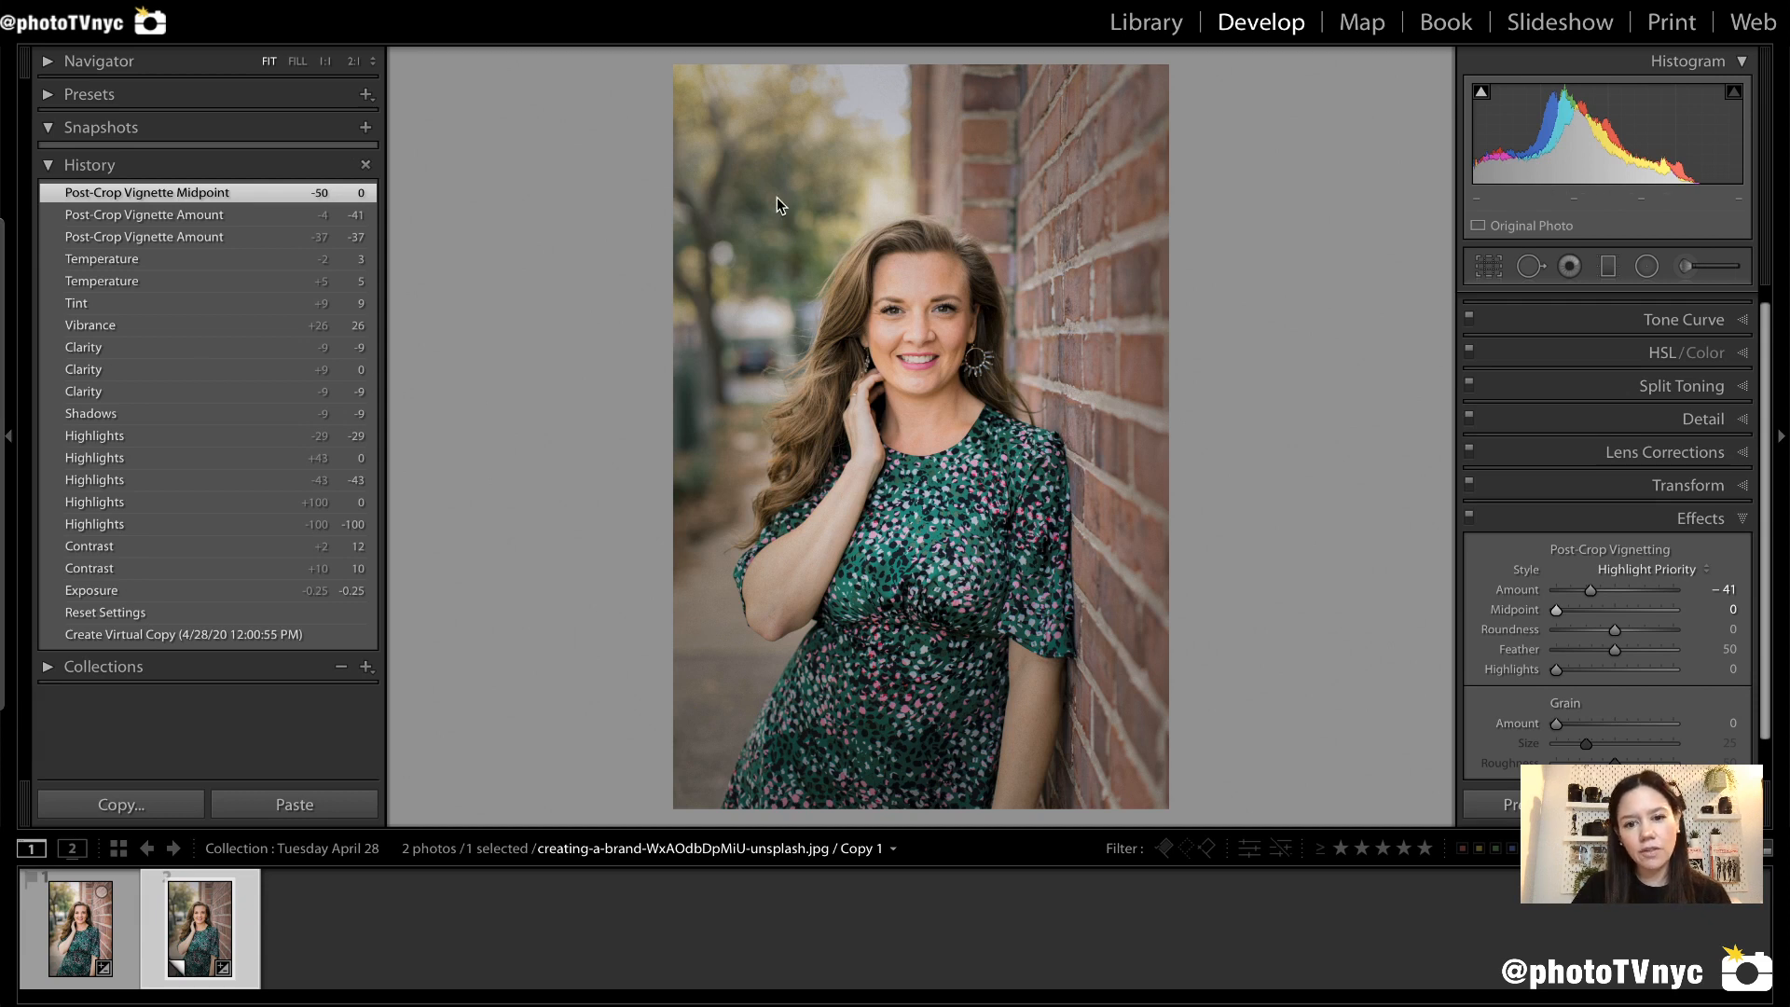
pyautogui.moveTo(782, 202)
pyautogui.mouseDown()
pyautogui.moveTo(1061, 674)
pyautogui.moveTo(1081, 640)
pyautogui.mouseUp()
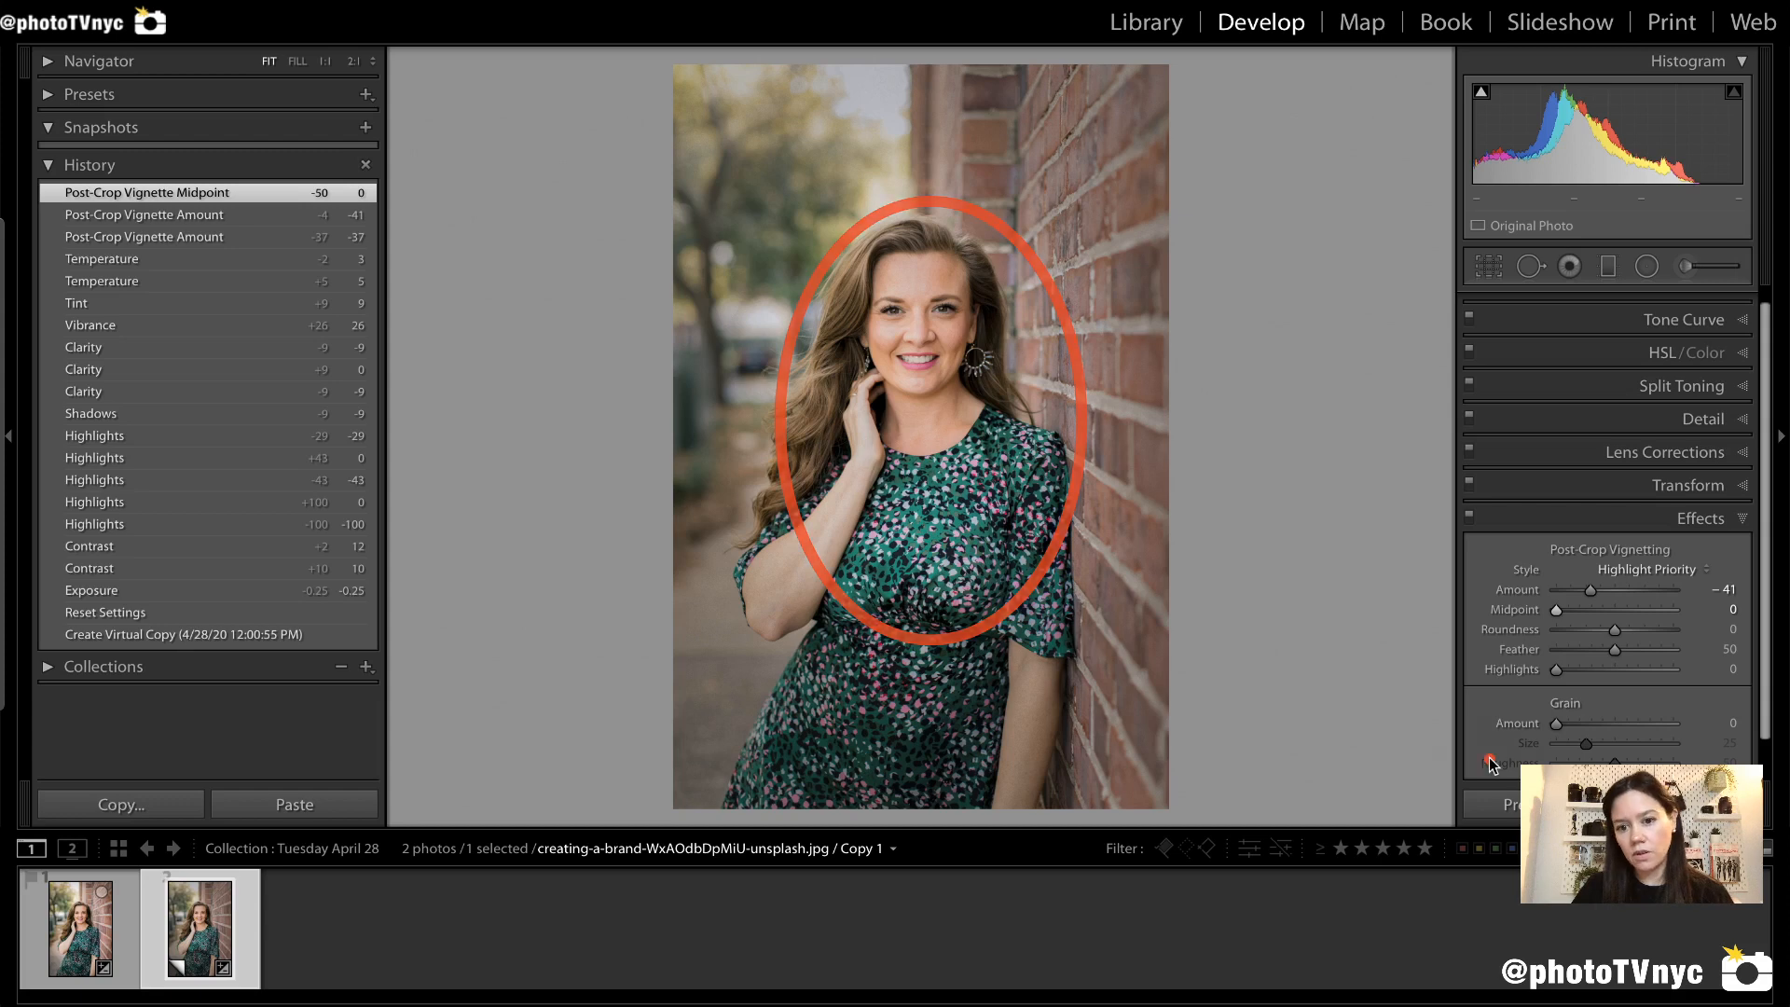
pyautogui.moveTo(1556, 611); pyautogui.dragTo(1680, 615)
pyautogui.moveTo(690, 85); pyautogui.dragTo(1080, 639)
pyautogui.moveTo(1122, 727)
pyautogui.mouseDown()
pyautogui.moveTo(1238, 909)
pyautogui.moveTo(1156, 800)
pyautogui.mouseUp()
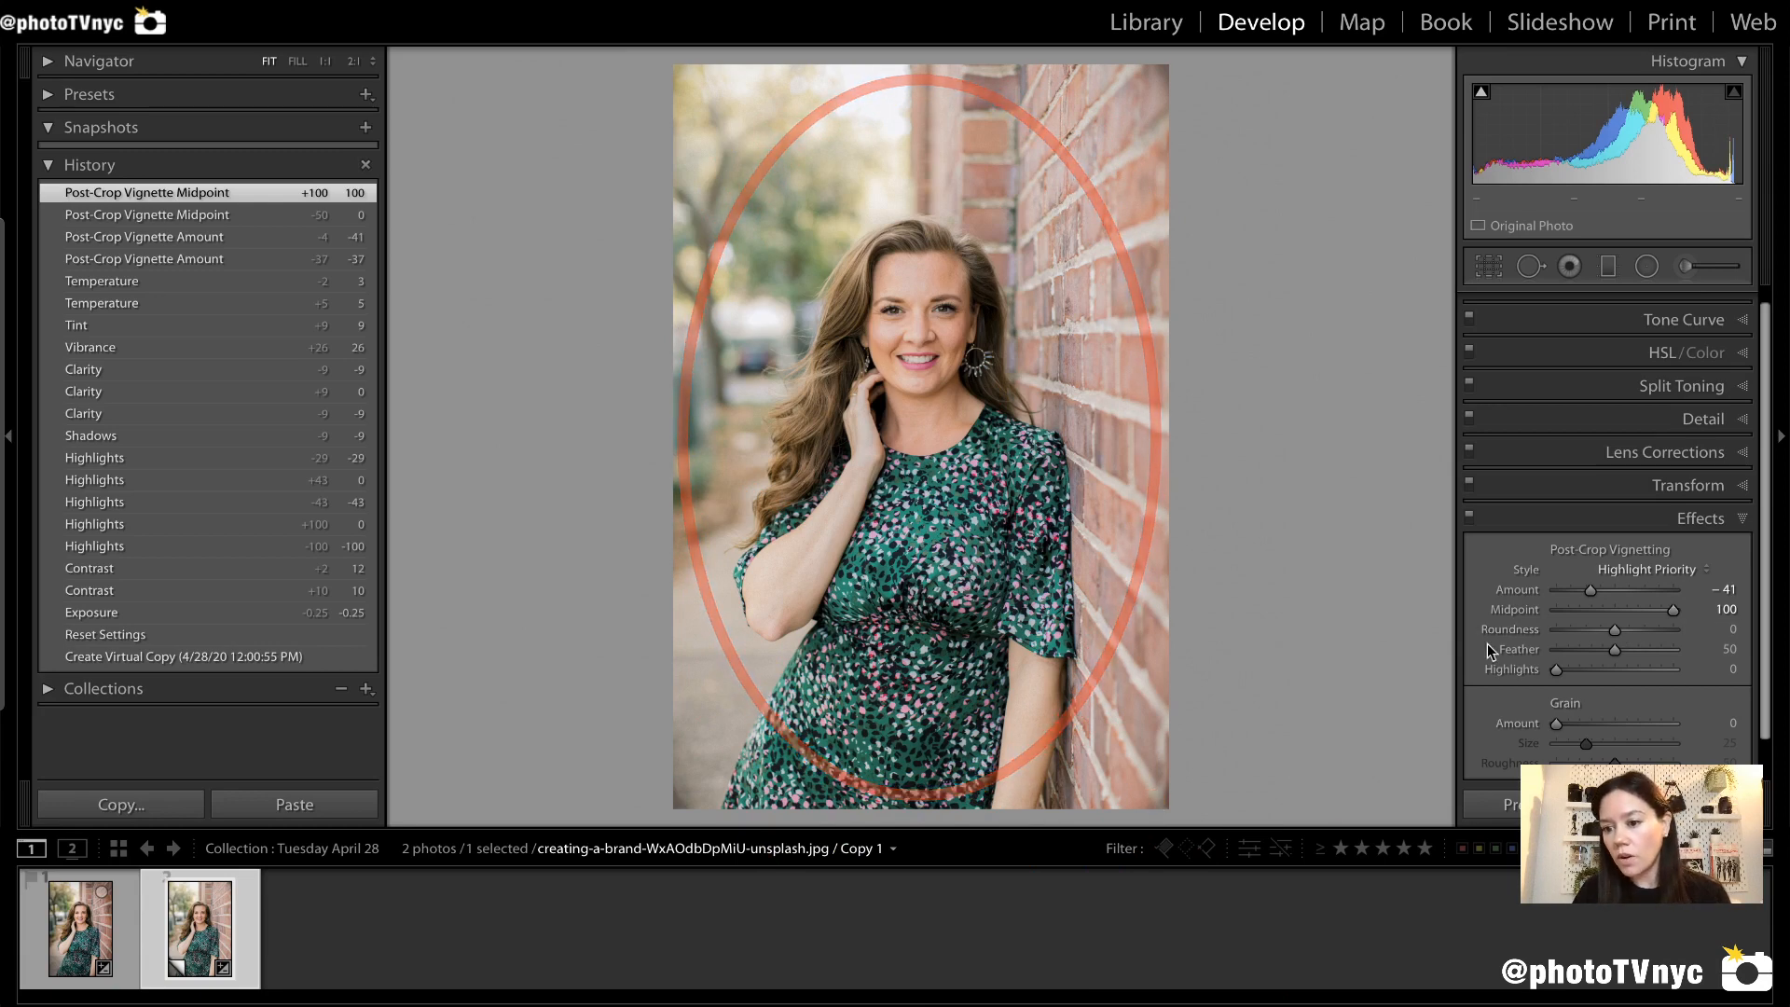
pyautogui.click(1589, 611)
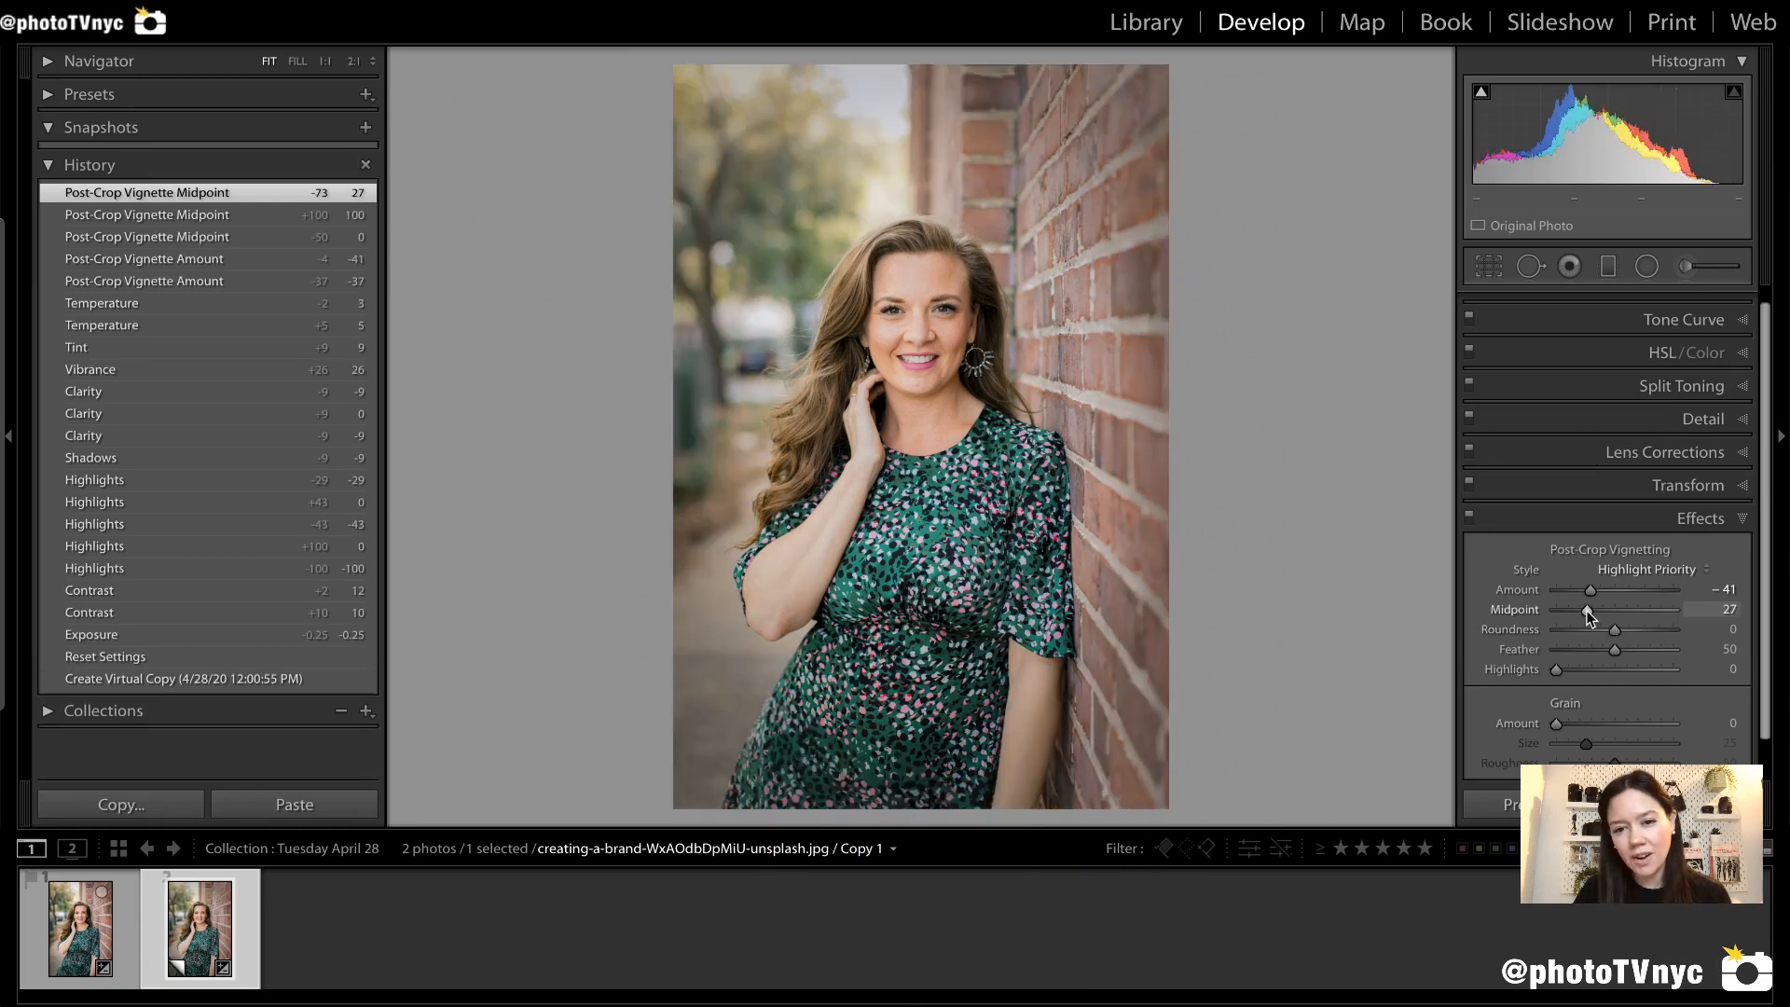
pyautogui.moveTo(1587, 611); pyautogui.dragTo(1589, 611)
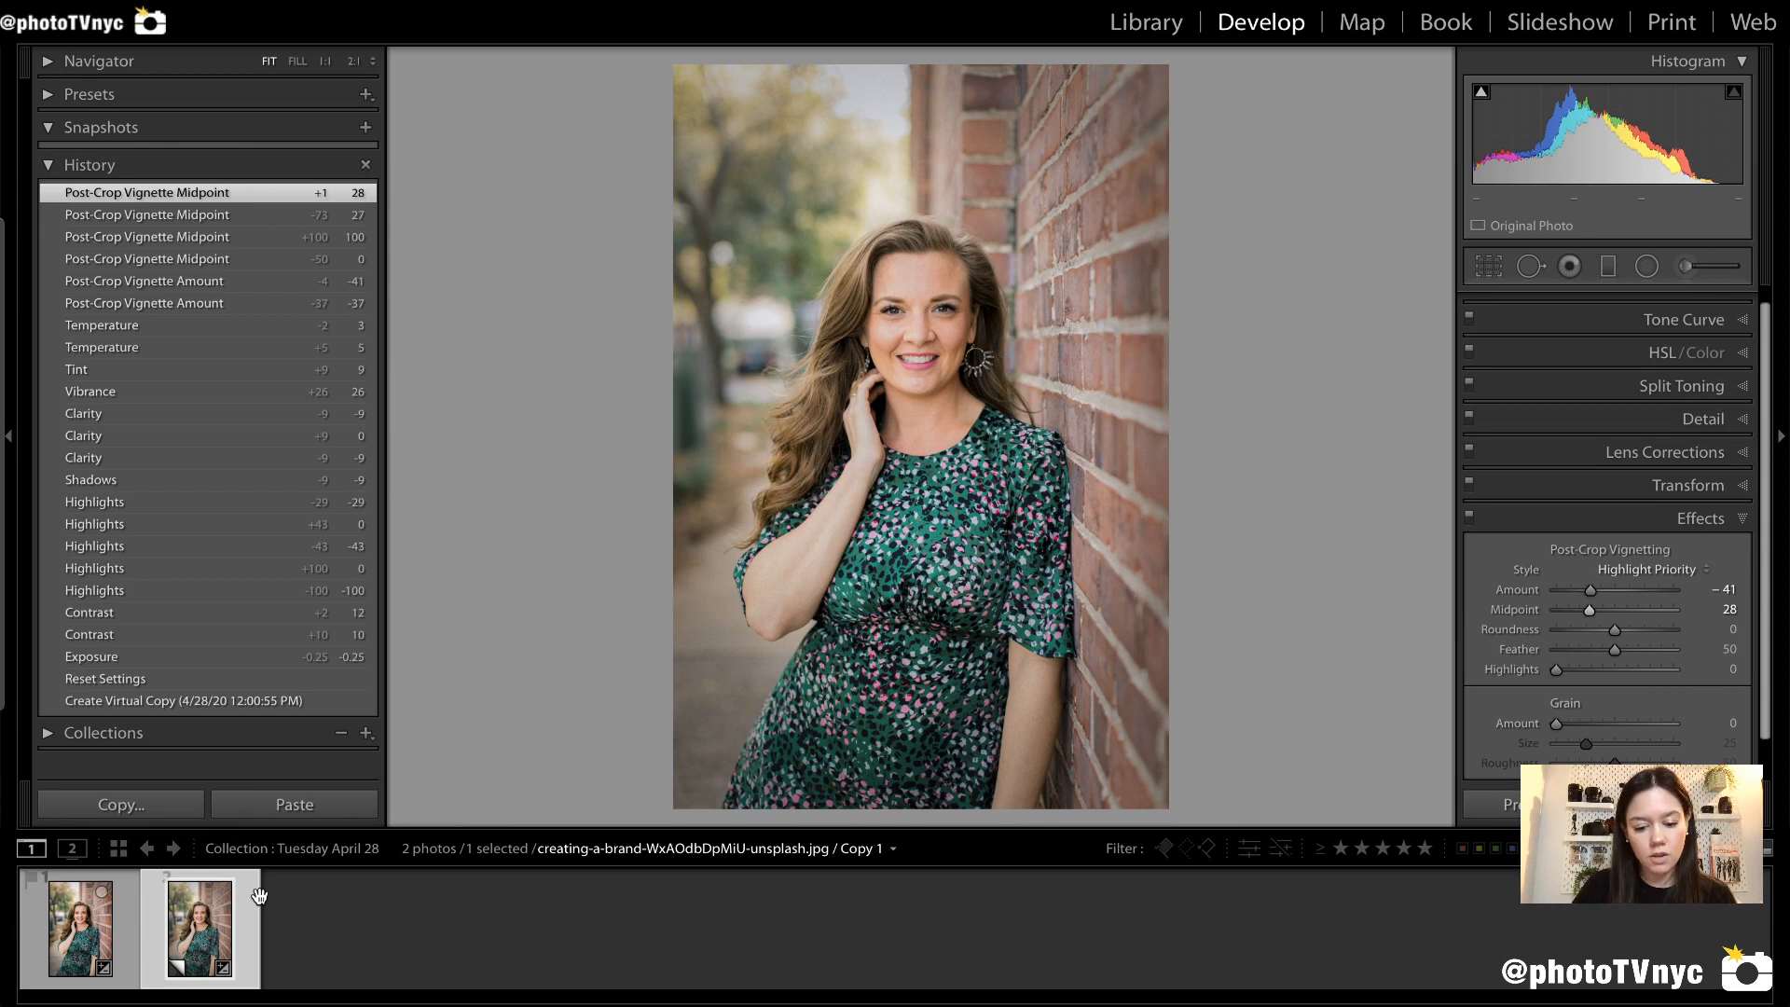
# Create a virtual copy of the edited photo, reset its settings, and compare the two versions, ending on the edited one.
pyautogui.hotkey('ctrl', "'")
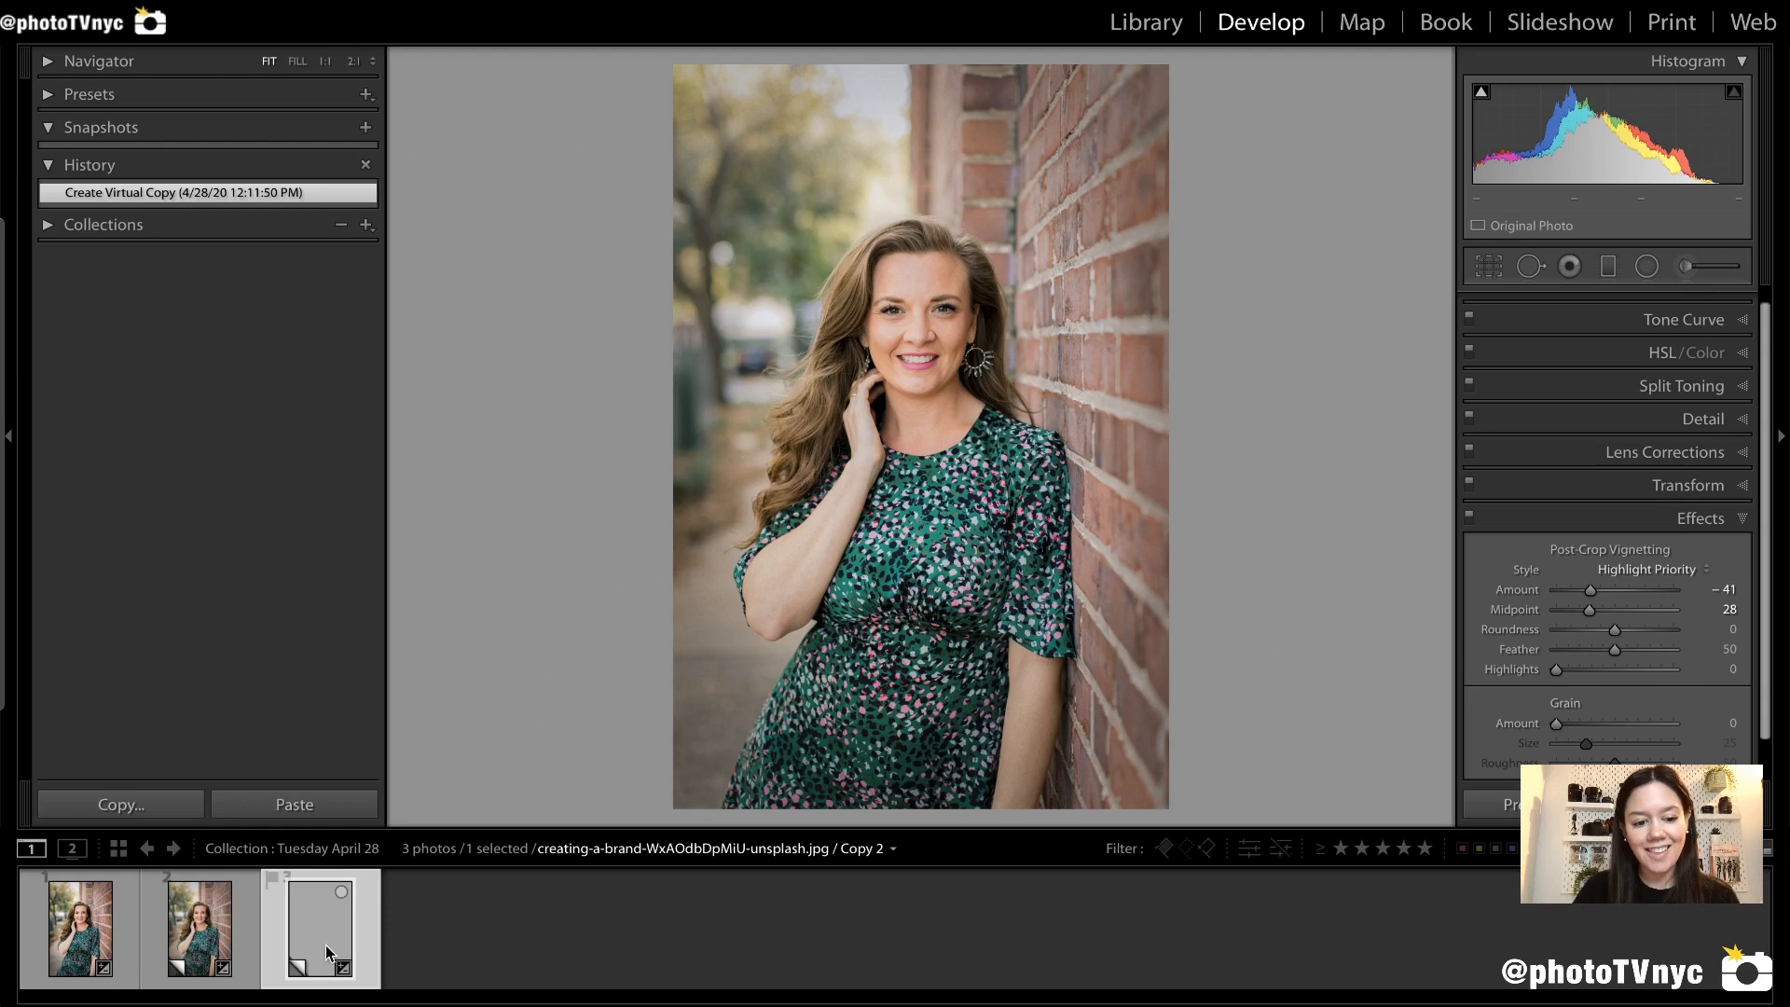
pyautogui.hotkey('ctrl', 'shift', 'r')
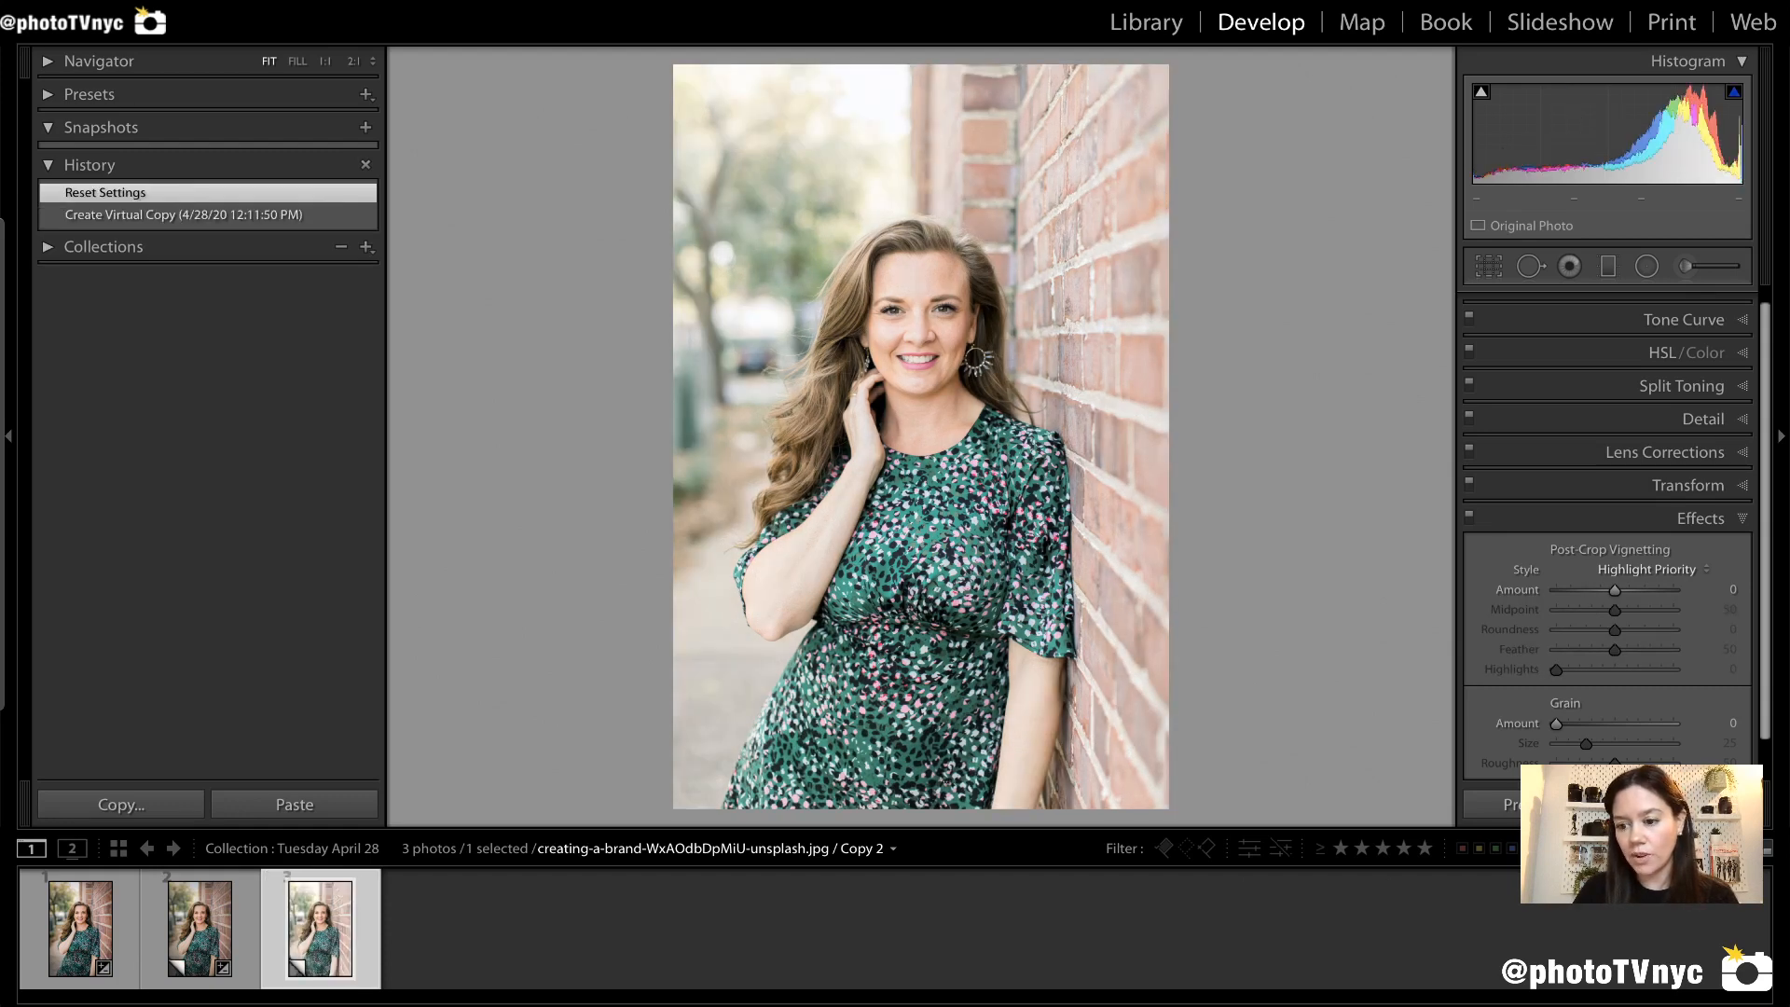
pyautogui.click(206, 939)
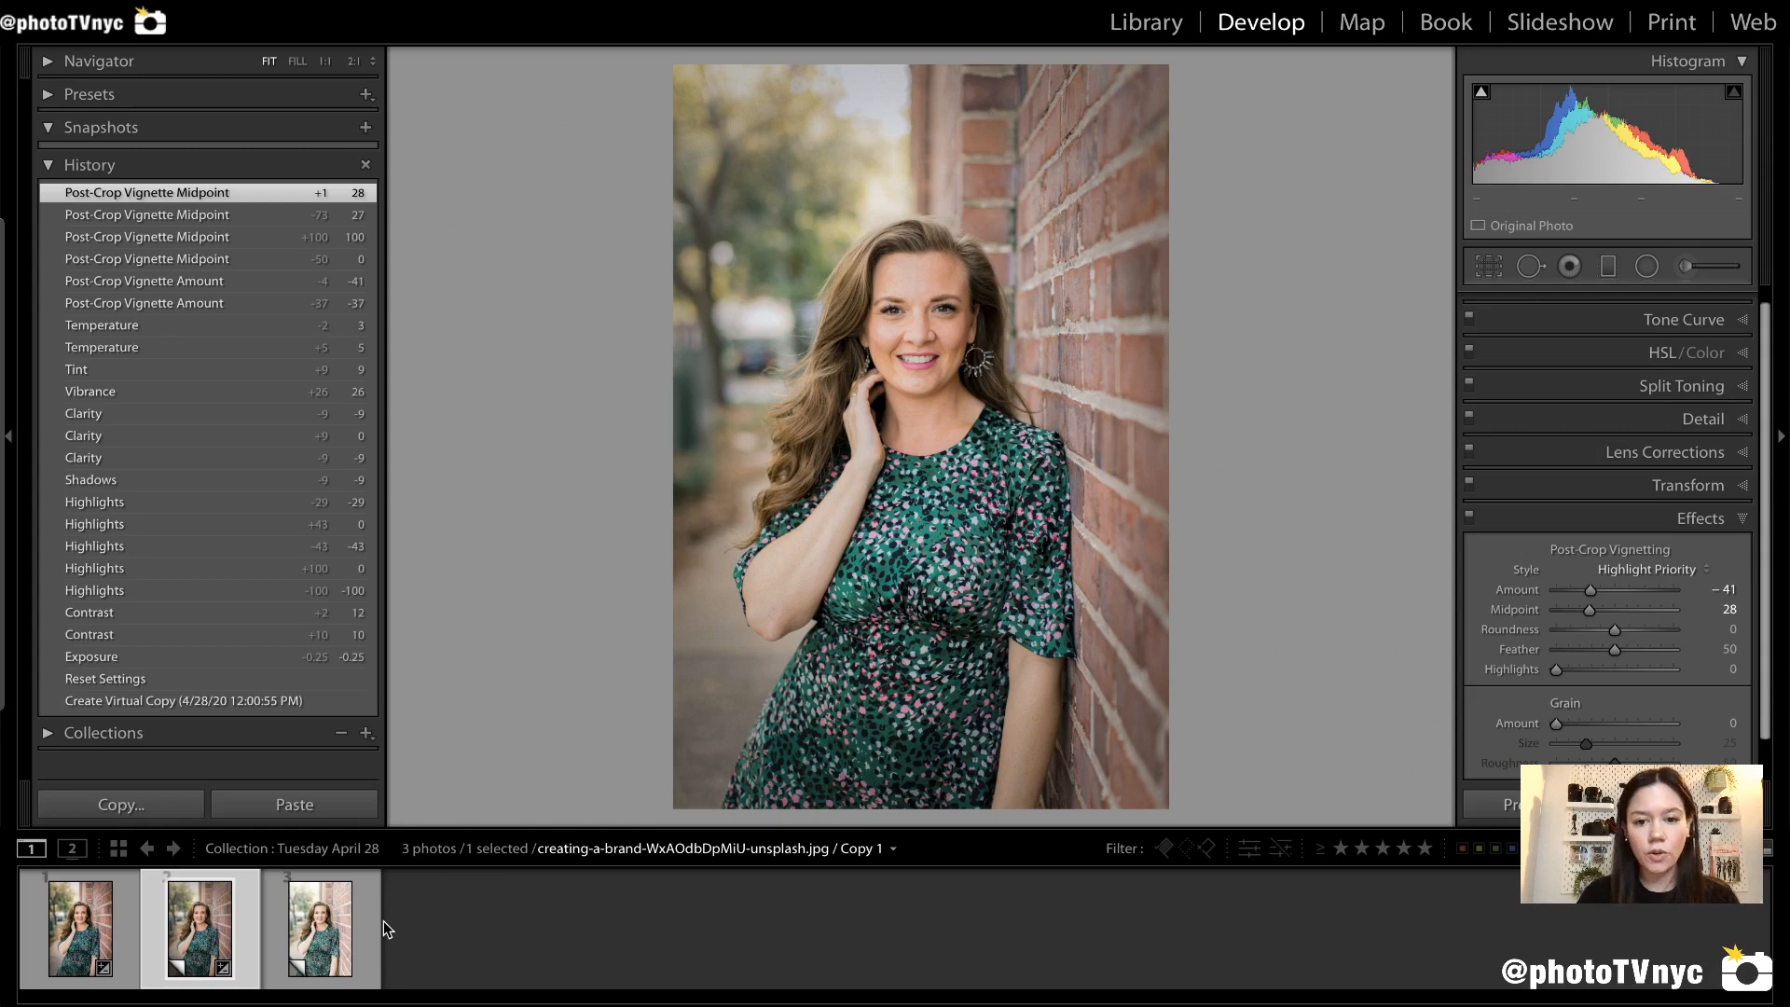
pyautogui.click(317, 933)
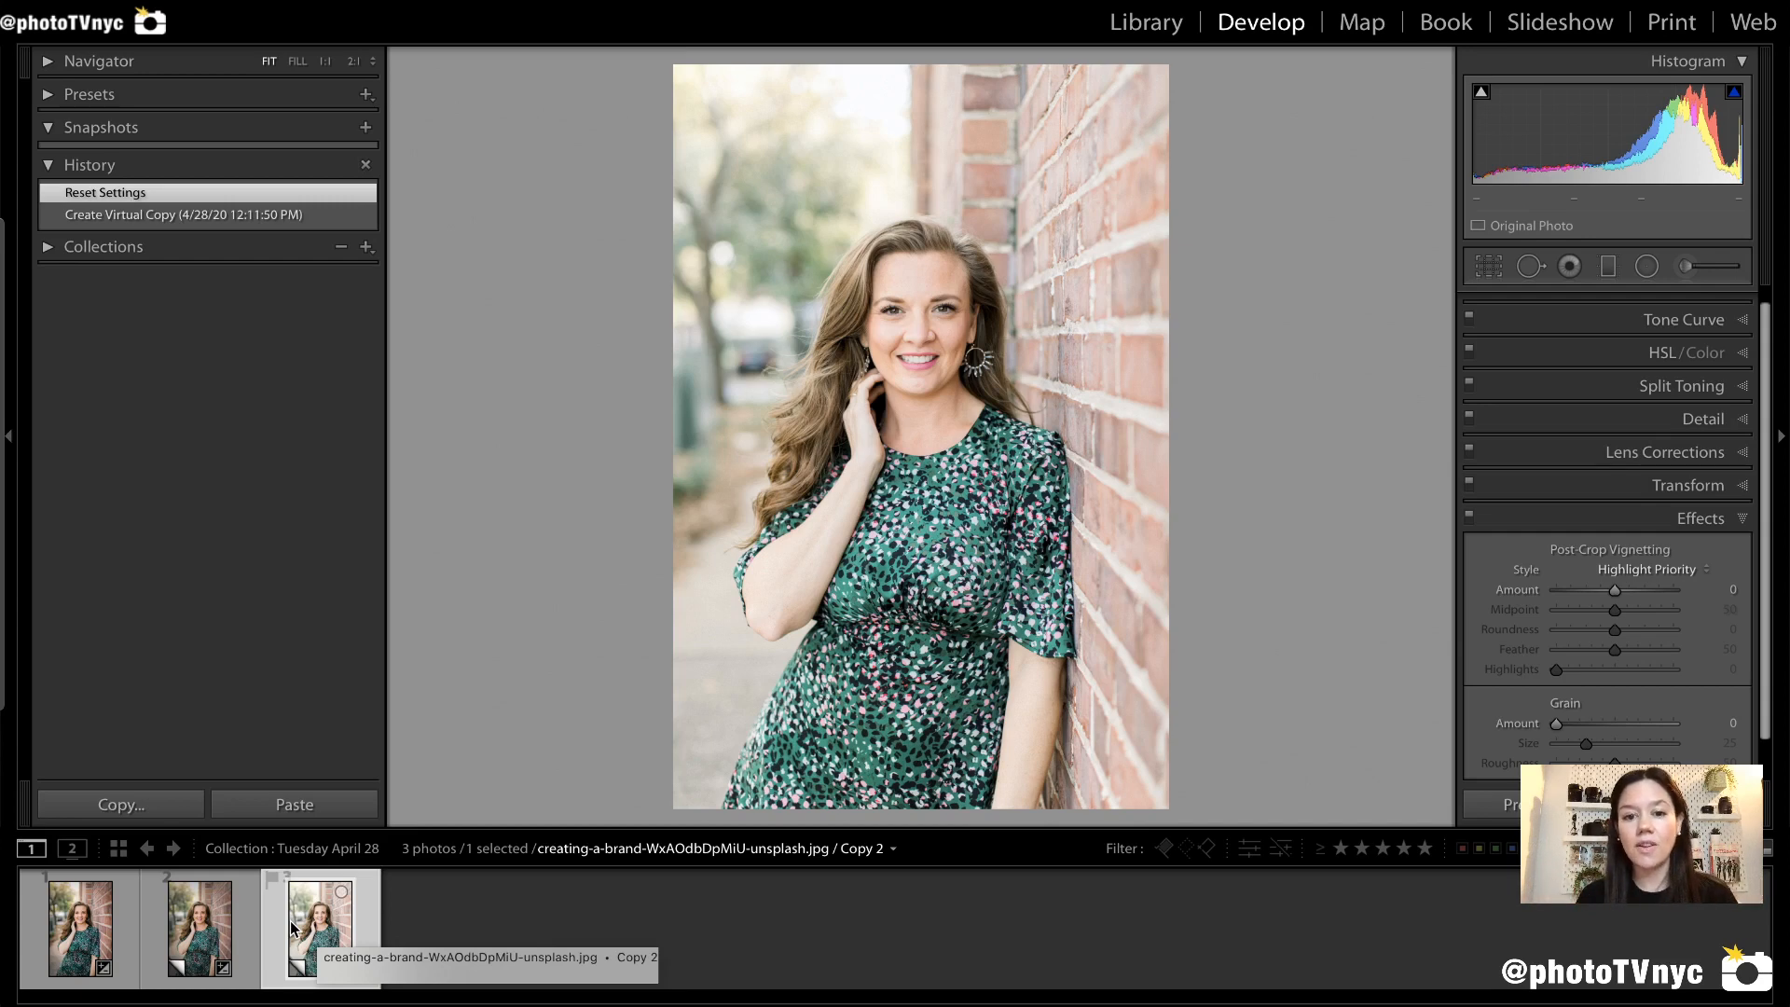
pyautogui.click(203, 928)
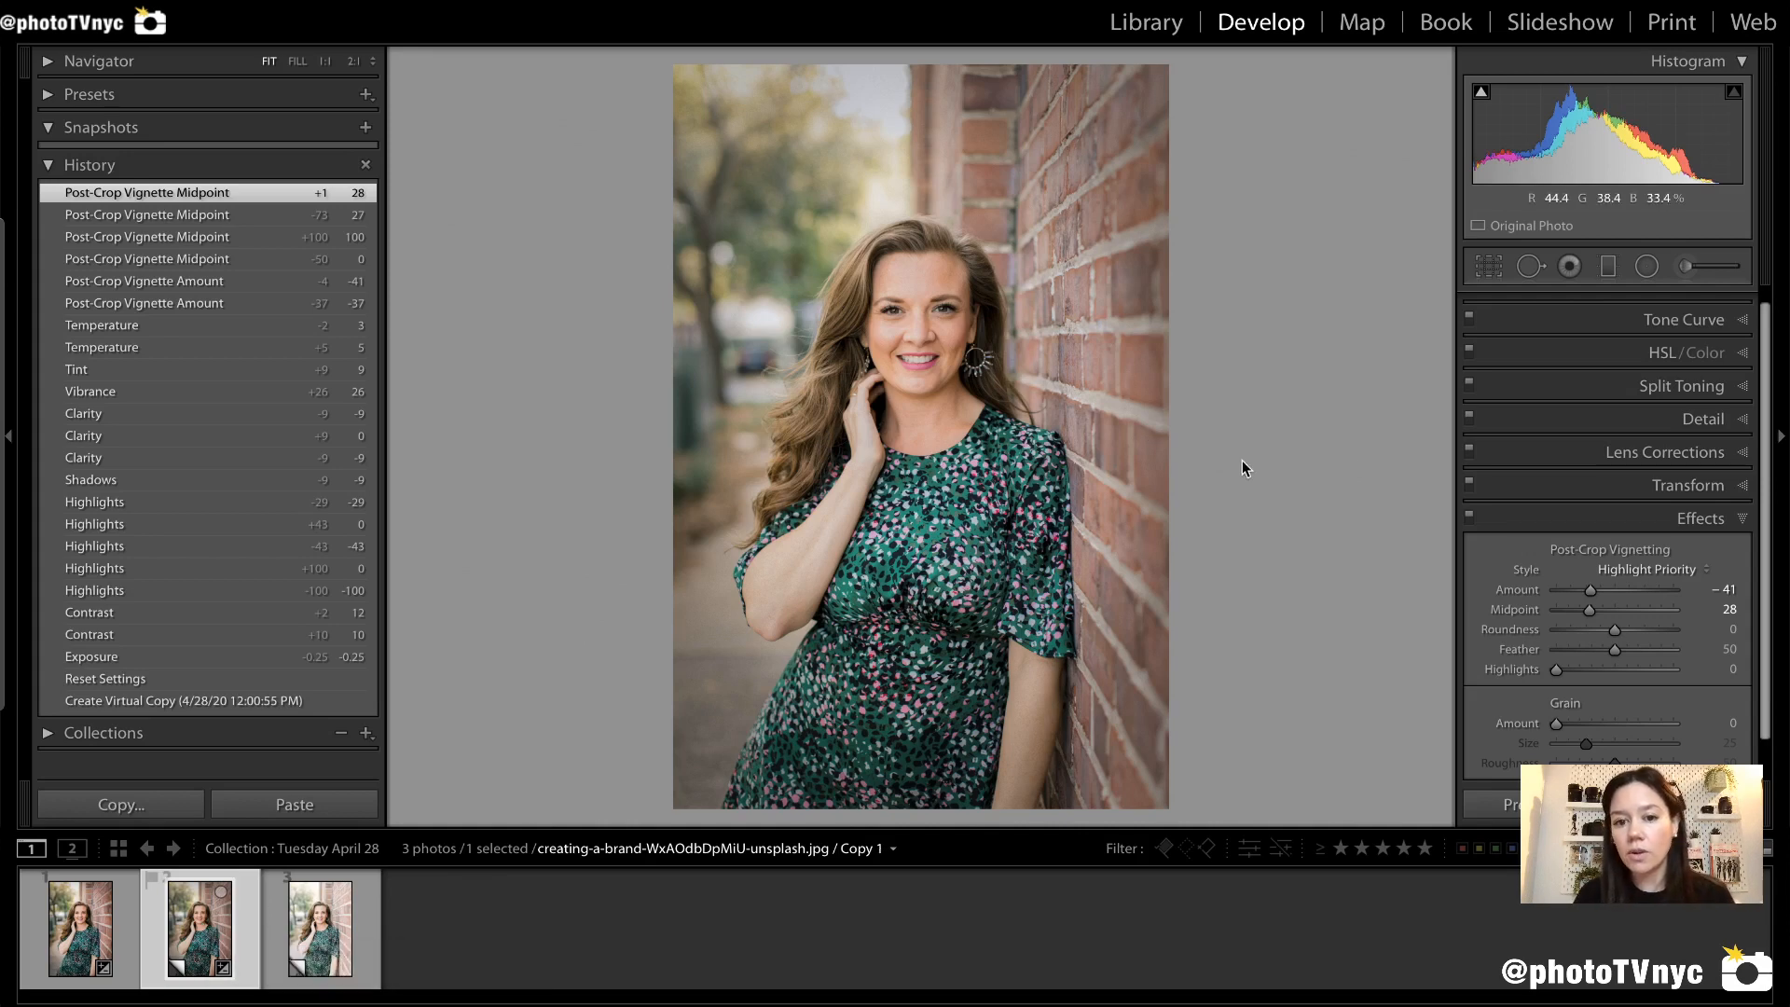
# Start the Graduated Filter with its effect sliders reset and Dehaze at 20.
pyautogui.click(1699, 518)
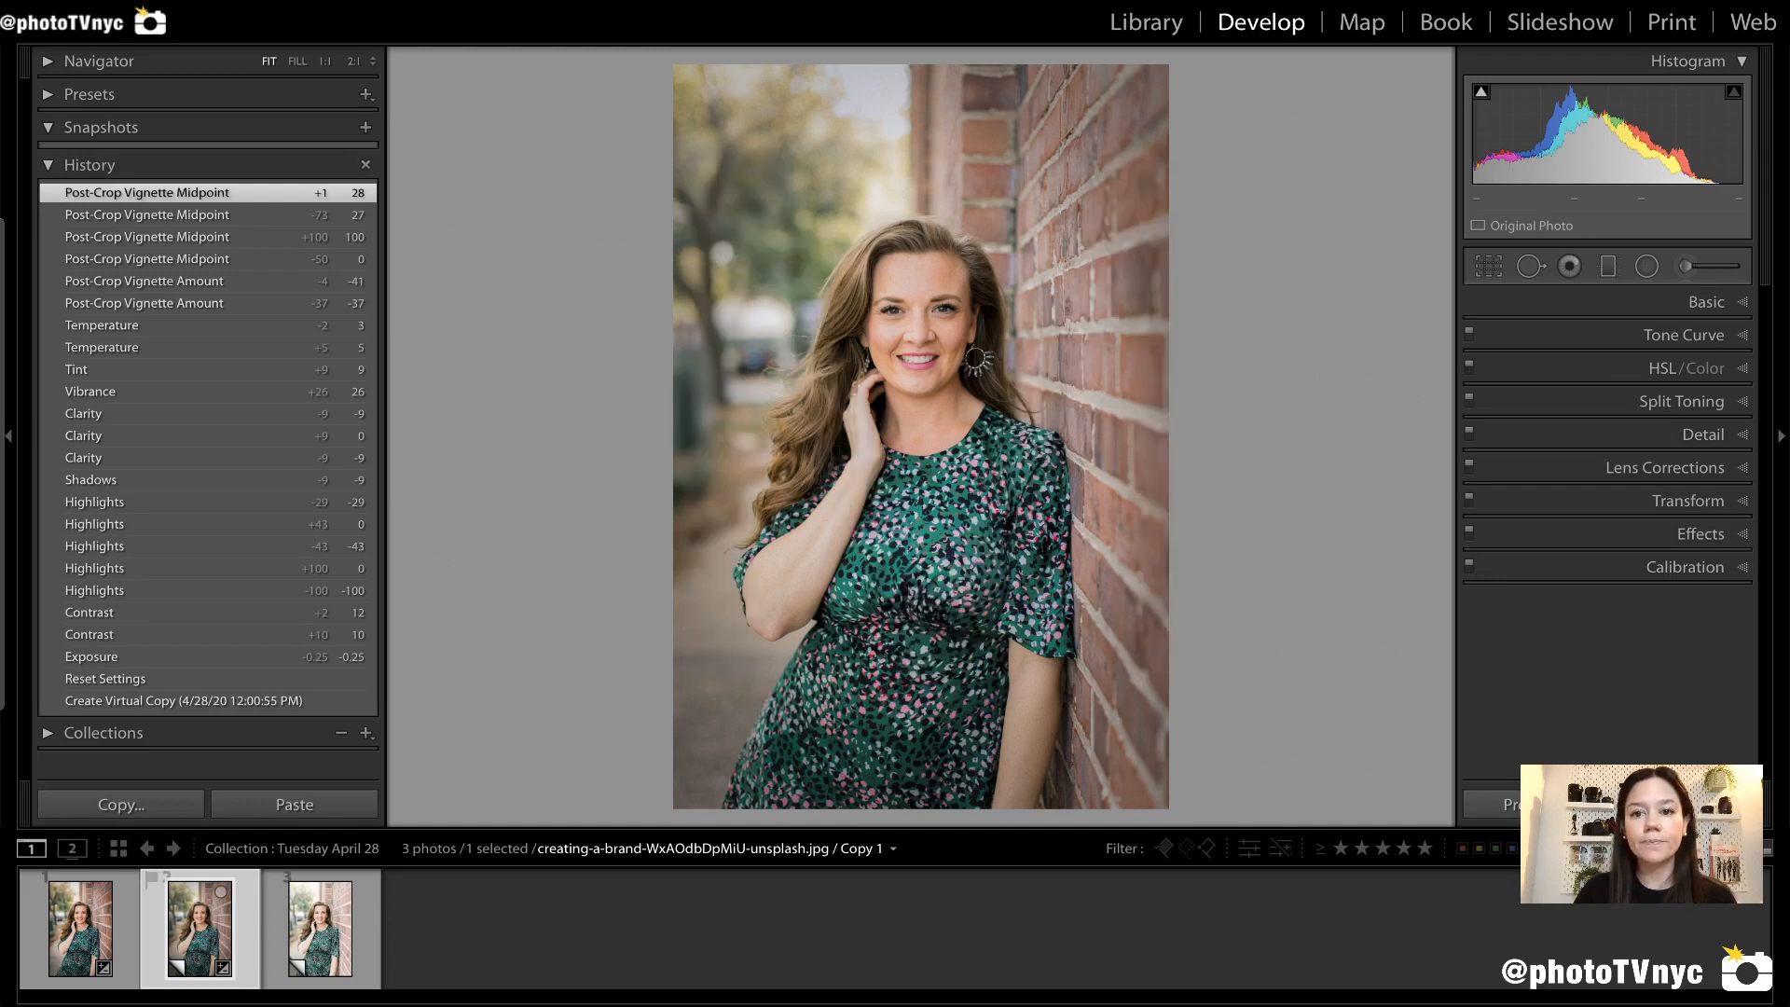
pyautogui.press('m')
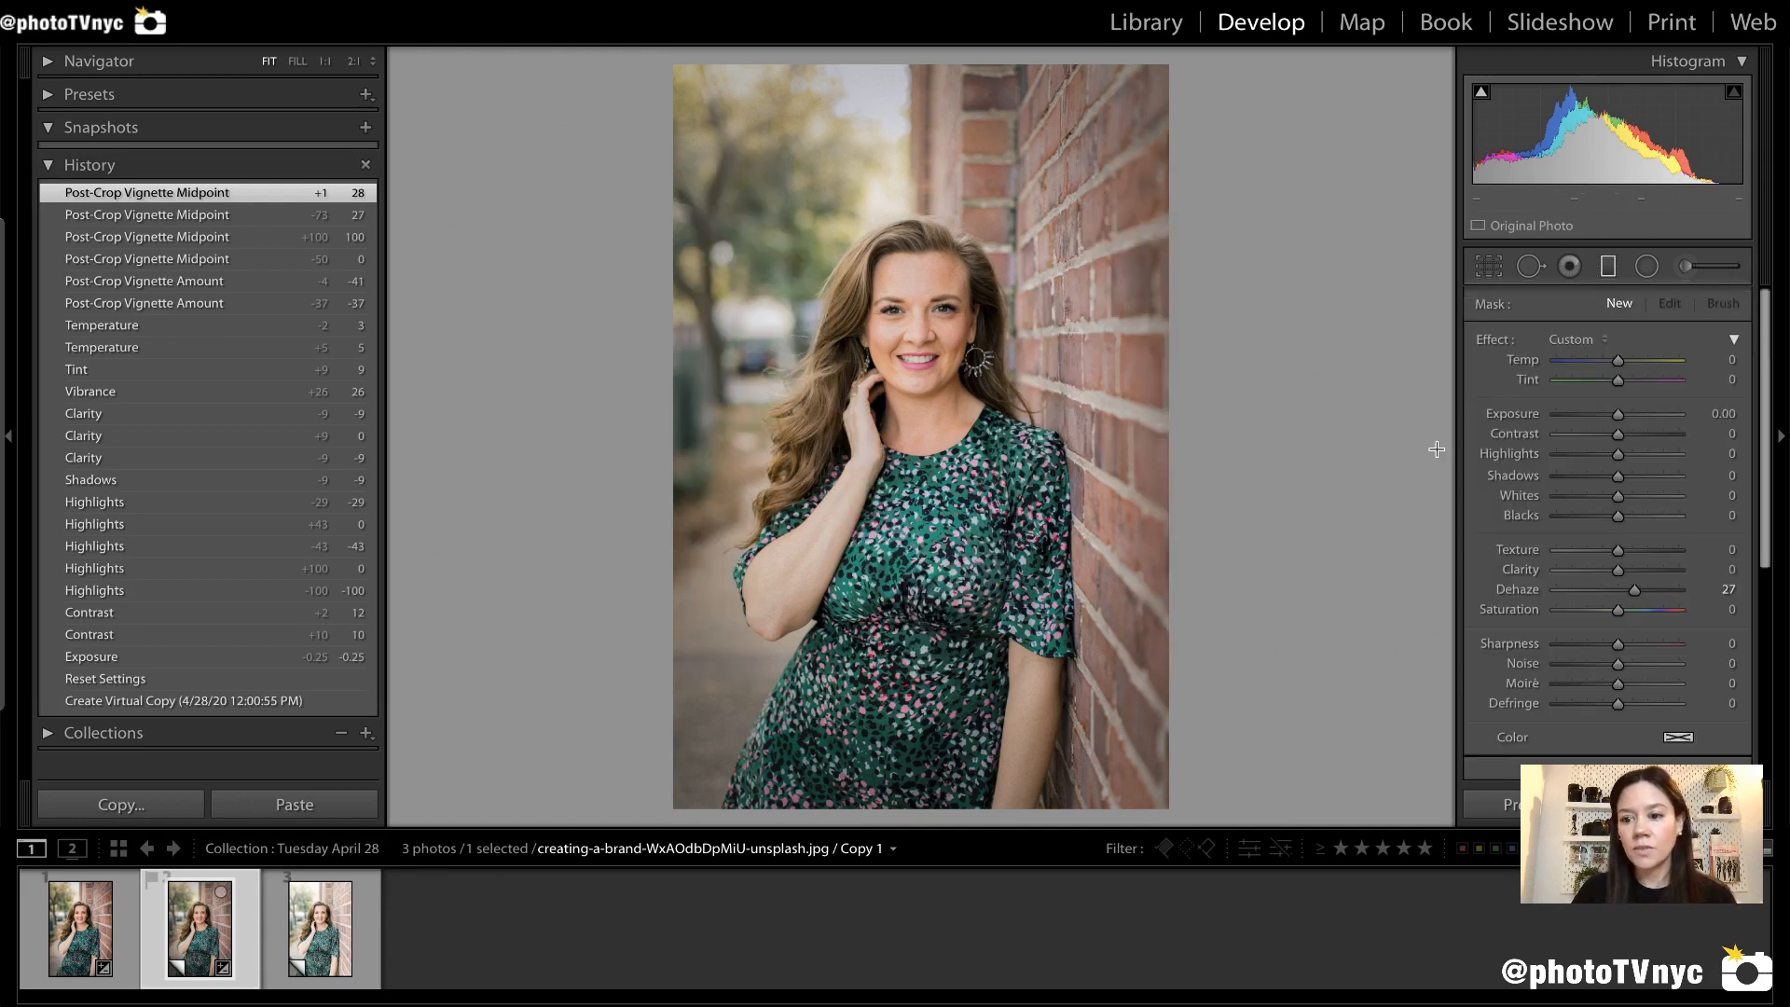
pyautogui.doubleClick(1497, 341)
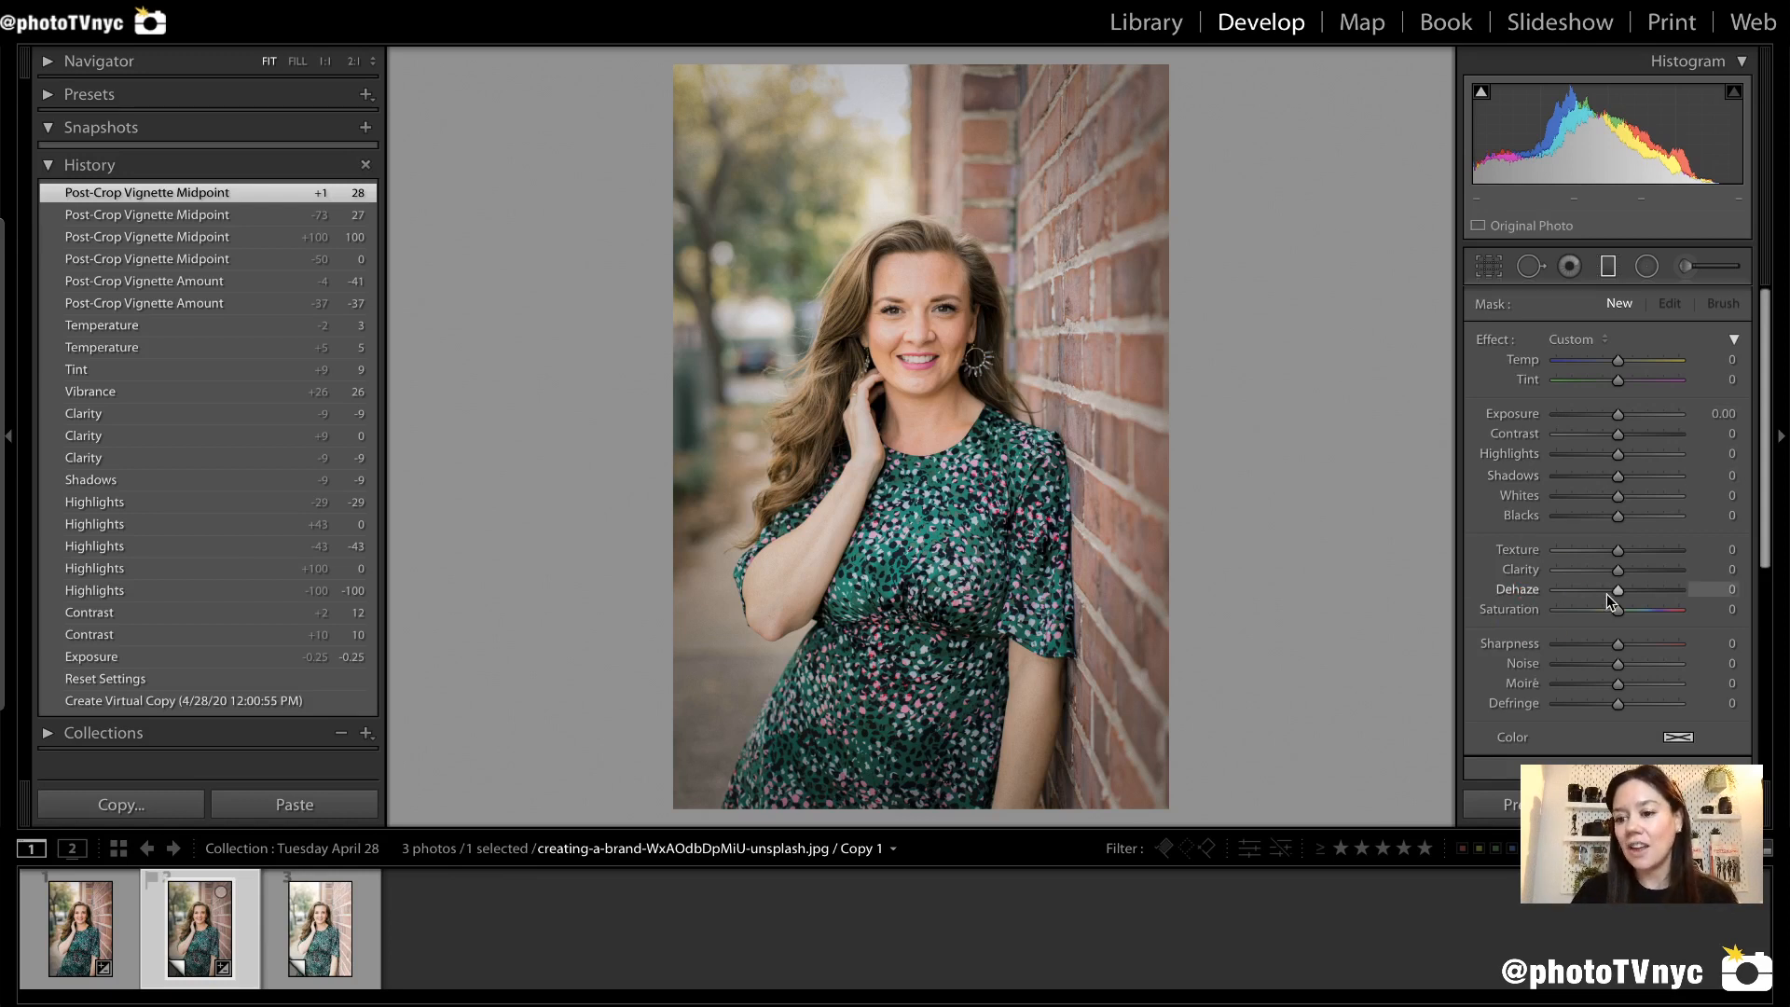
pyautogui.moveTo(1619, 592); pyautogui.dragTo(1631, 596)
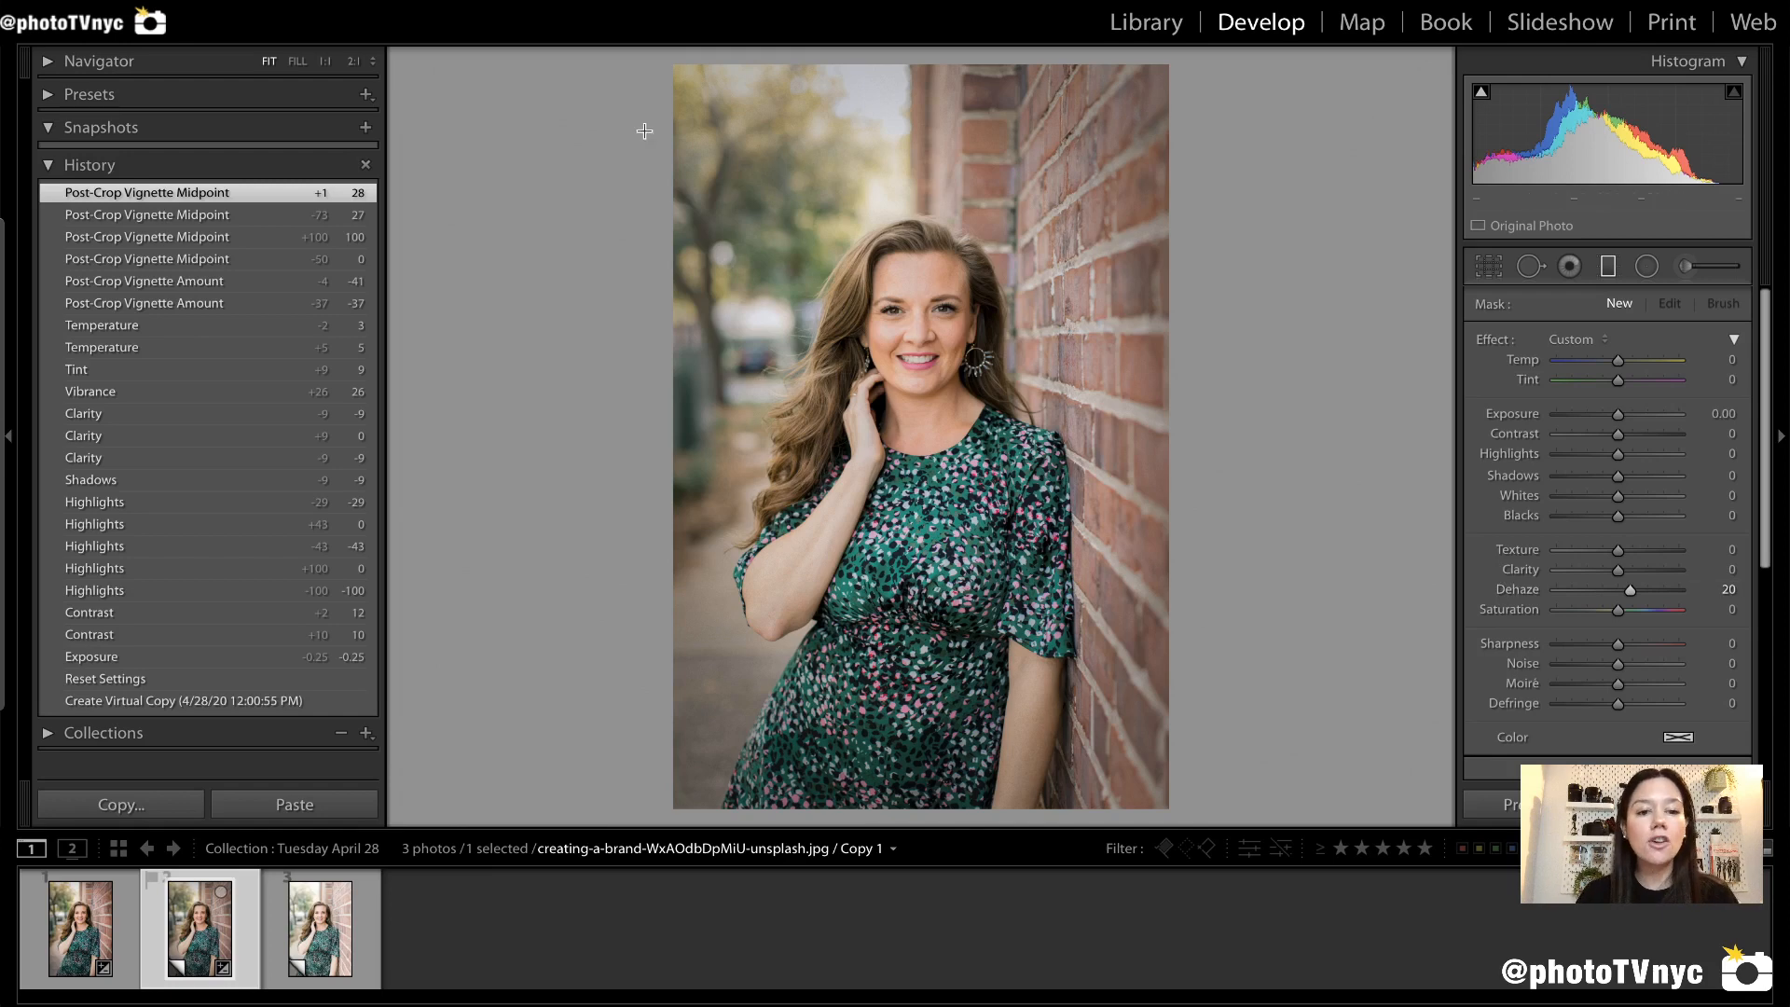
pyautogui.moveTo(753, 152); pyautogui.dragTo(1071, 623)
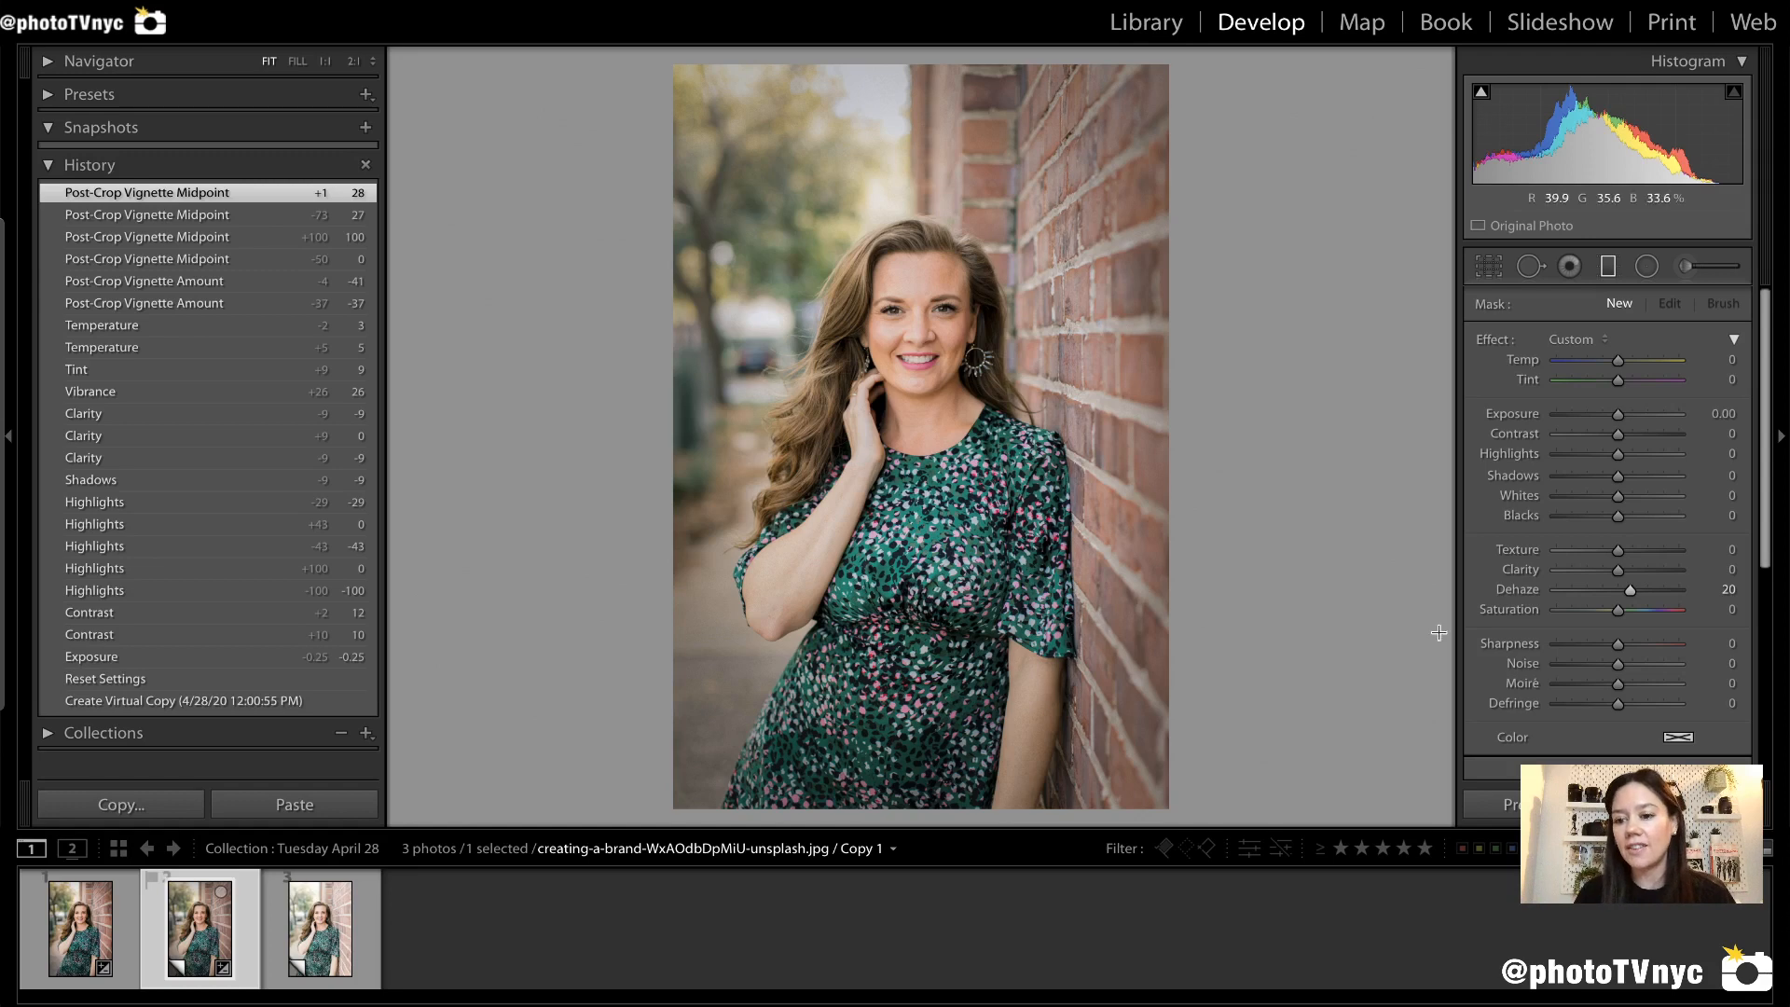
pyautogui.click(1607, 269)
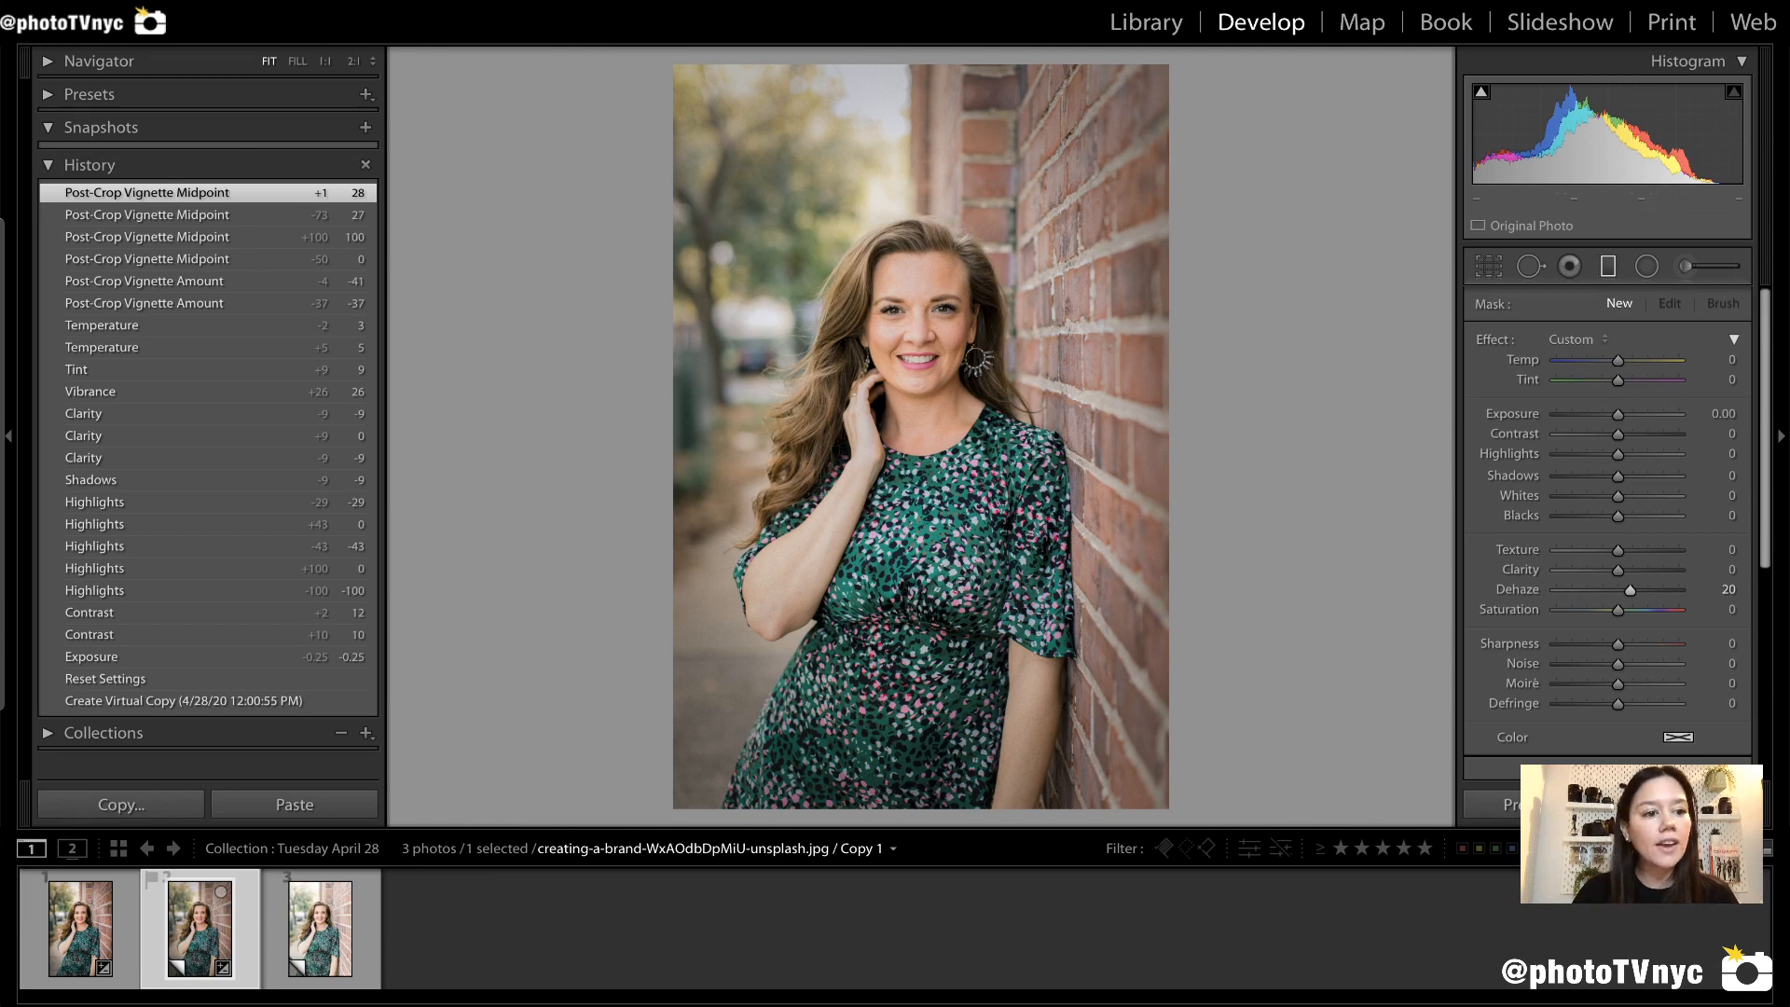
pyautogui.moveTo(1010, 319)
pyautogui.mouseDown()
pyautogui.moveTo(1246, 76)
pyautogui.moveTo(1184, 47)
pyautogui.mouseUp()
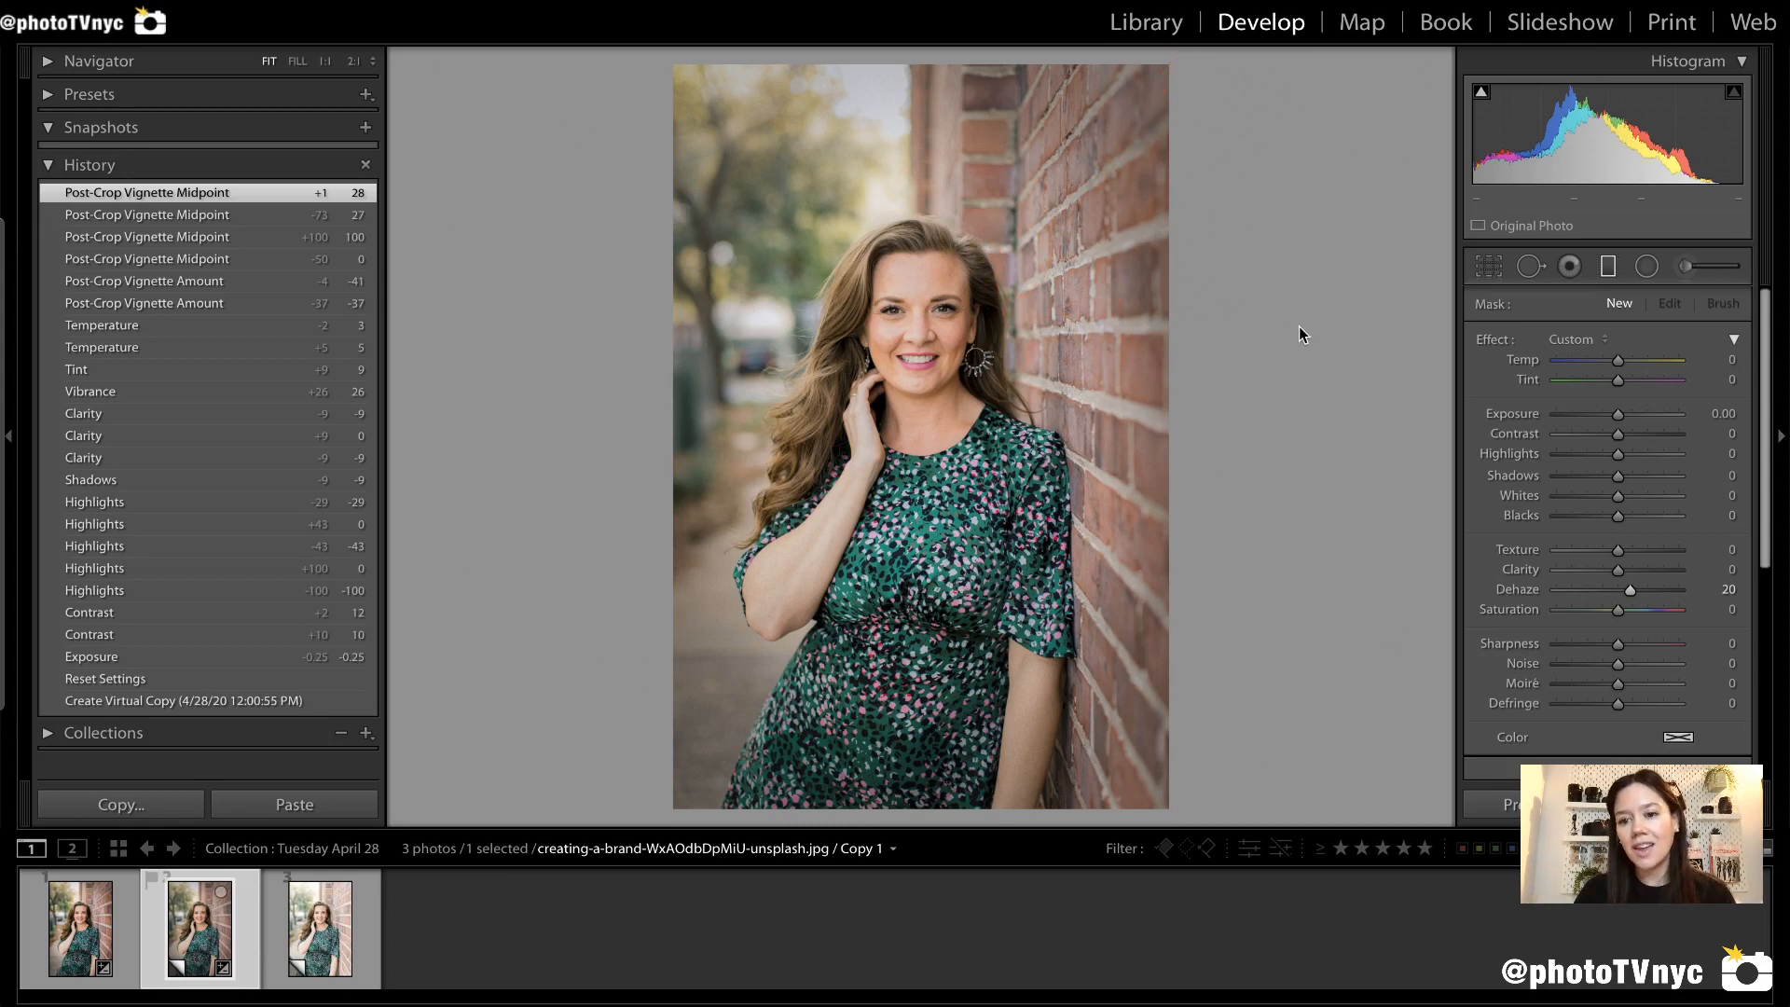
# Place a diagonal graduated filter over the upper part of the brick wall, adjusting its range and angle to follow the wall.
pyautogui.moveTo(1159, 178); pyautogui.dragTo(972, 269)
pyautogui.moveTo(1148, 159); pyautogui.dragTo(1109, 176)
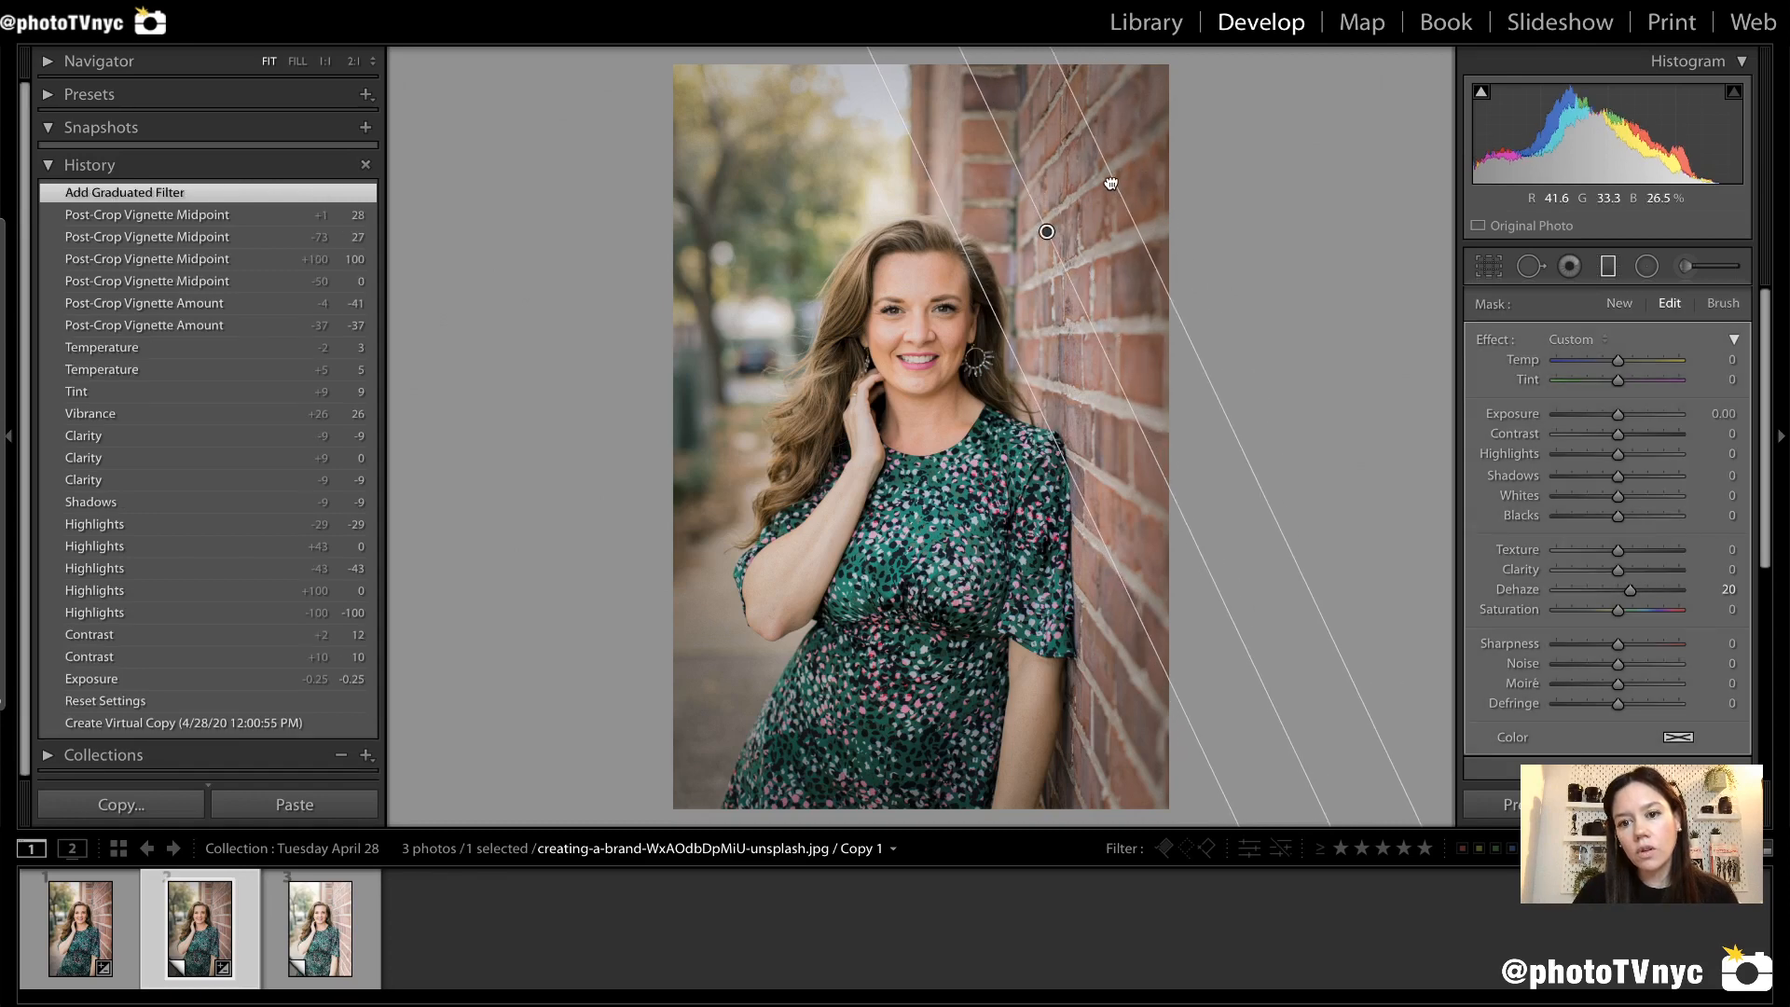
pyautogui.moveTo(1219, 578); pyautogui.dragTo(1254, 571)
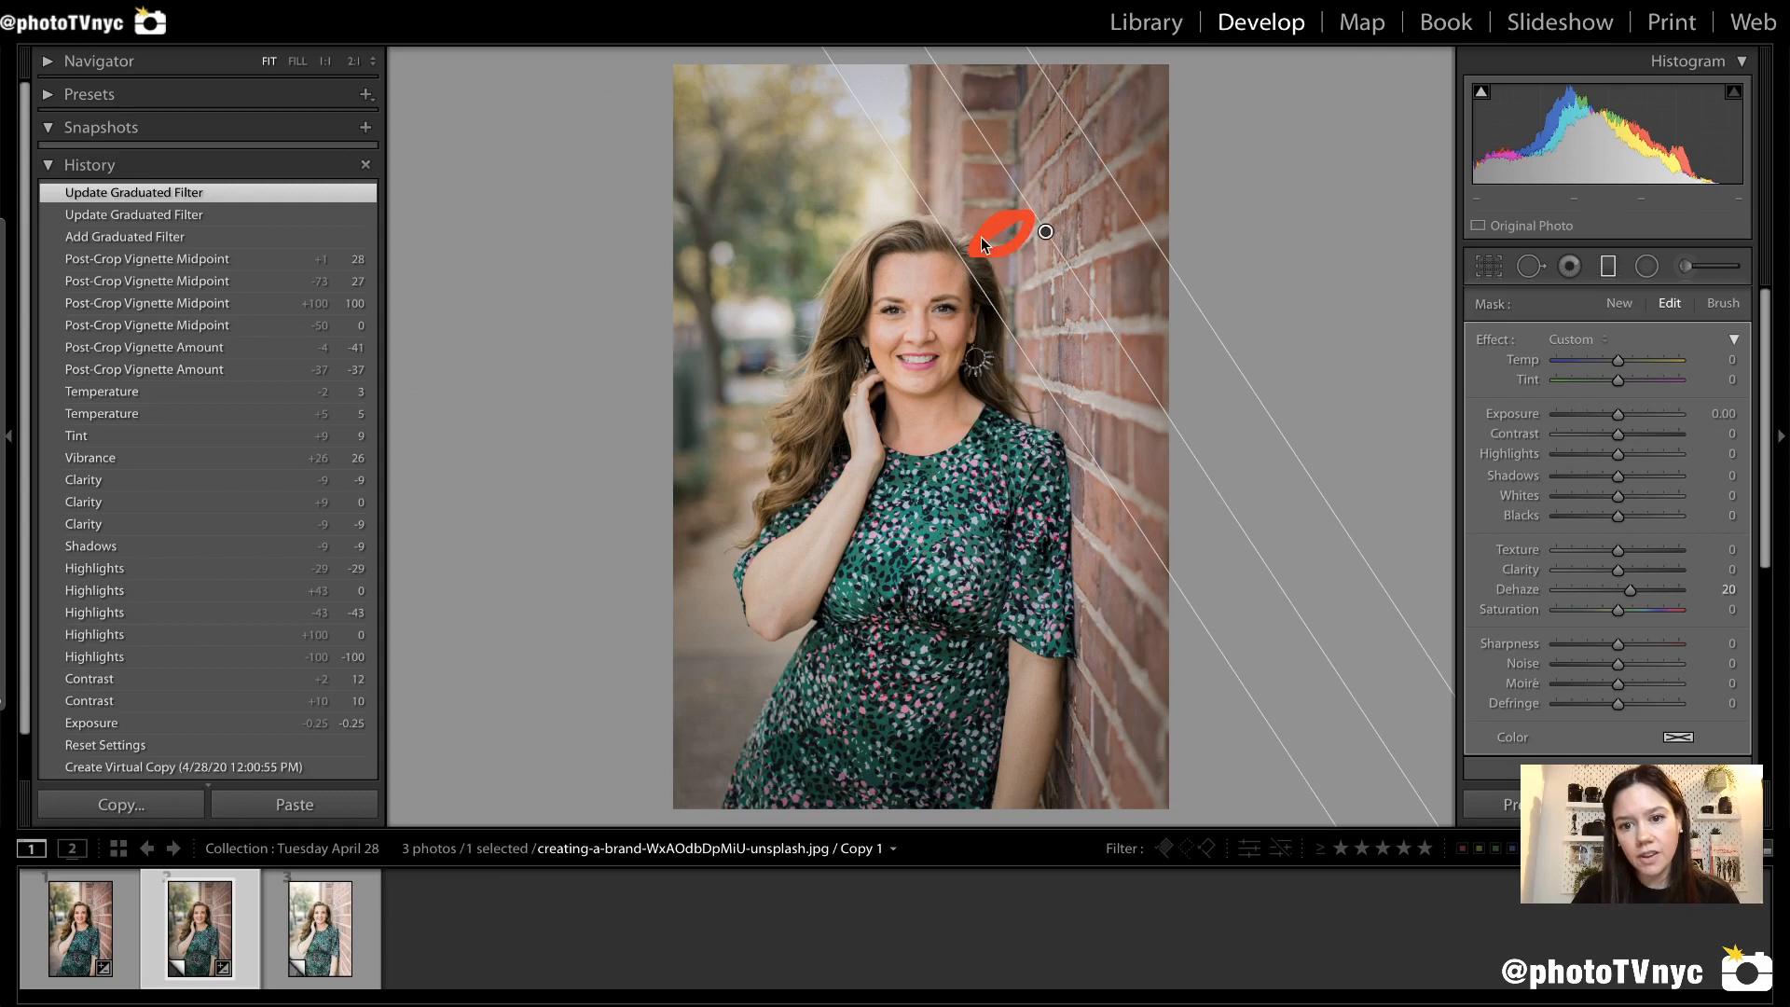
pyautogui.moveTo(1097, 177); pyautogui.dragTo(1053, 205)
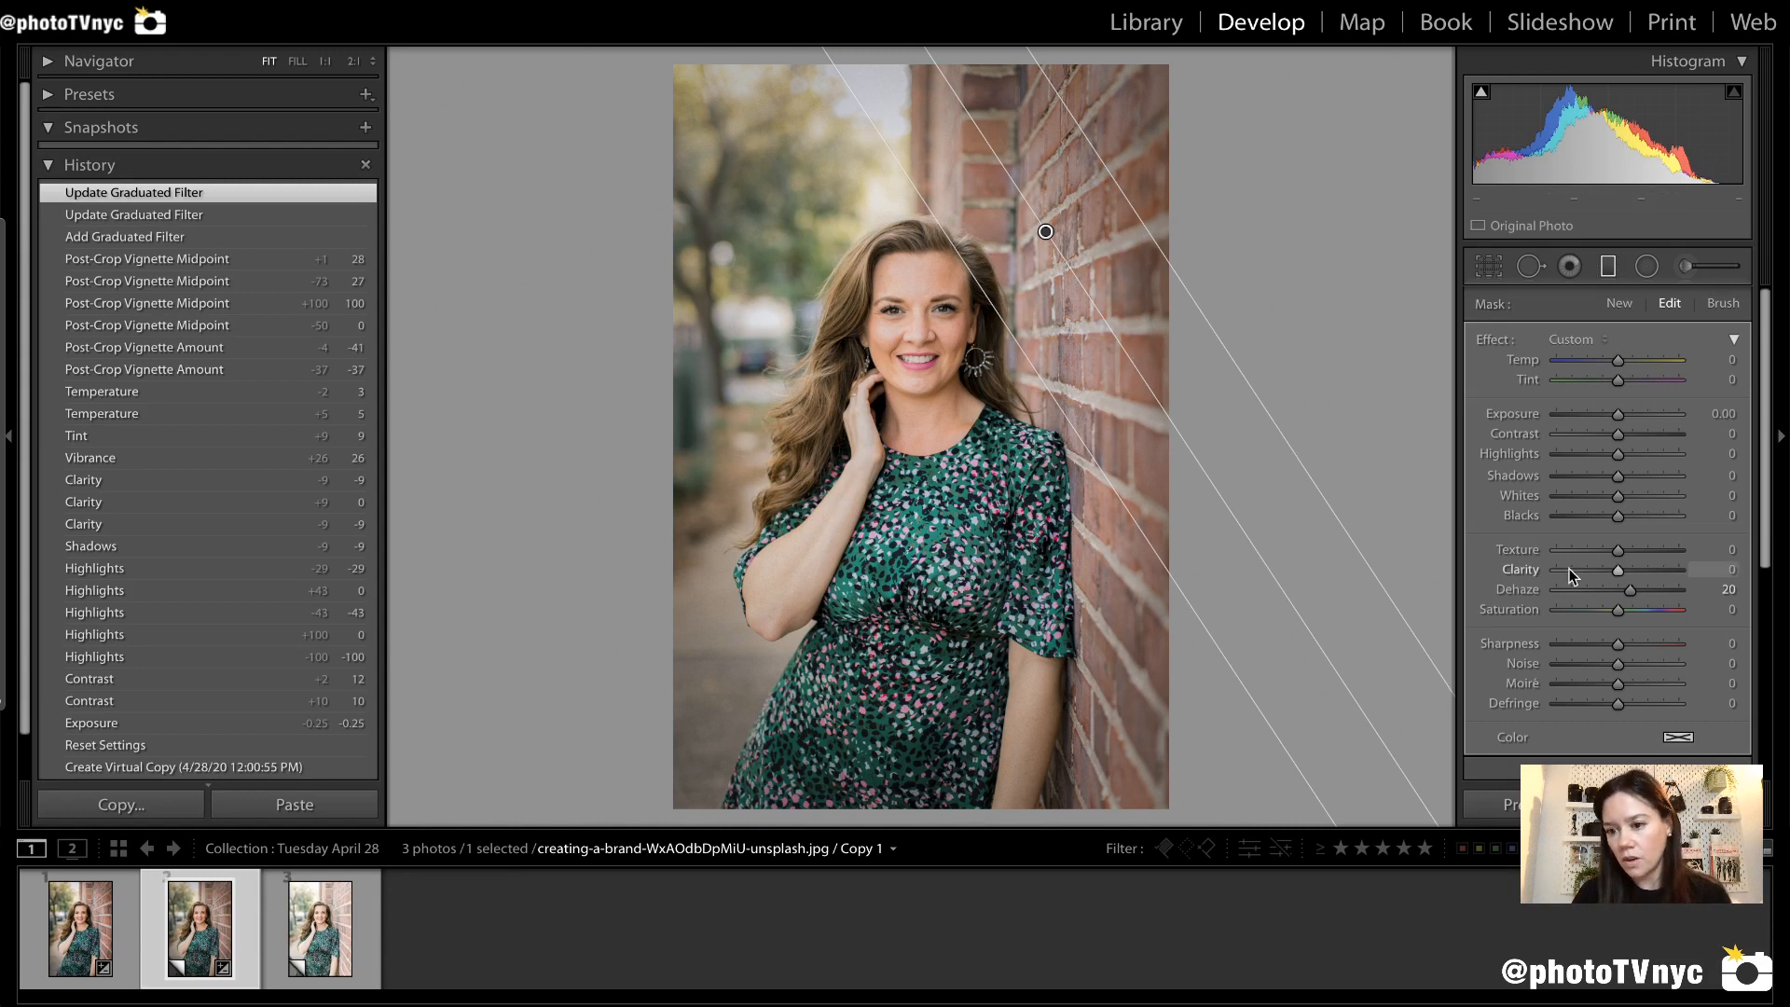
pyautogui.moveTo(1339, 643); pyautogui.dragTo(1301, 676)
# Set the filter's Dehaze to 39 and add a second, narrow graduated filter over the lower brick wall beside her arm.
pyautogui.doubleClick(1513, 585)
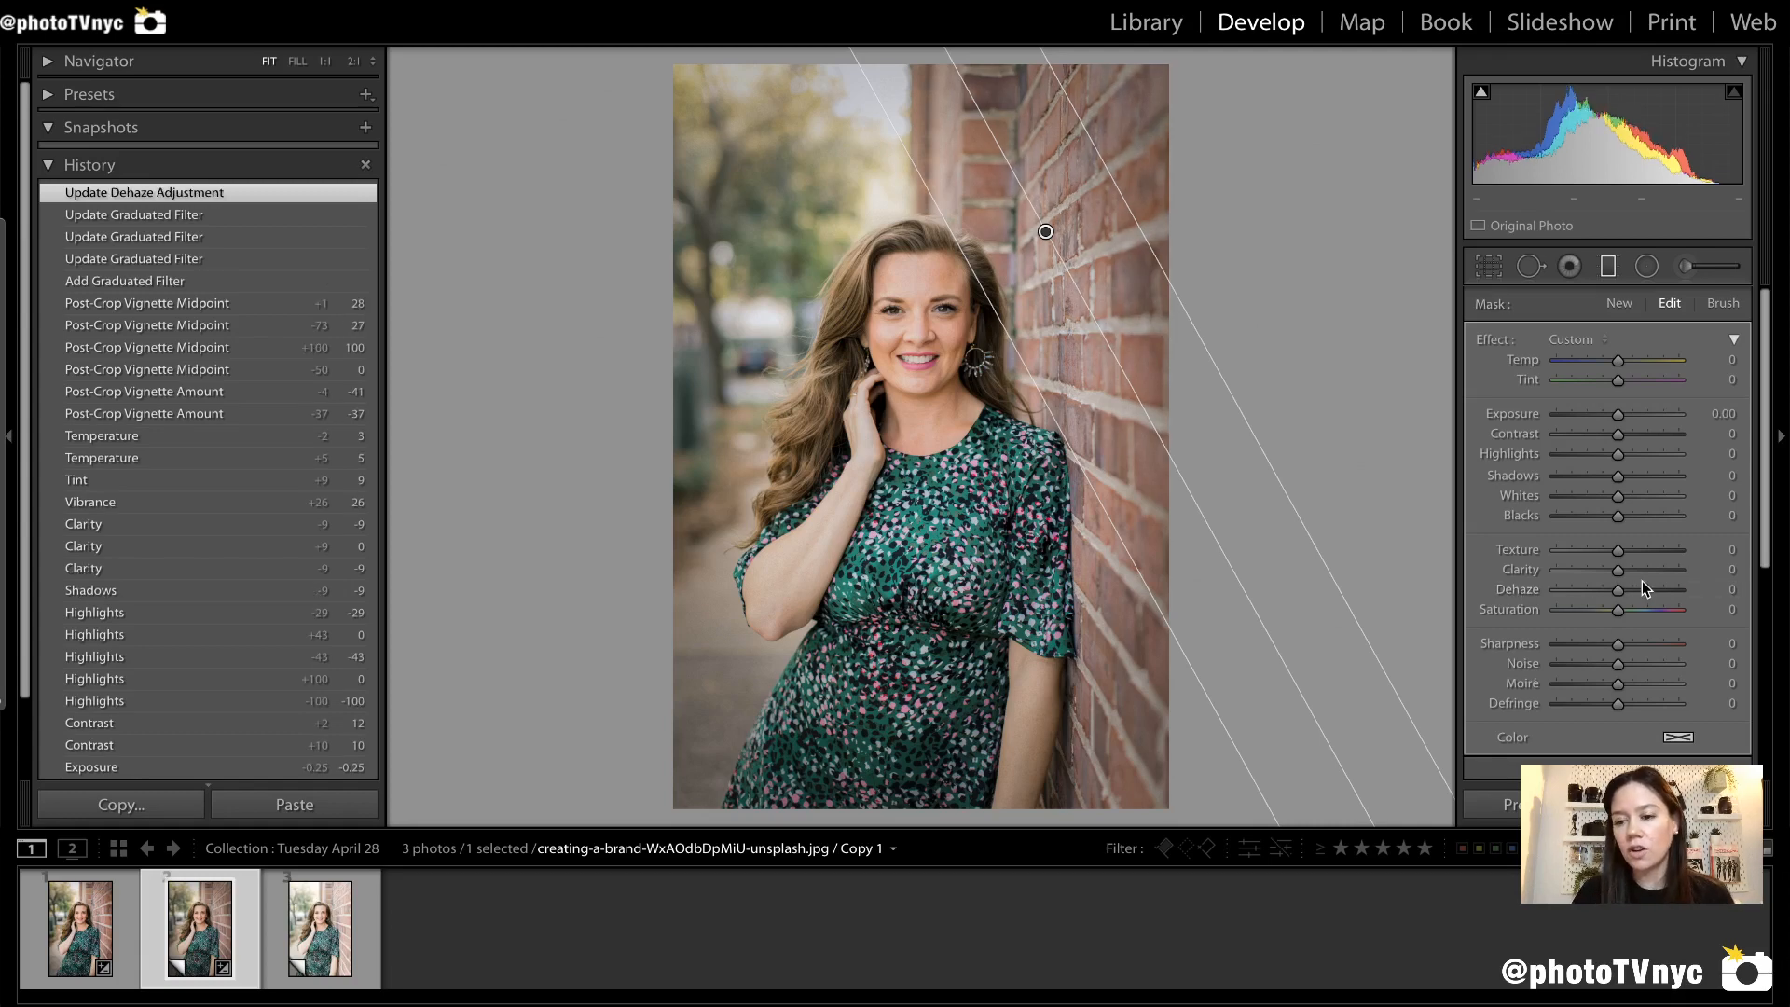
pyautogui.moveTo(1625, 589); pyautogui.dragTo(1644, 594)
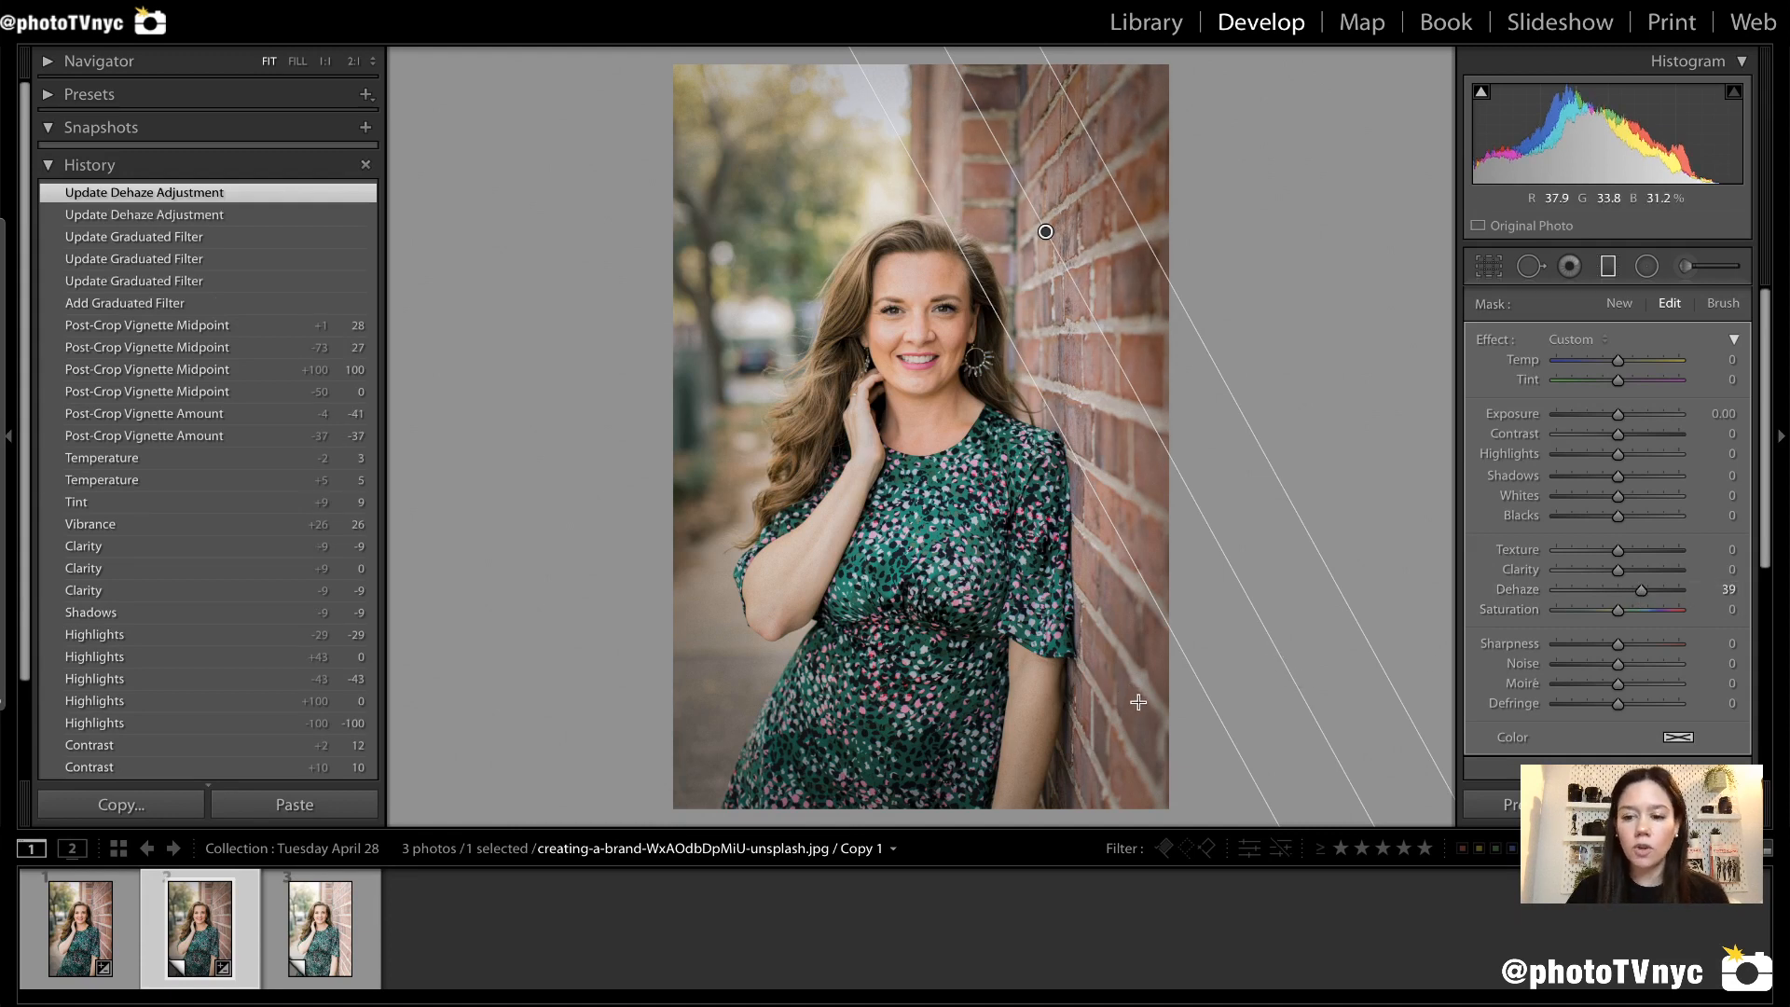
pyautogui.moveTo(1084, 690); pyautogui.dragTo(1048, 686)
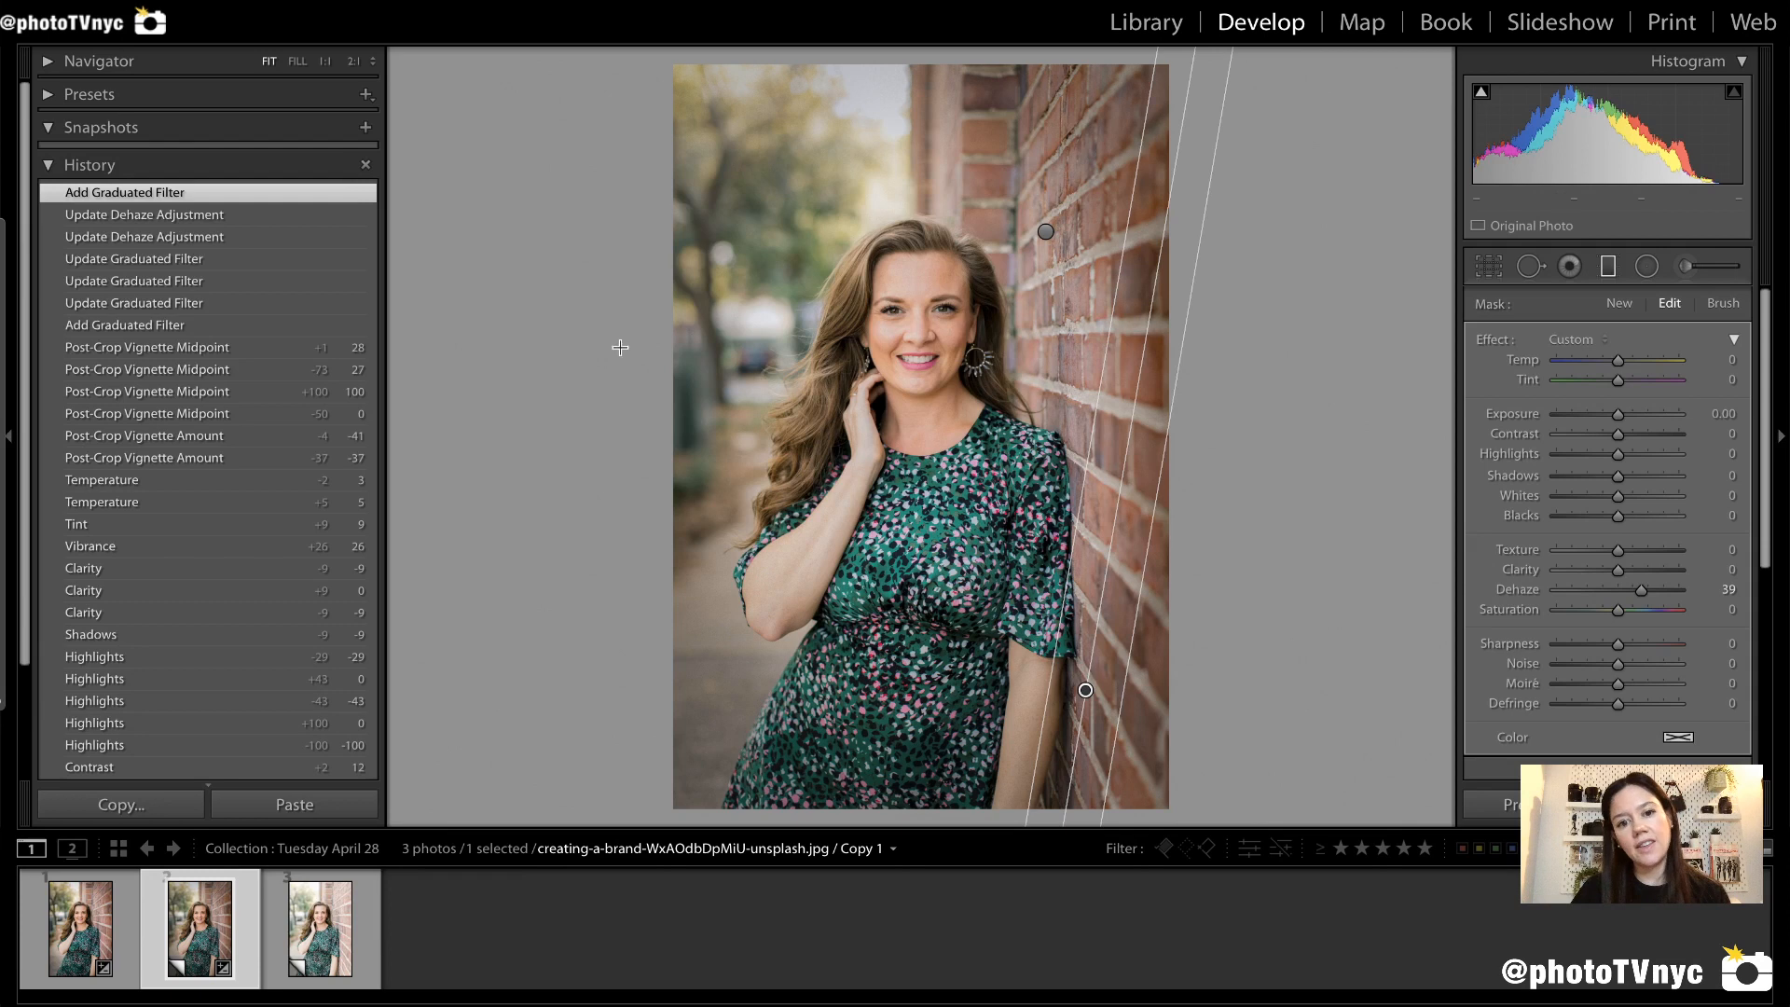
# Add a third graduated filter over the trees behind her, narrow its range, move it inward and rotate it steeper.
pyautogui.moveTo(599, 270); pyautogui.dragTo(791, 390)
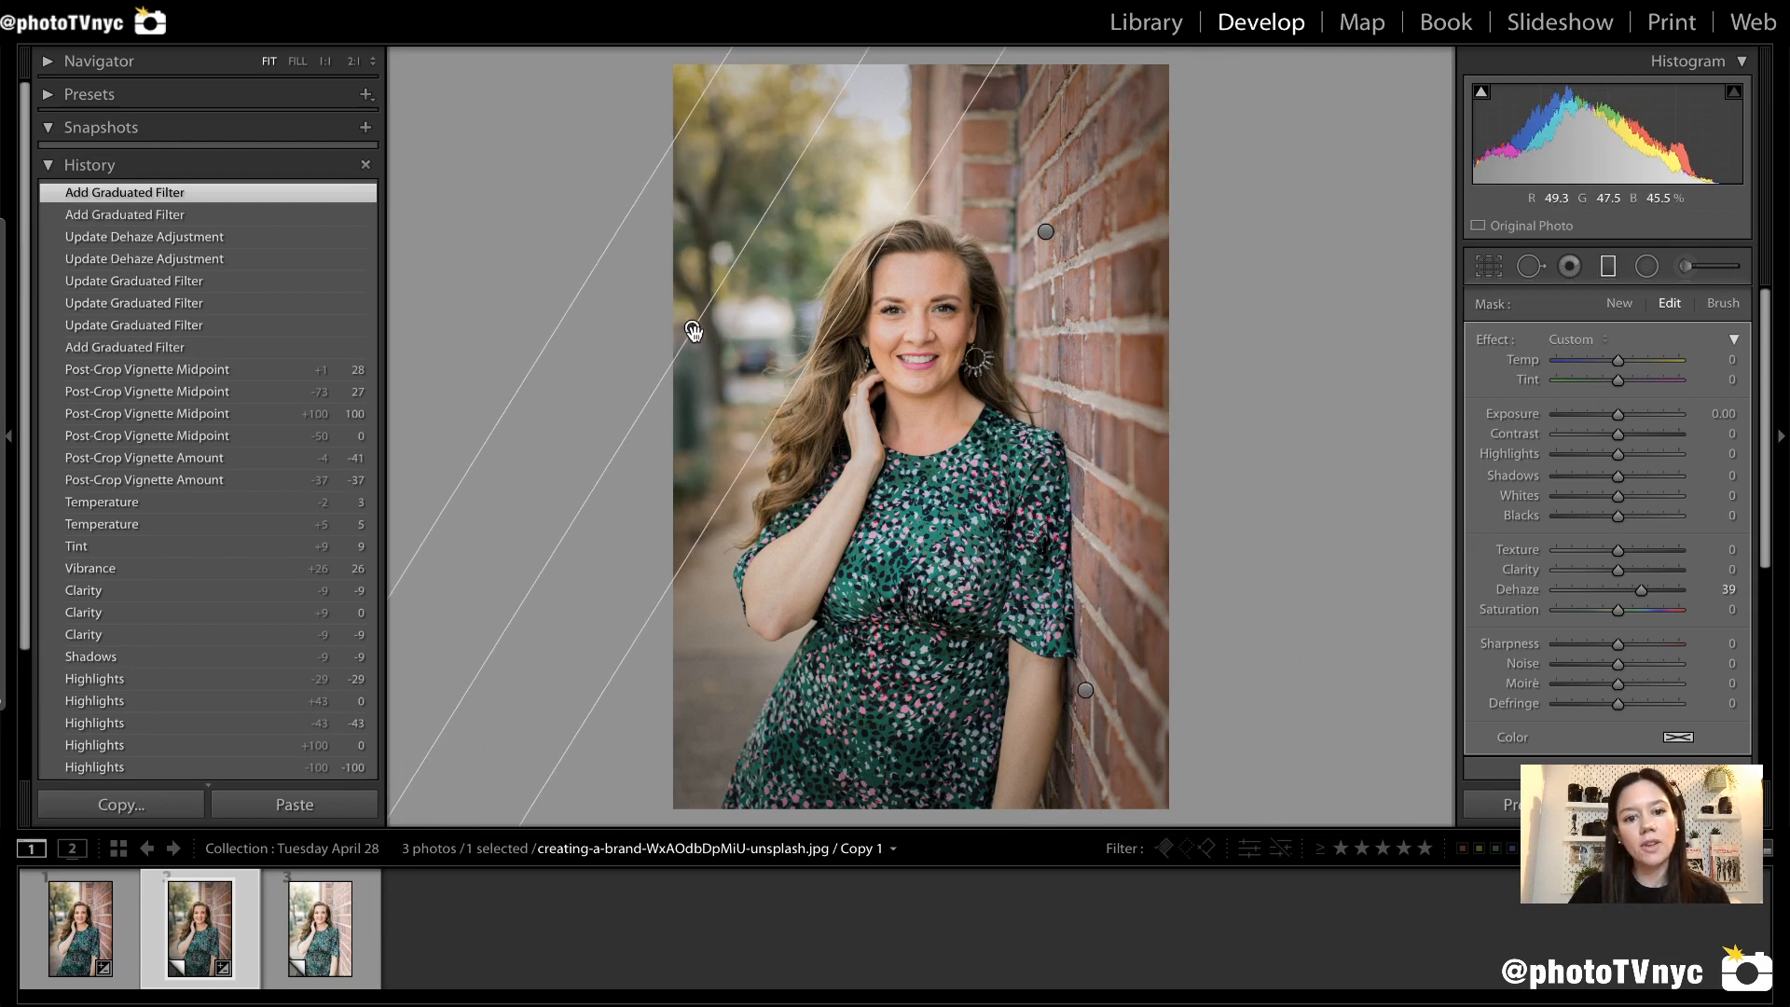
pyautogui.moveTo(926, 188); pyautogui.dragTo(844, 161)
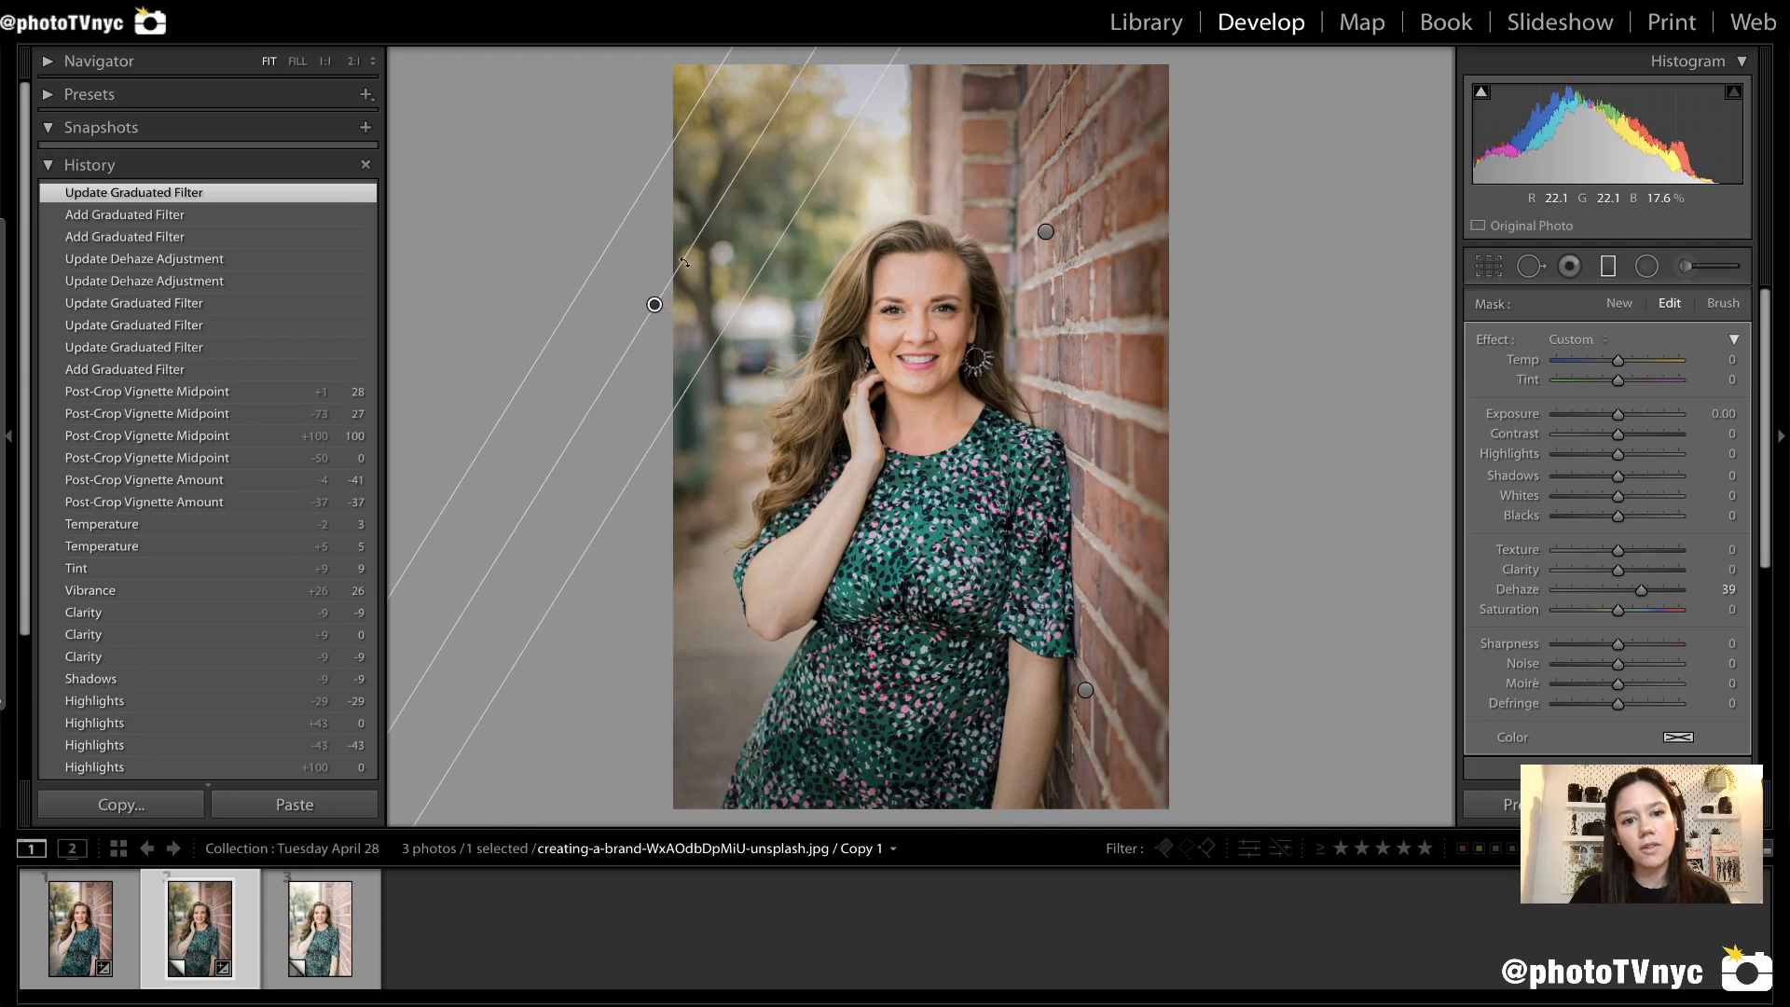
pyautogui.moveTo(656, 305); pyautogui.dragTo(731, 314)
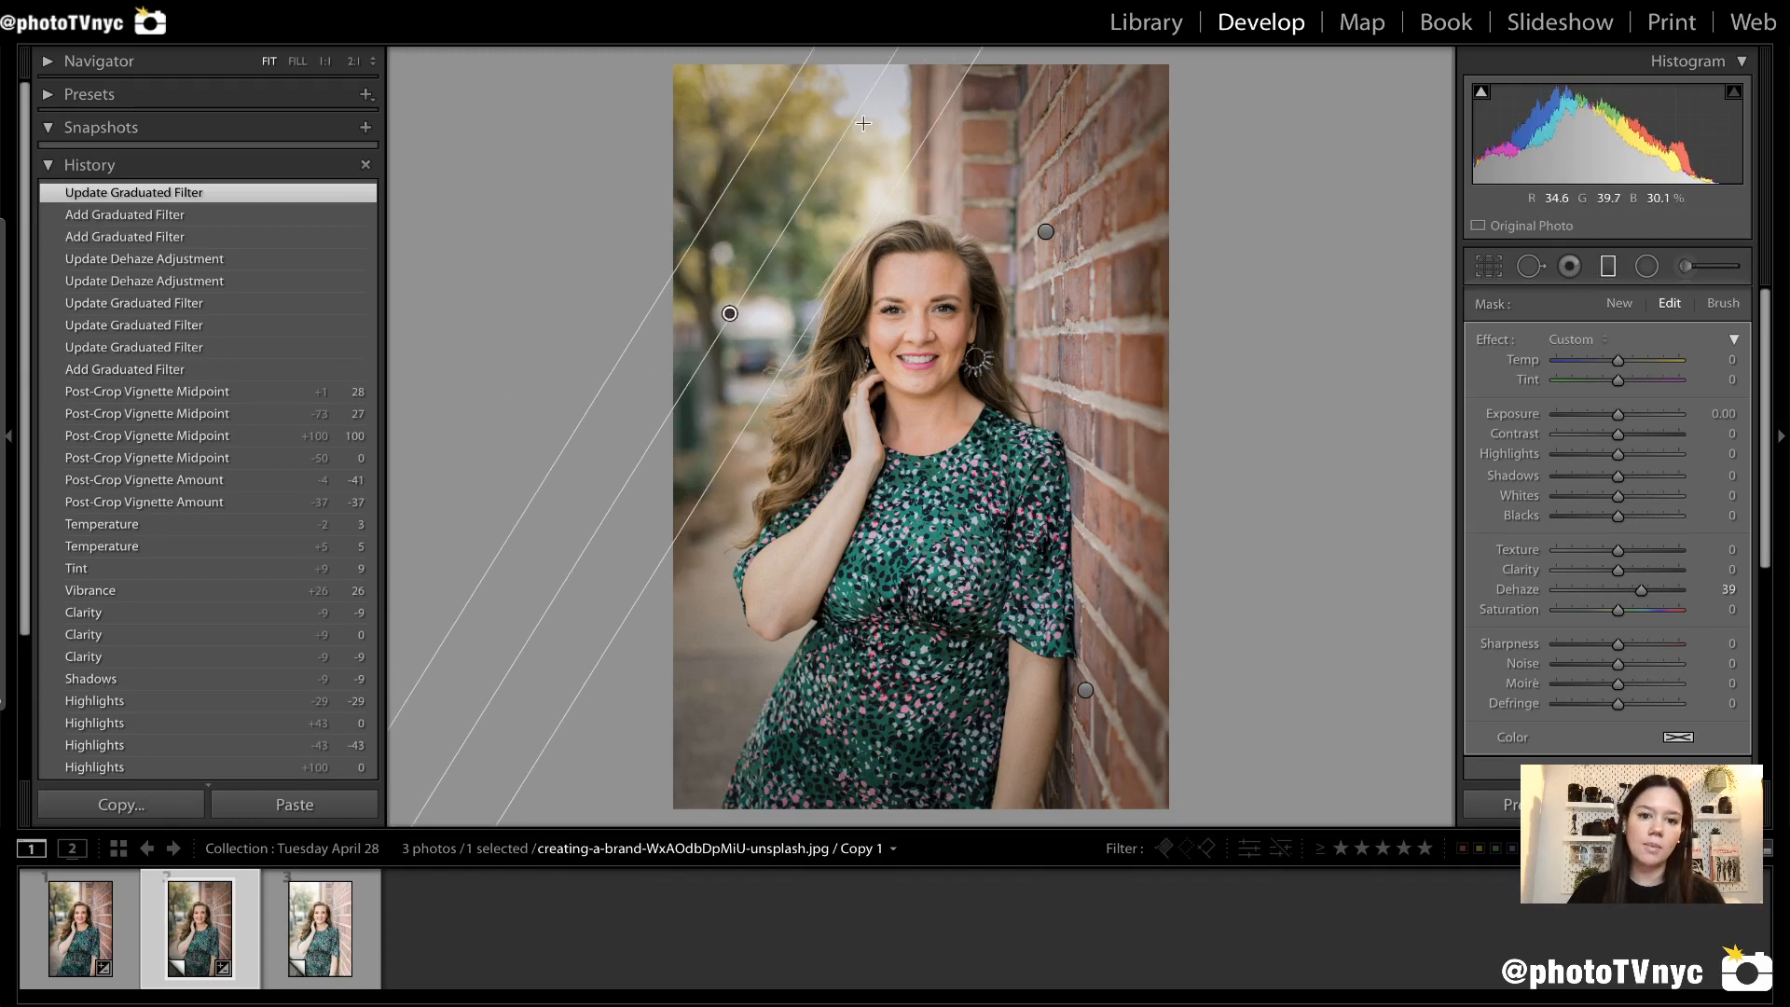
pyautogui.moveTo(862, 101); pyautogui.dragTo(852, 58)
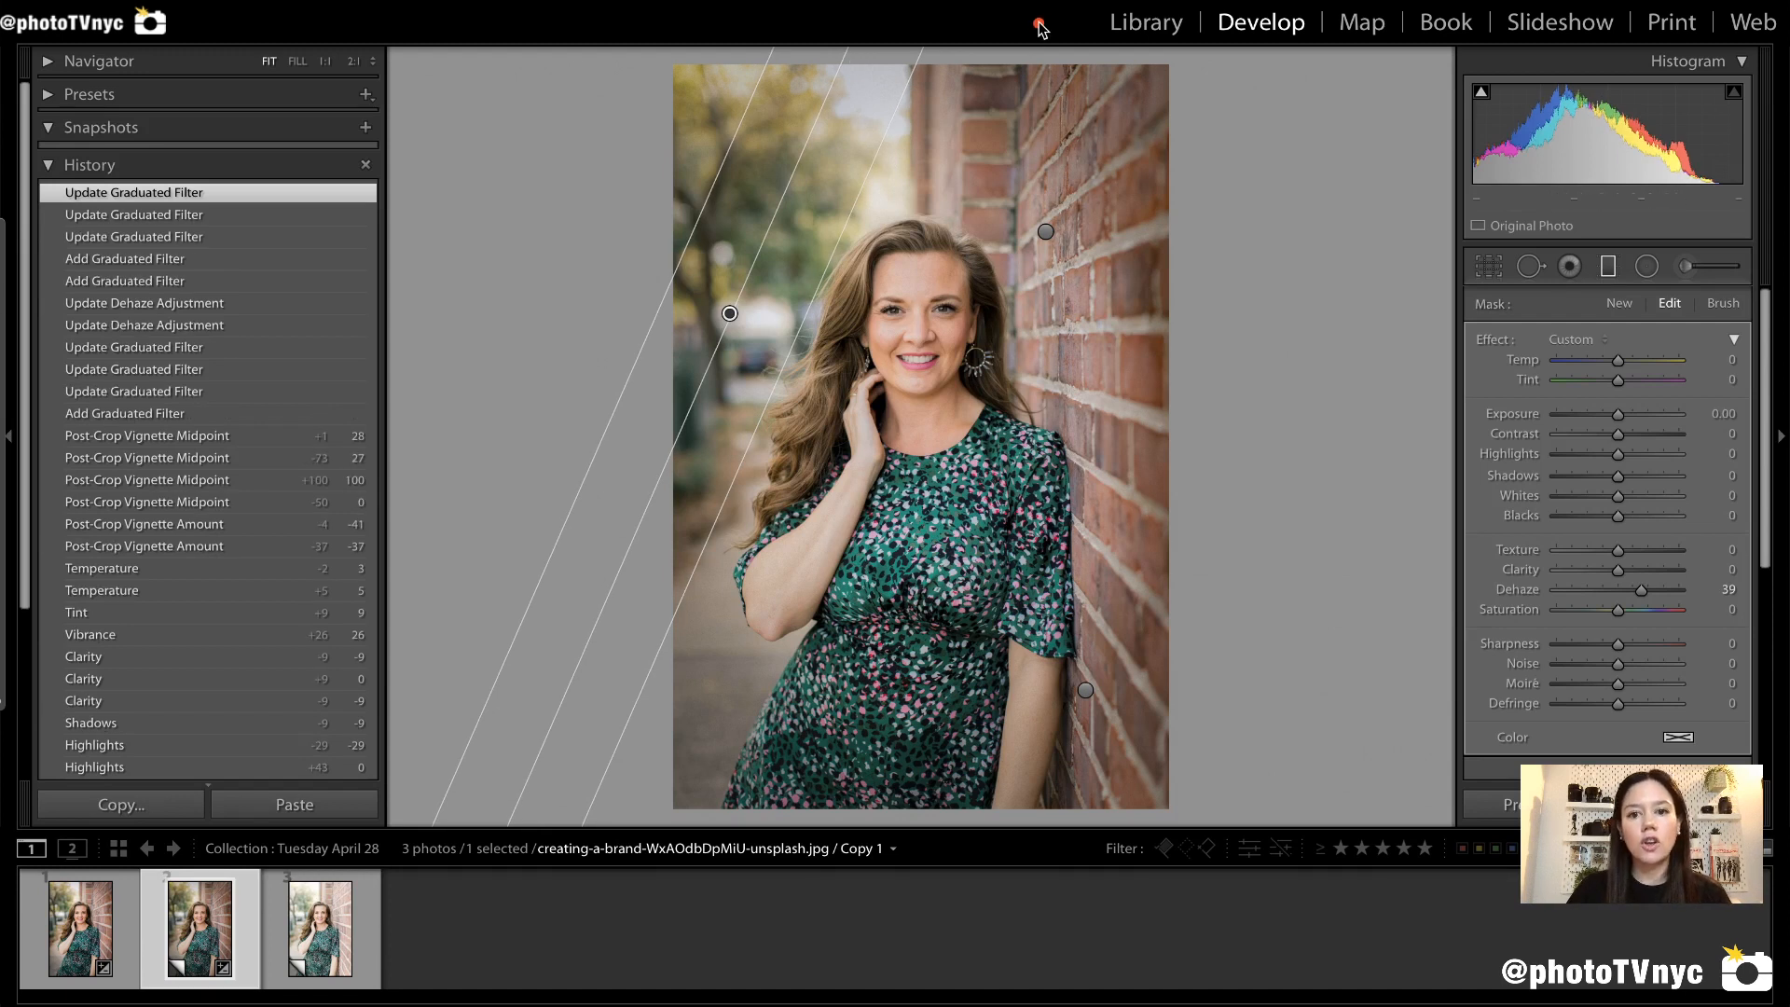
# Rotate the upper brick wall's graduated filter steeper and move it slightly down and away from her head.
pyautogui.moveTo(910, 250)
pyautogui.mouseDown()
pyautogui.moveTo(803, 590)
pyautogui.moveTo(651, 782)
pyautogui.moveTo(773, 820)
pyautogui.moveTo(930, 812)
pyautogui.moveTo(945, 247)
pyautogui.moveTo(924, 168)
pyautogui.moveTo(947, 51)
pyautogui.mouseUp()
pyautogui.click(1045, 231)
pyautogui.moveTo(1137, 399); pyautogui.dragTo(1108, 411)
pyautogui.moveTo(1046, 233); pyautogui.dragTo(1090, 279)
pyautogui.moveTo(909, 97)
pyautogui.mouseDown()
pyautogui.moveTo(879, 163)
pyautogui.moveTo(933, 119)
pyautogui.moveTo(987, 142)
pyautogui.mouseUp()
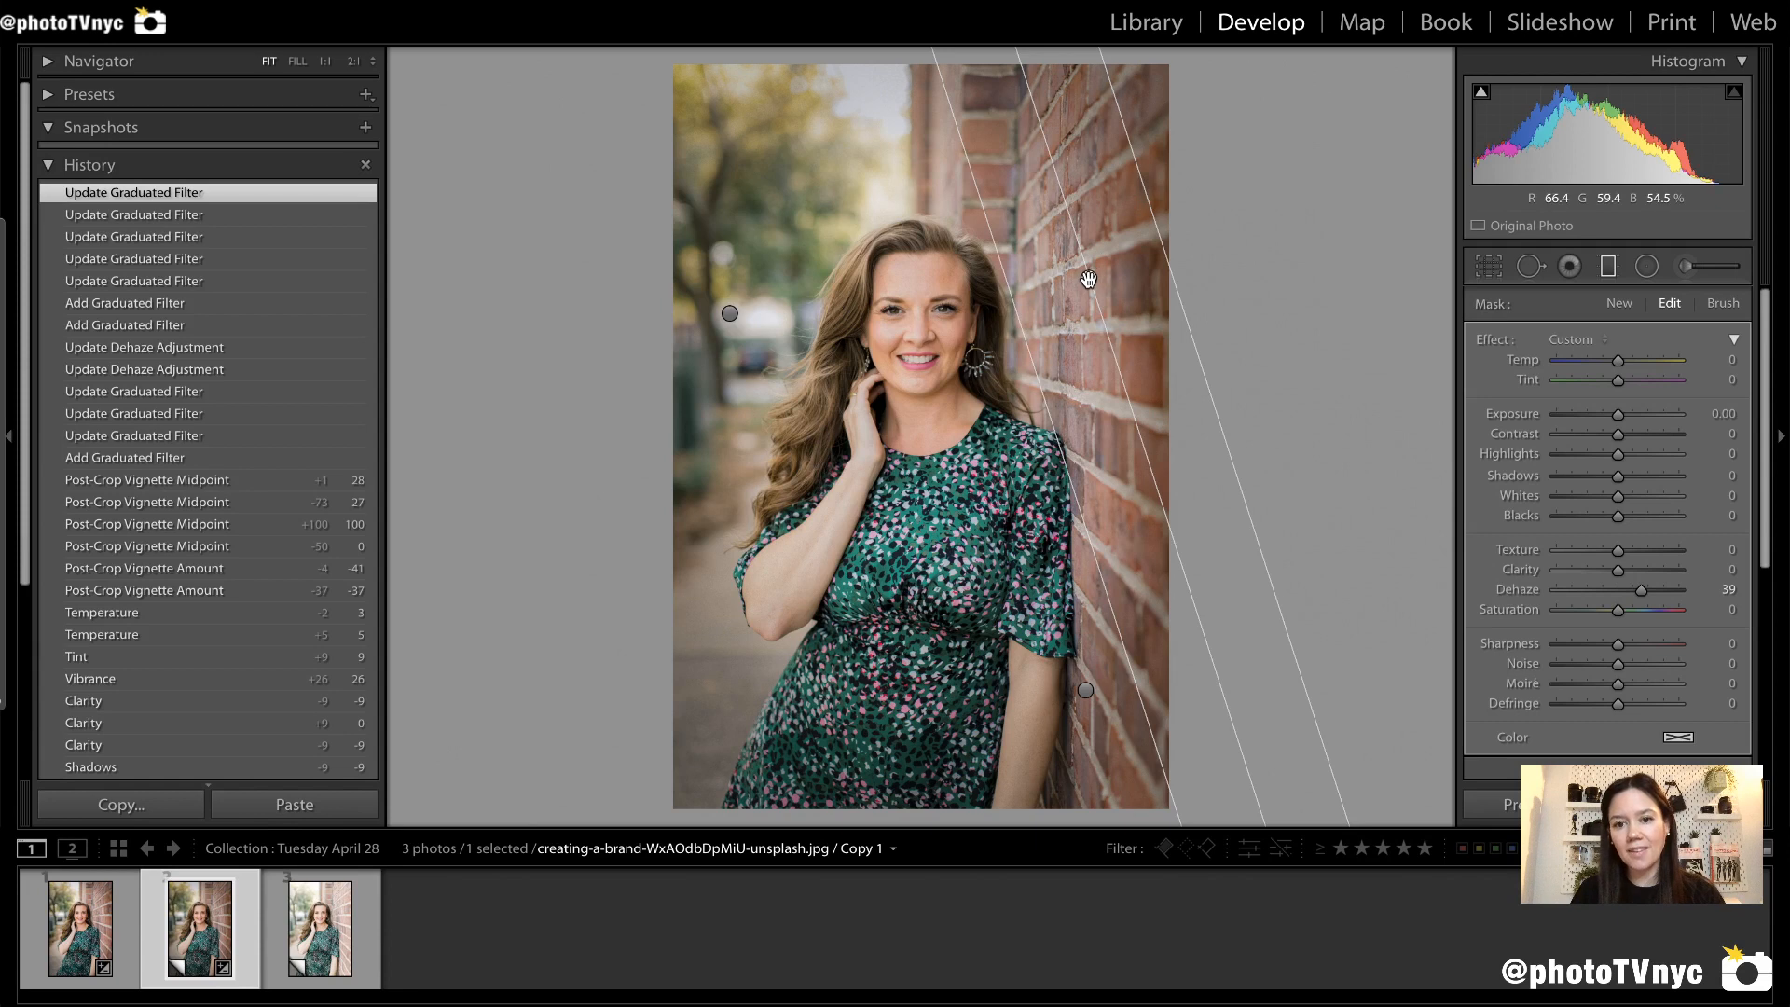
# Check the mask coverage of the two brick wall filters and select the filter over the trees.
pyautogui.moveTo(1088, 279)
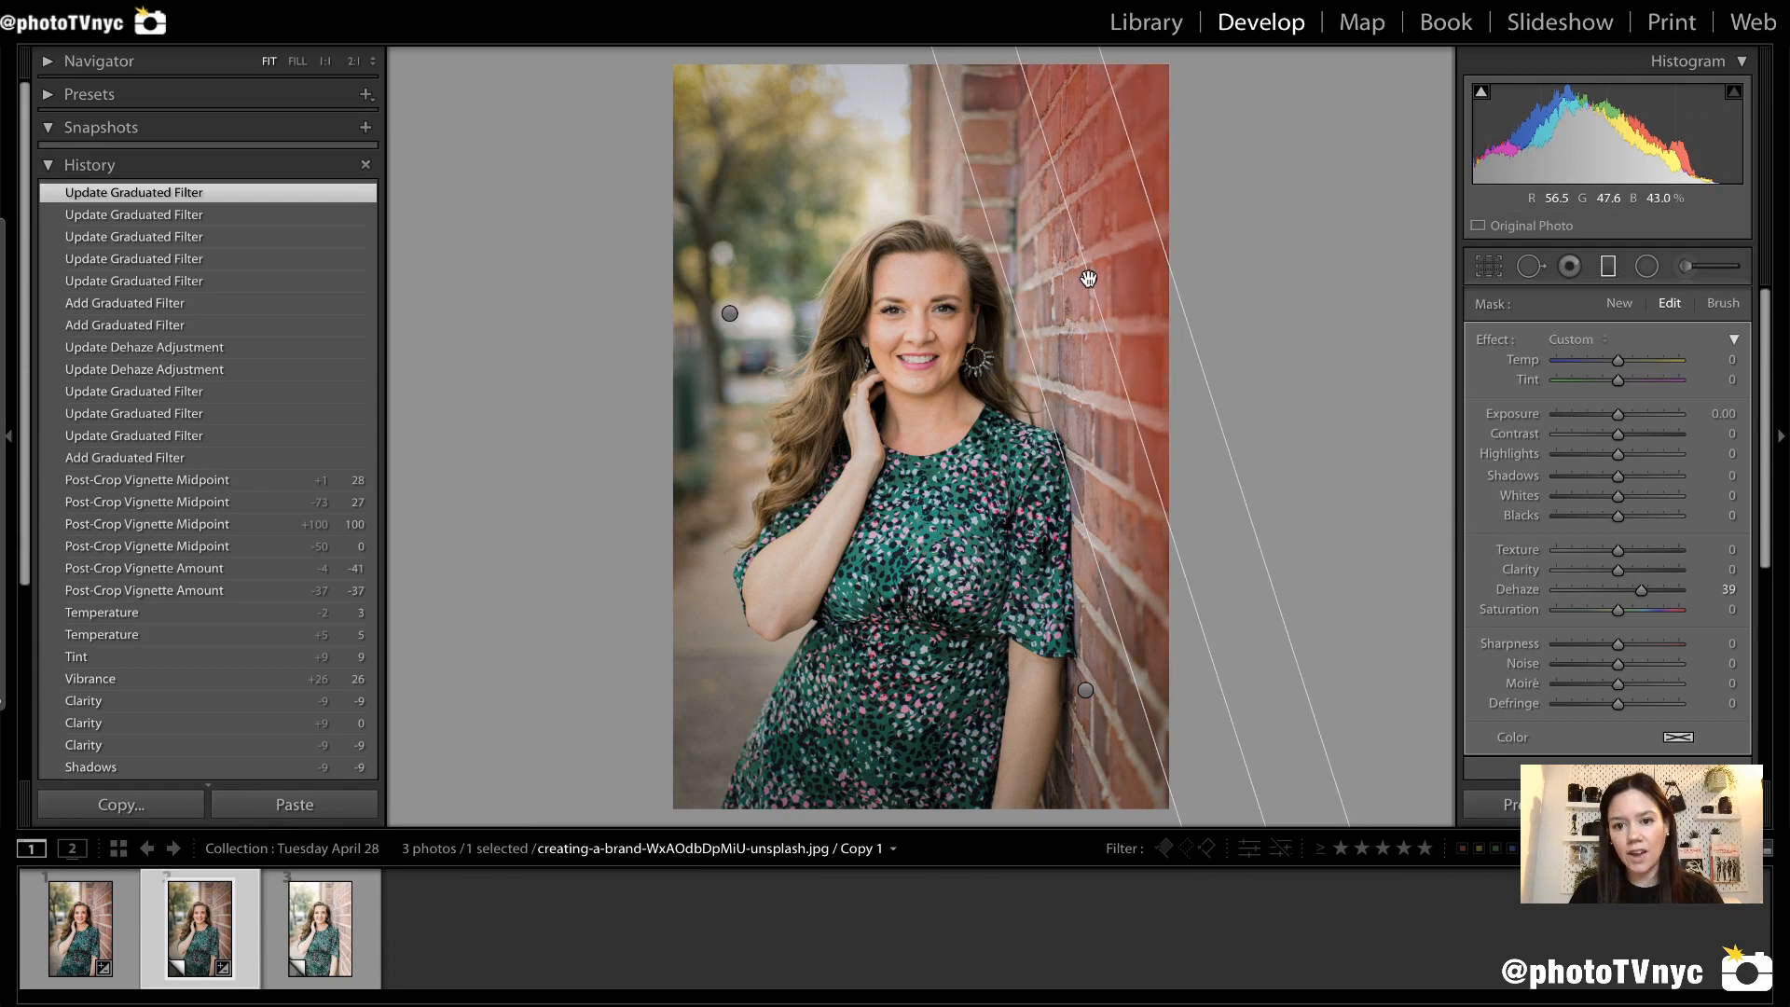
pyautogui.click(1085, 690)
pyautogui.moveTo(1085, 691)
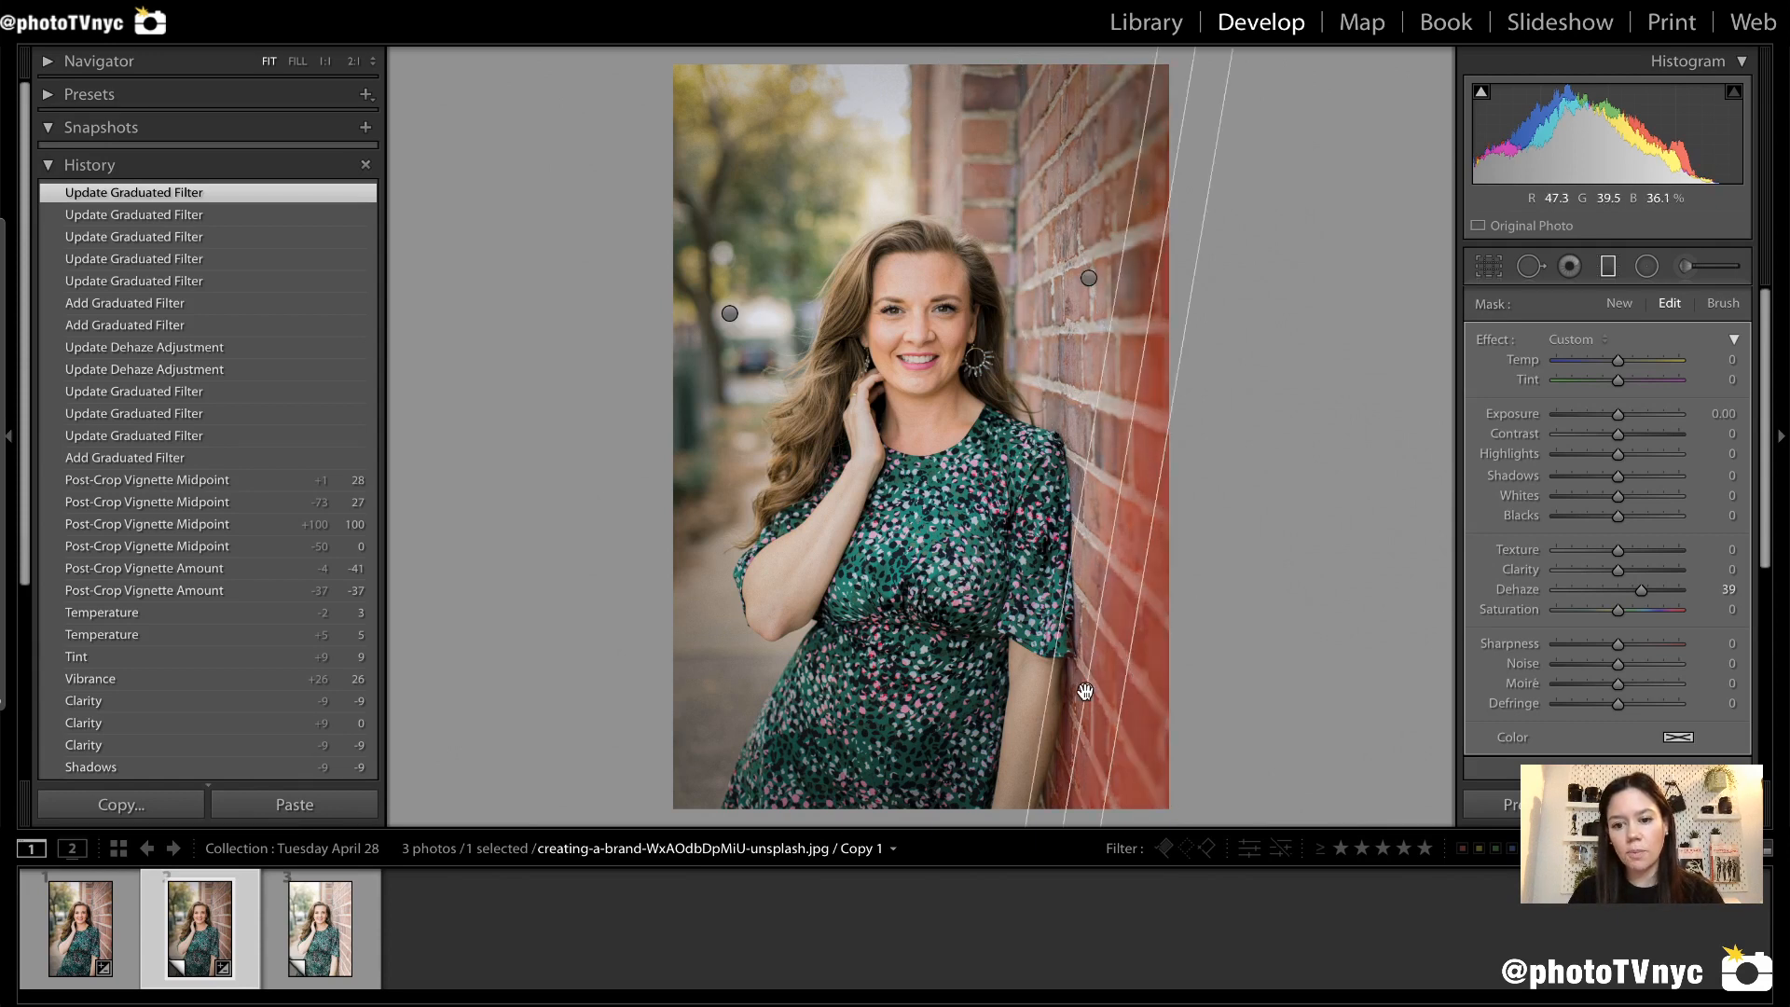
pyautogui.click(730, 313)
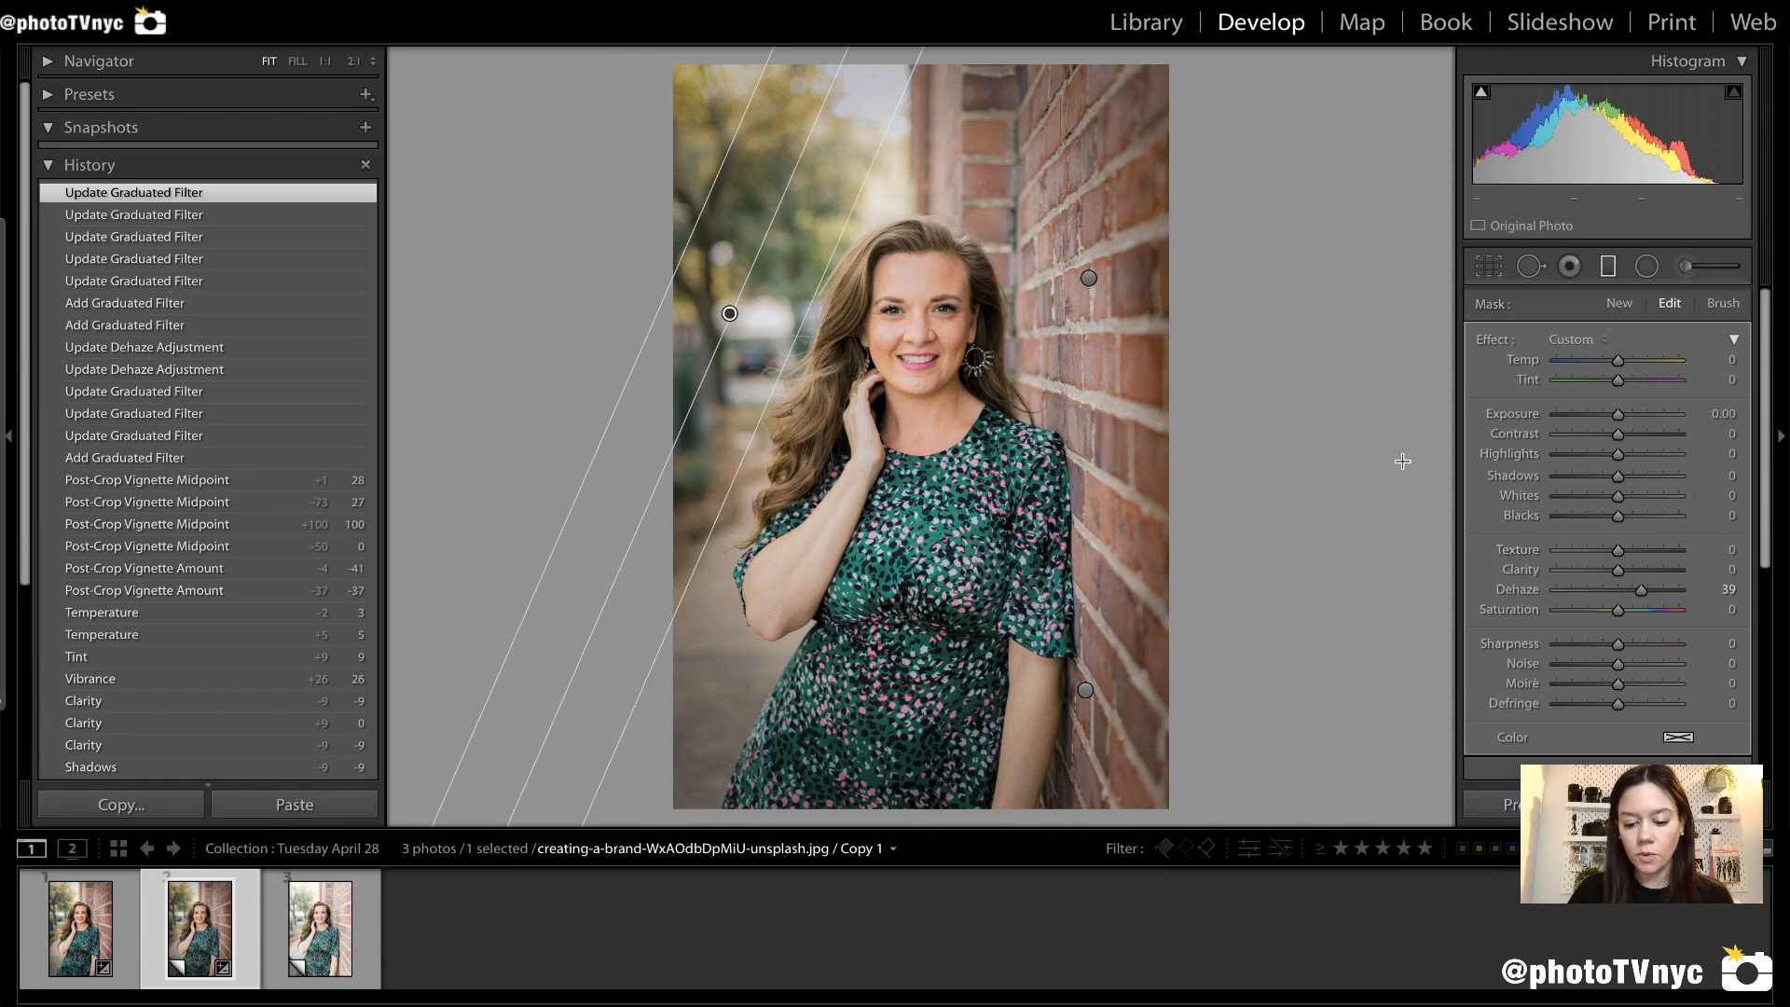
# Close the Graduated Filter and compare the edited copy with the reset virtual copy, returning to the edited one.
pyautogui.press('m')
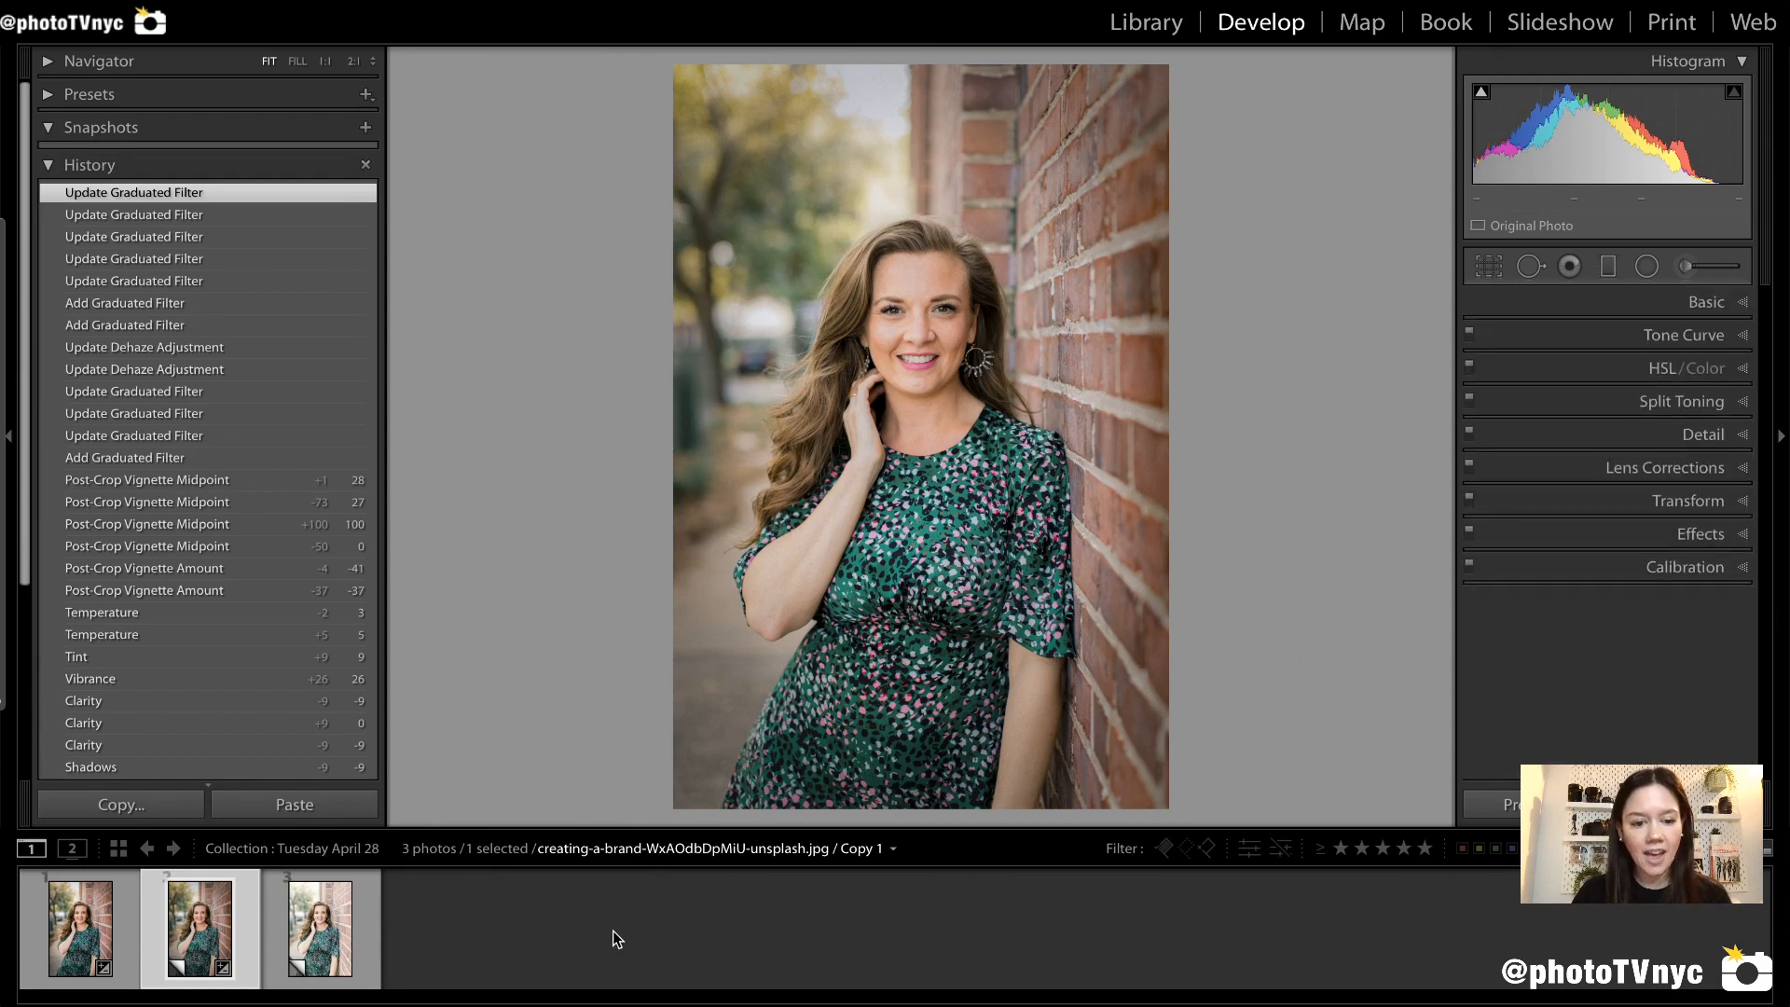
pyautogui.click(318, 944)
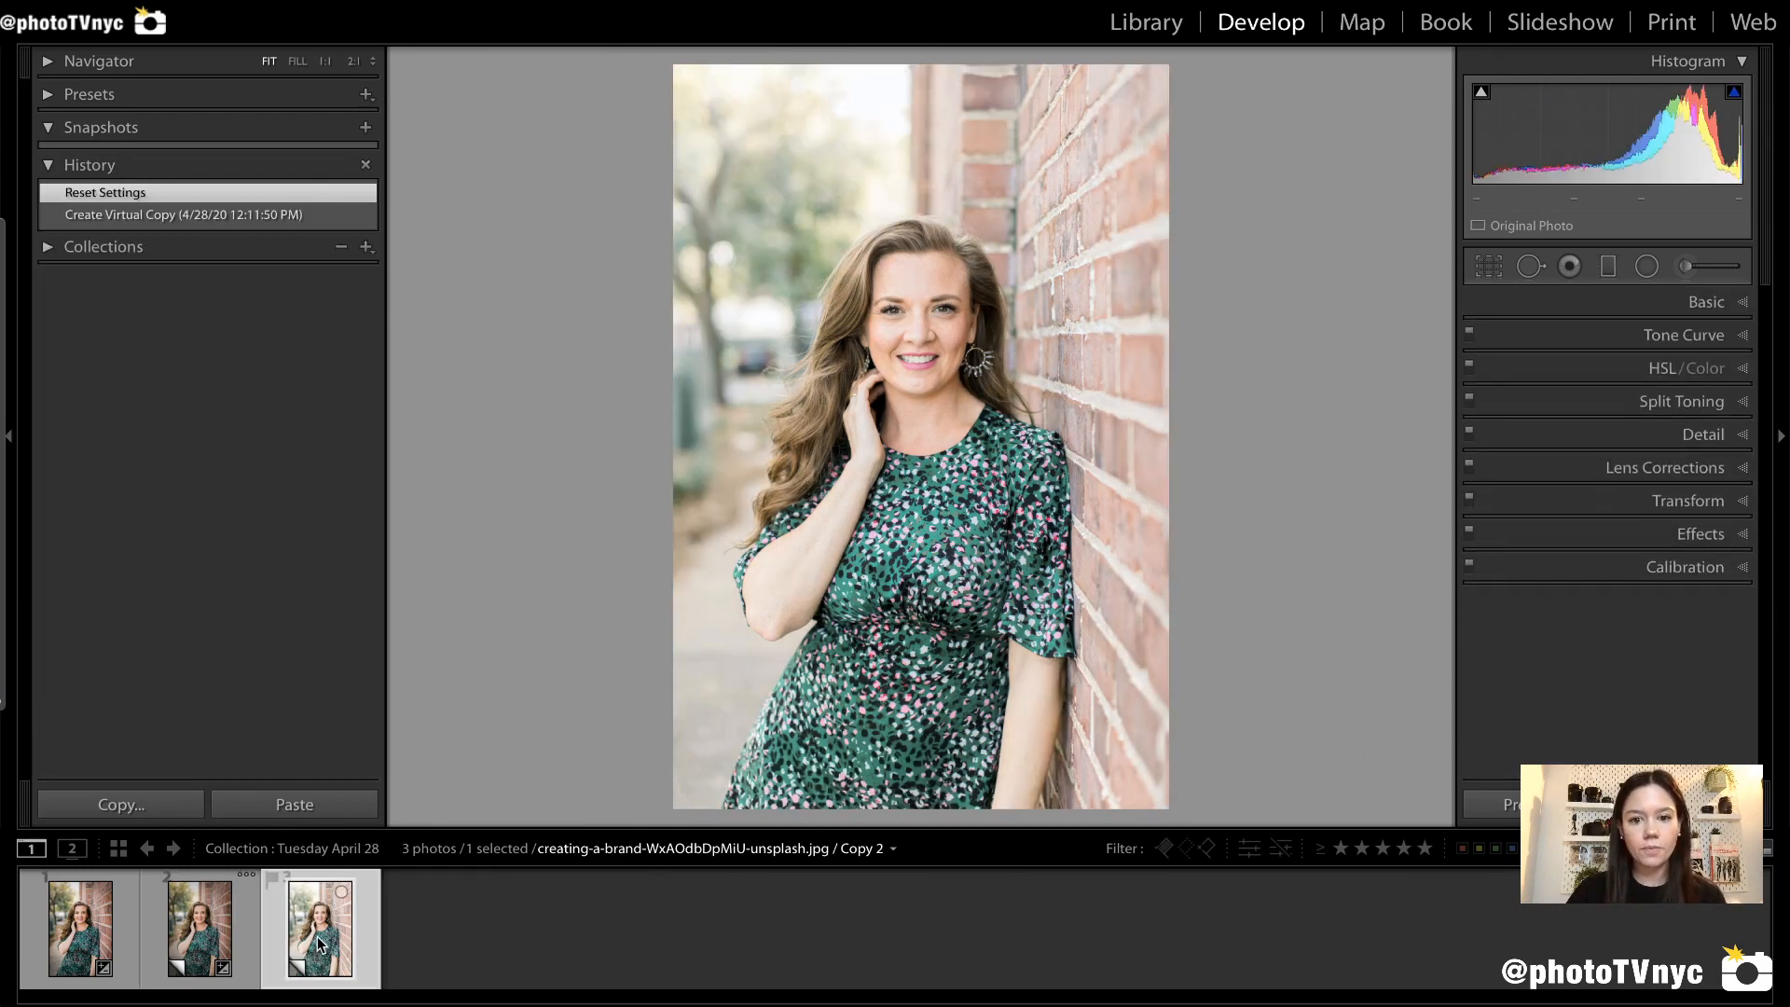
pyautogui.click(205, 937)
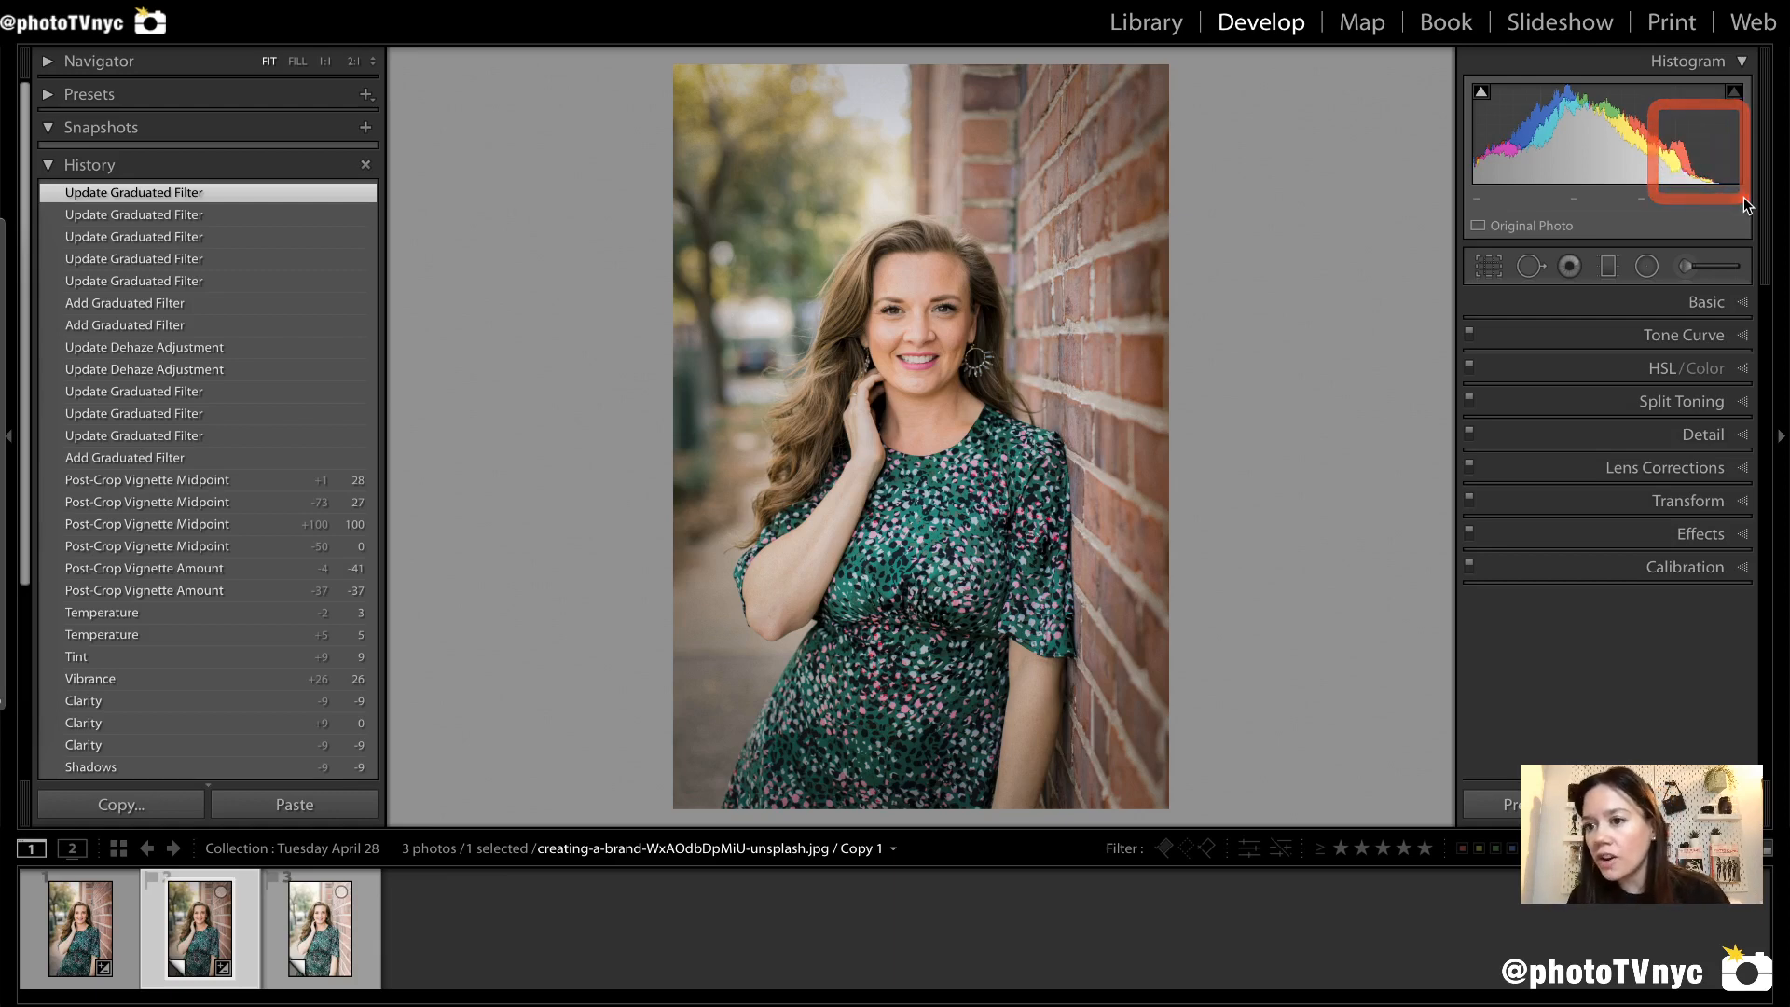
# Set the edited copy's Highlights to −17 and compare it with the reset virtual copy, ending on the edited one.
pyautogui.click(1686, 294)
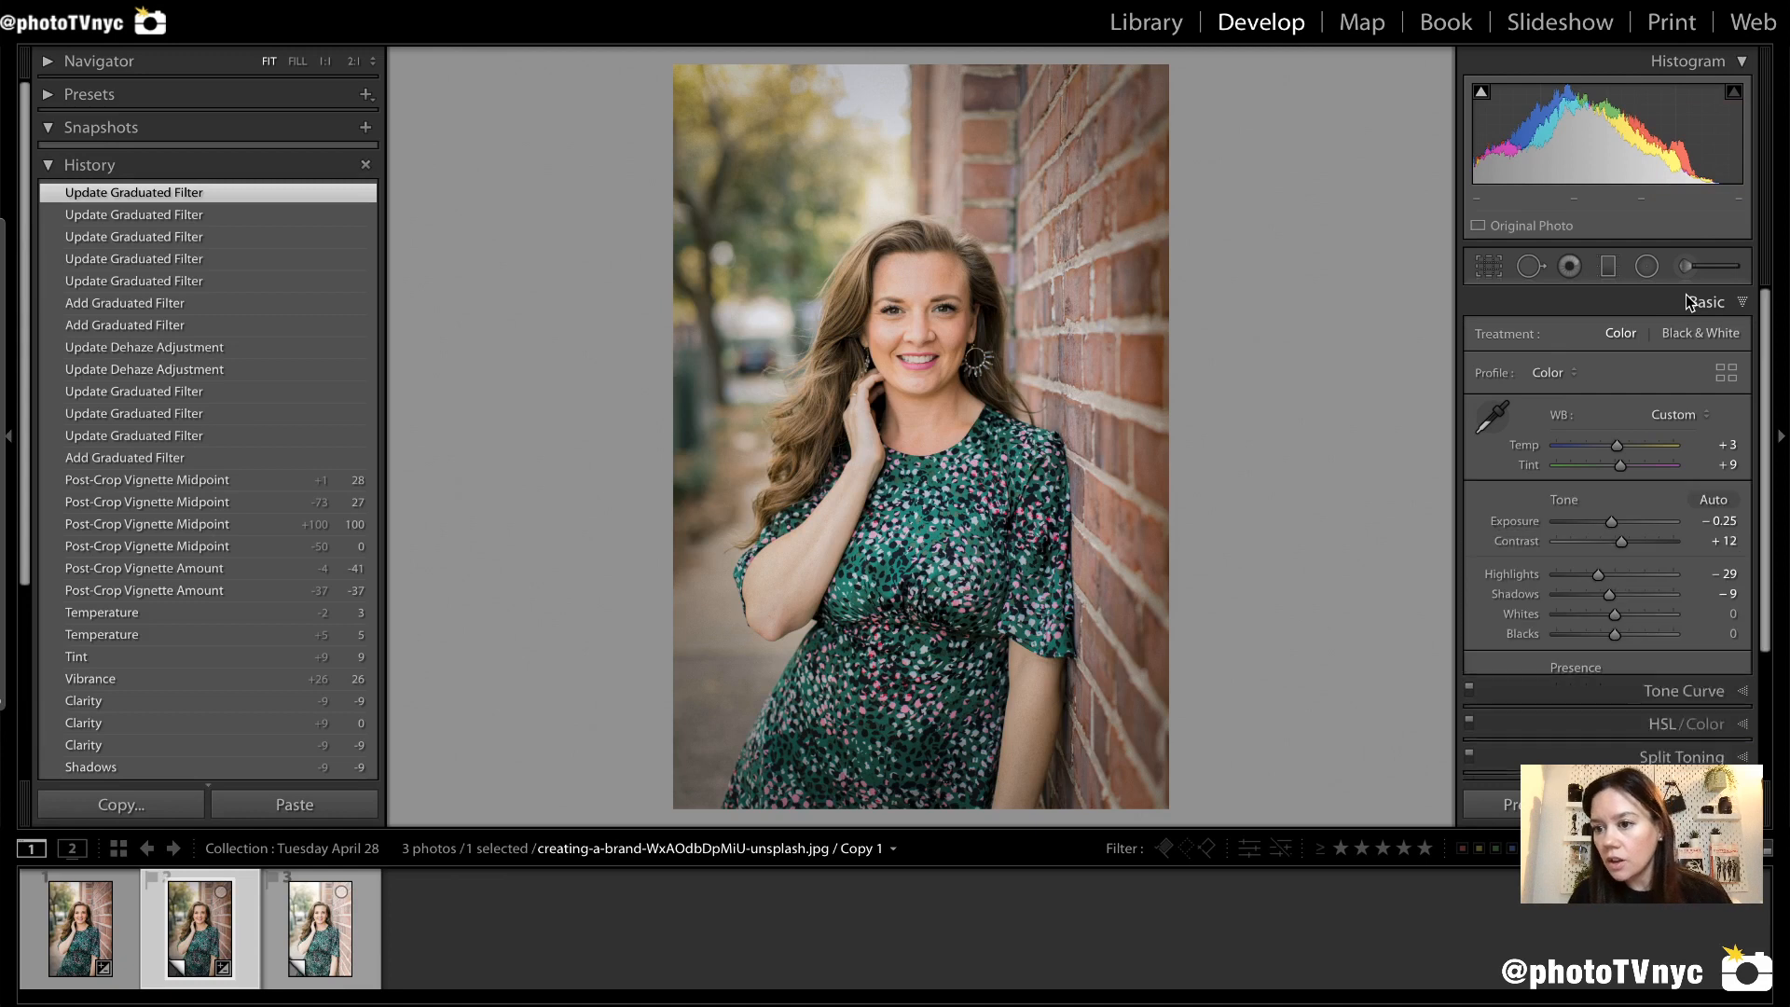
pyautogui.scroll(-1, 1481, 572)
pyautogui.scroll(-1, 1480, 572)
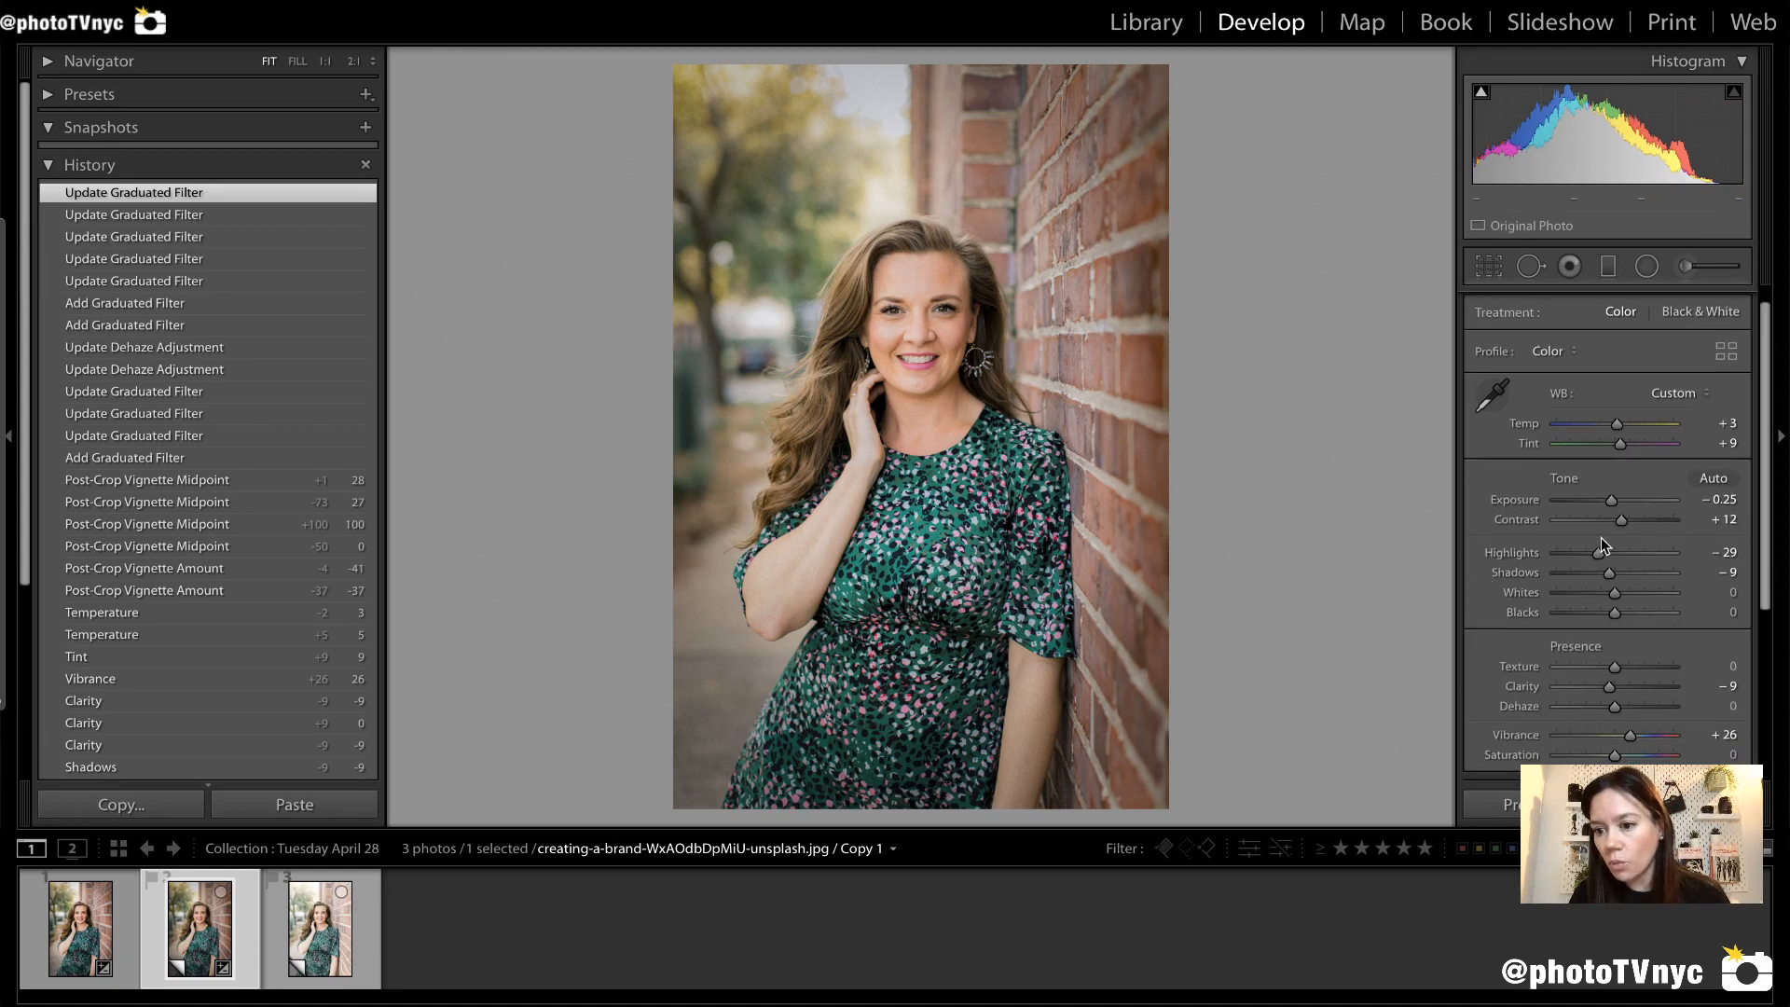
pyautogui.moveTo(1596, 554); pyautogui.dragTo(1603, 552)
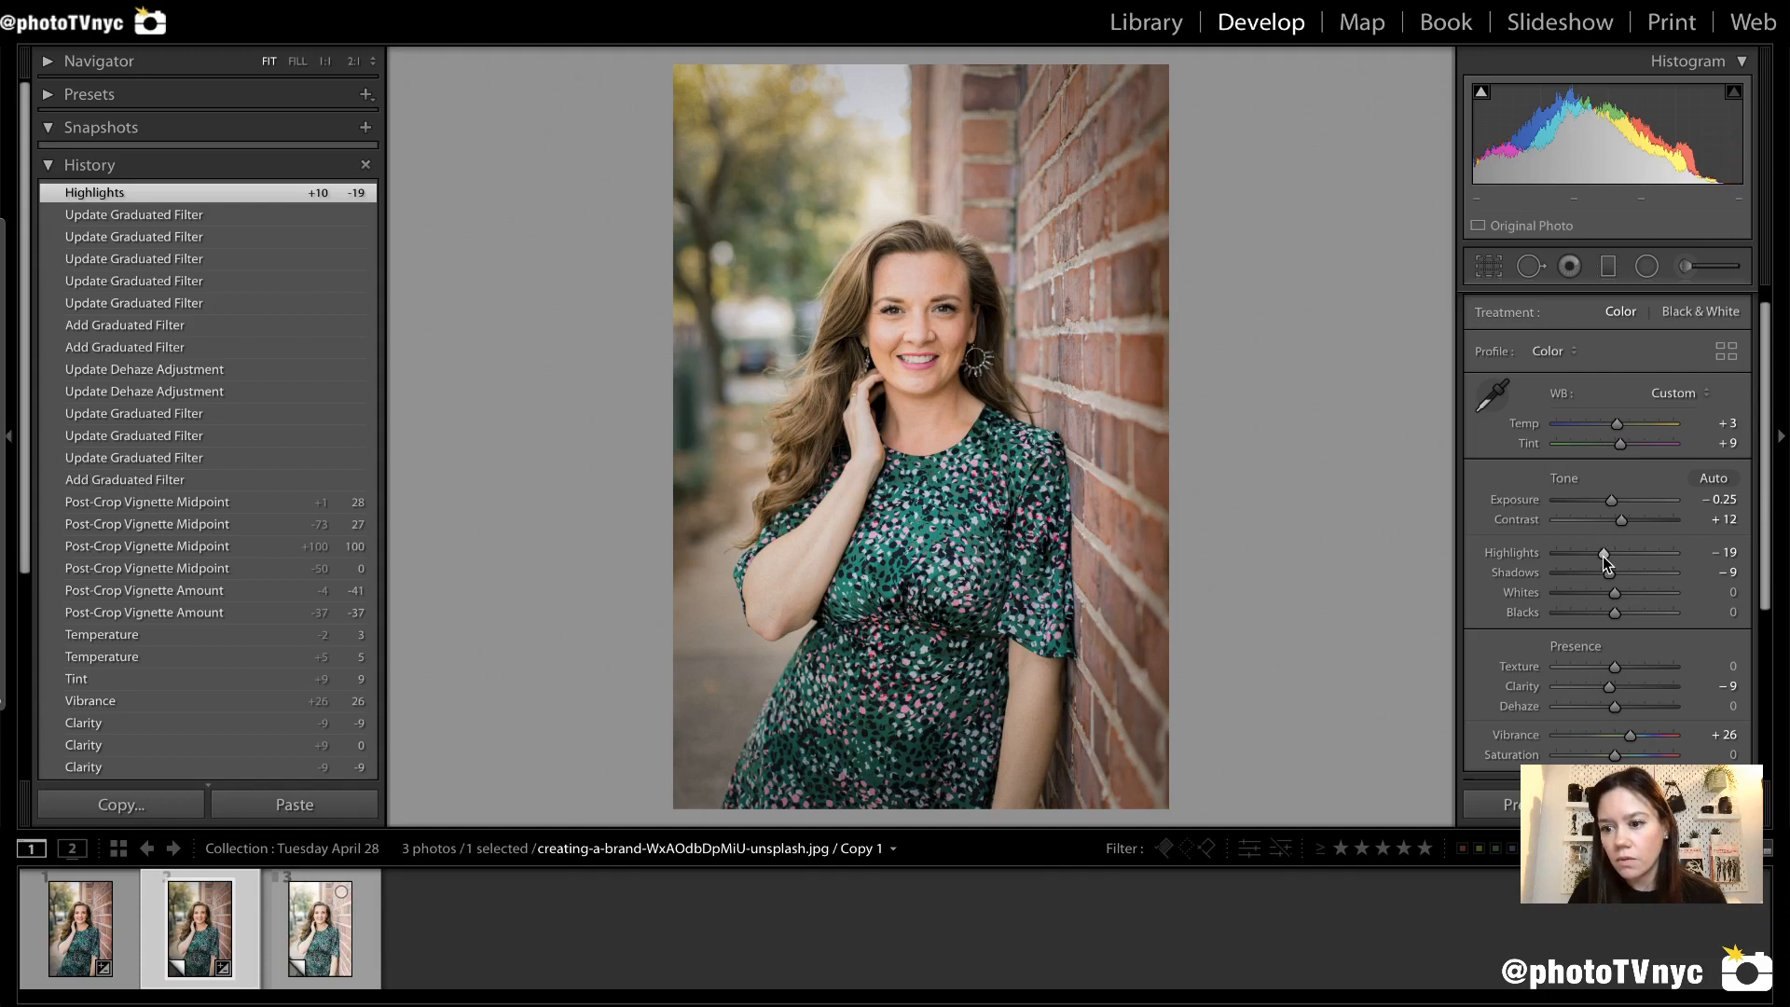
pyautogui.moveTo(1603, 555); pyautogui.dragTo(1604, 556)
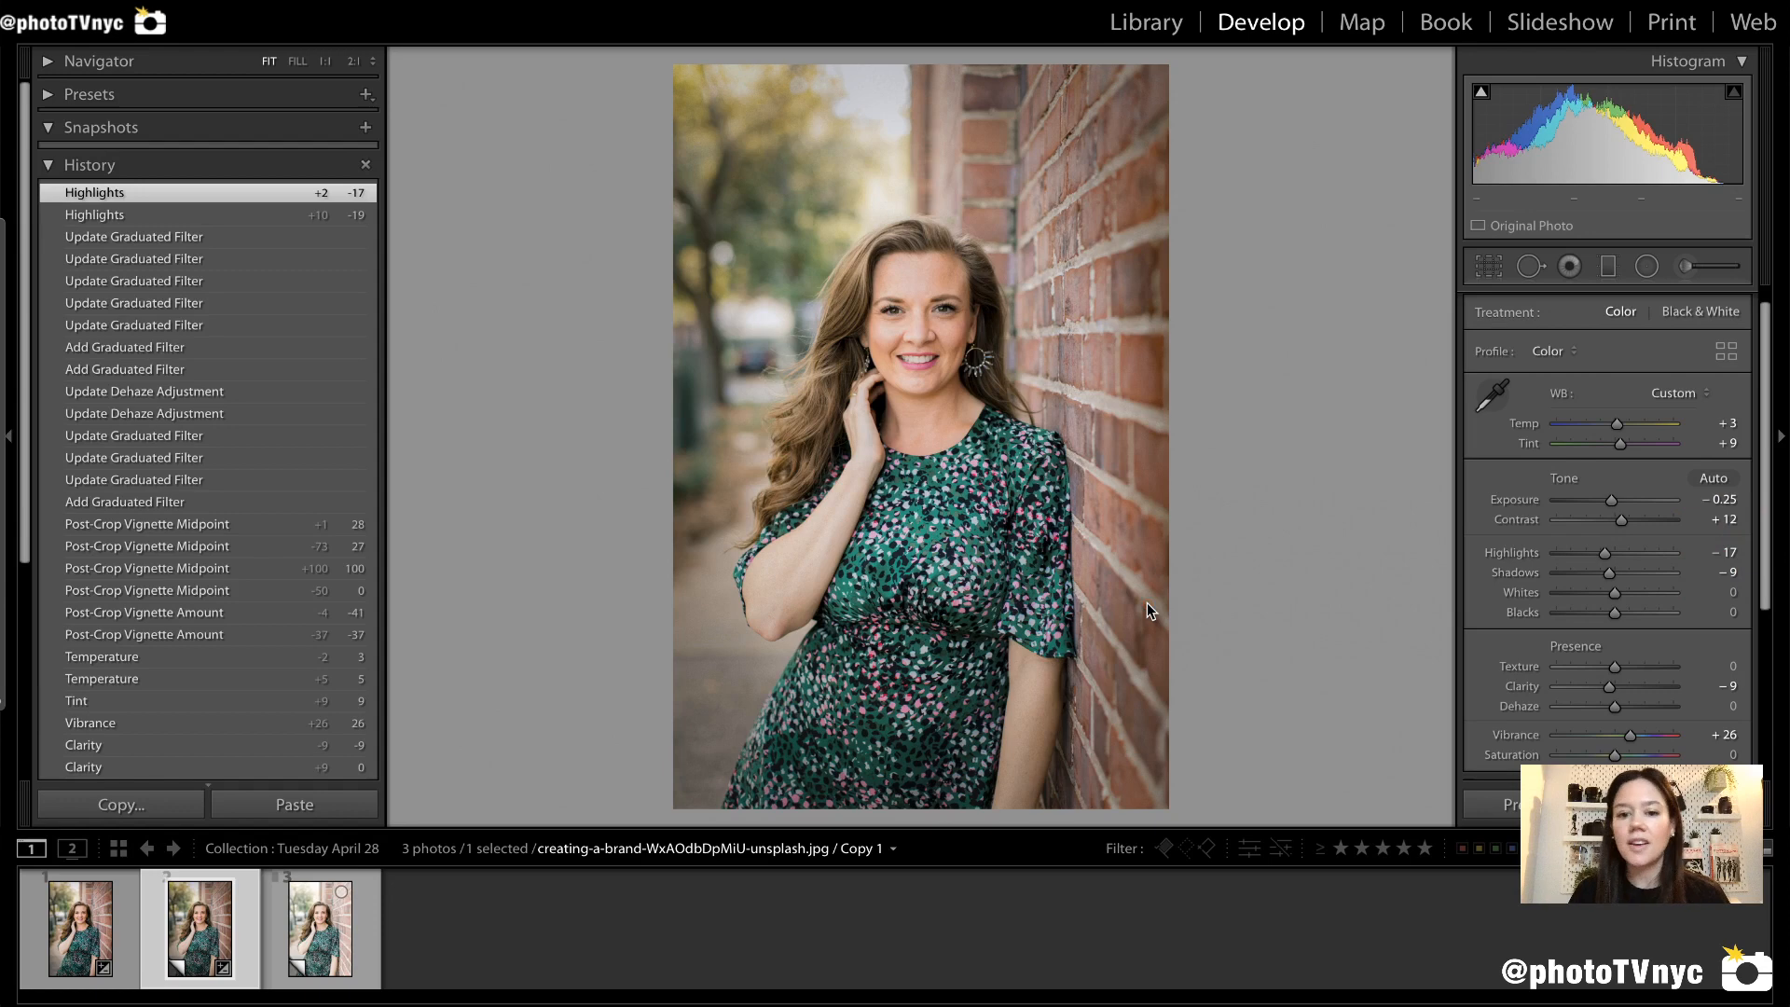
pyautogui.click(303, 939)
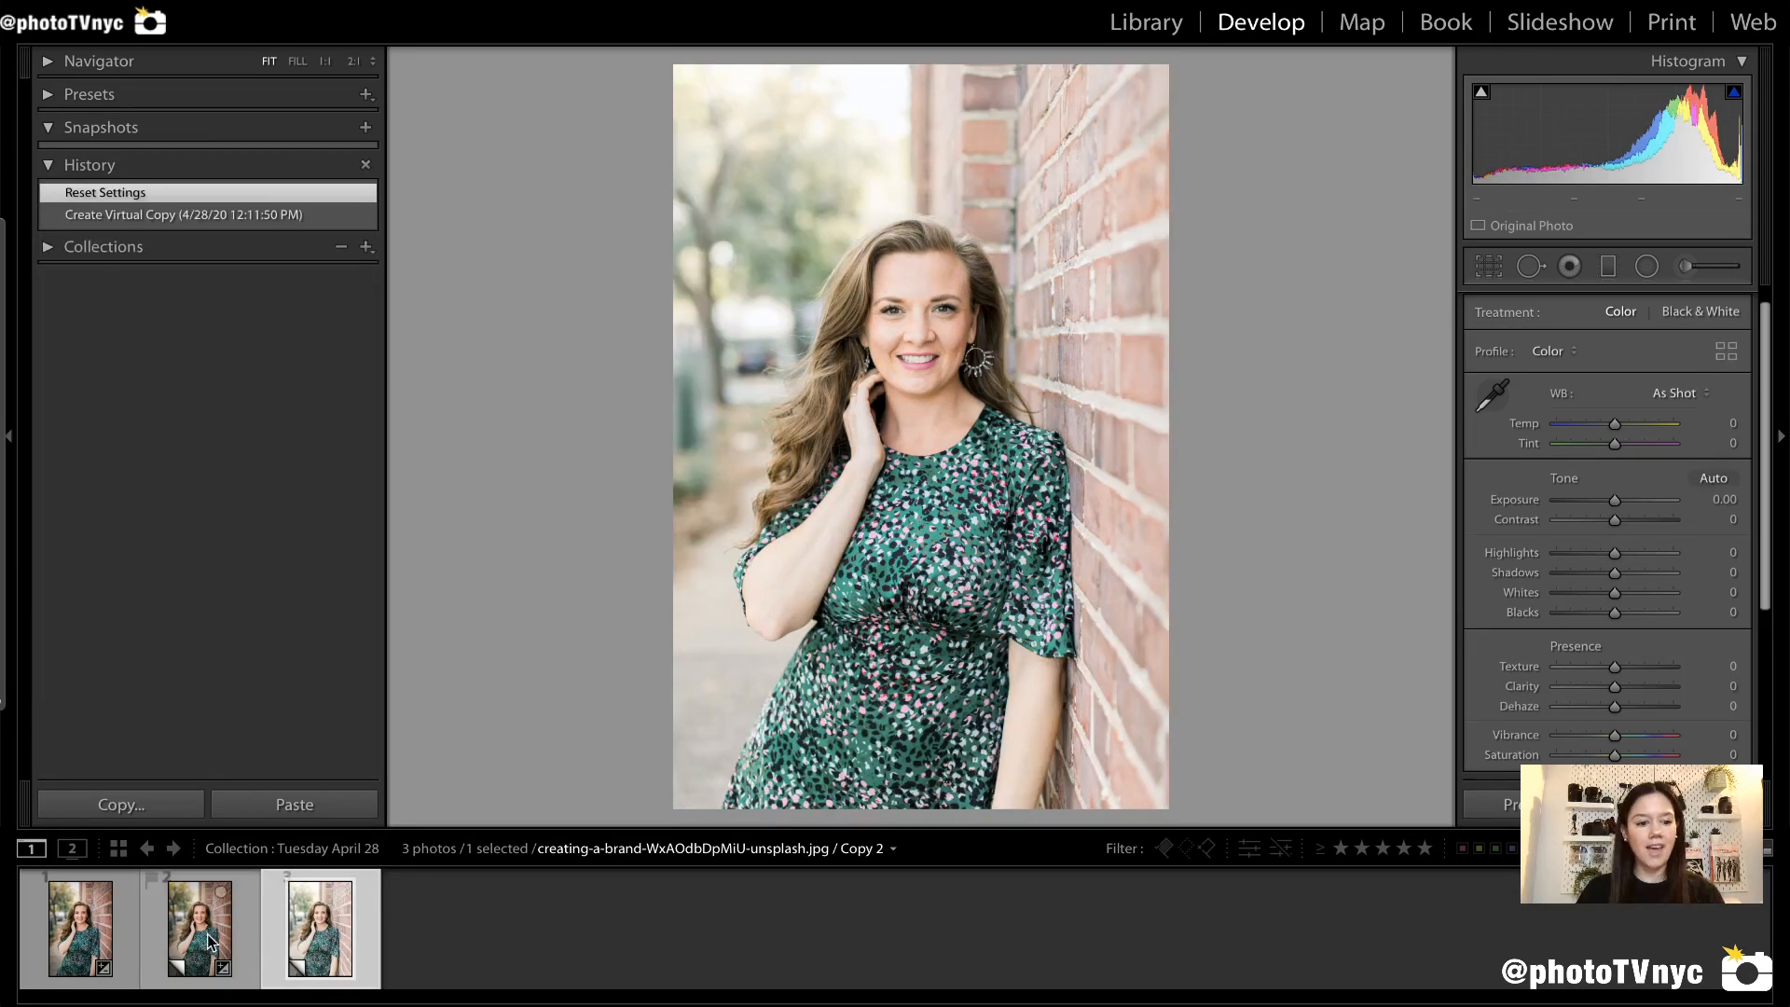
pyautogui.click(214, 942)
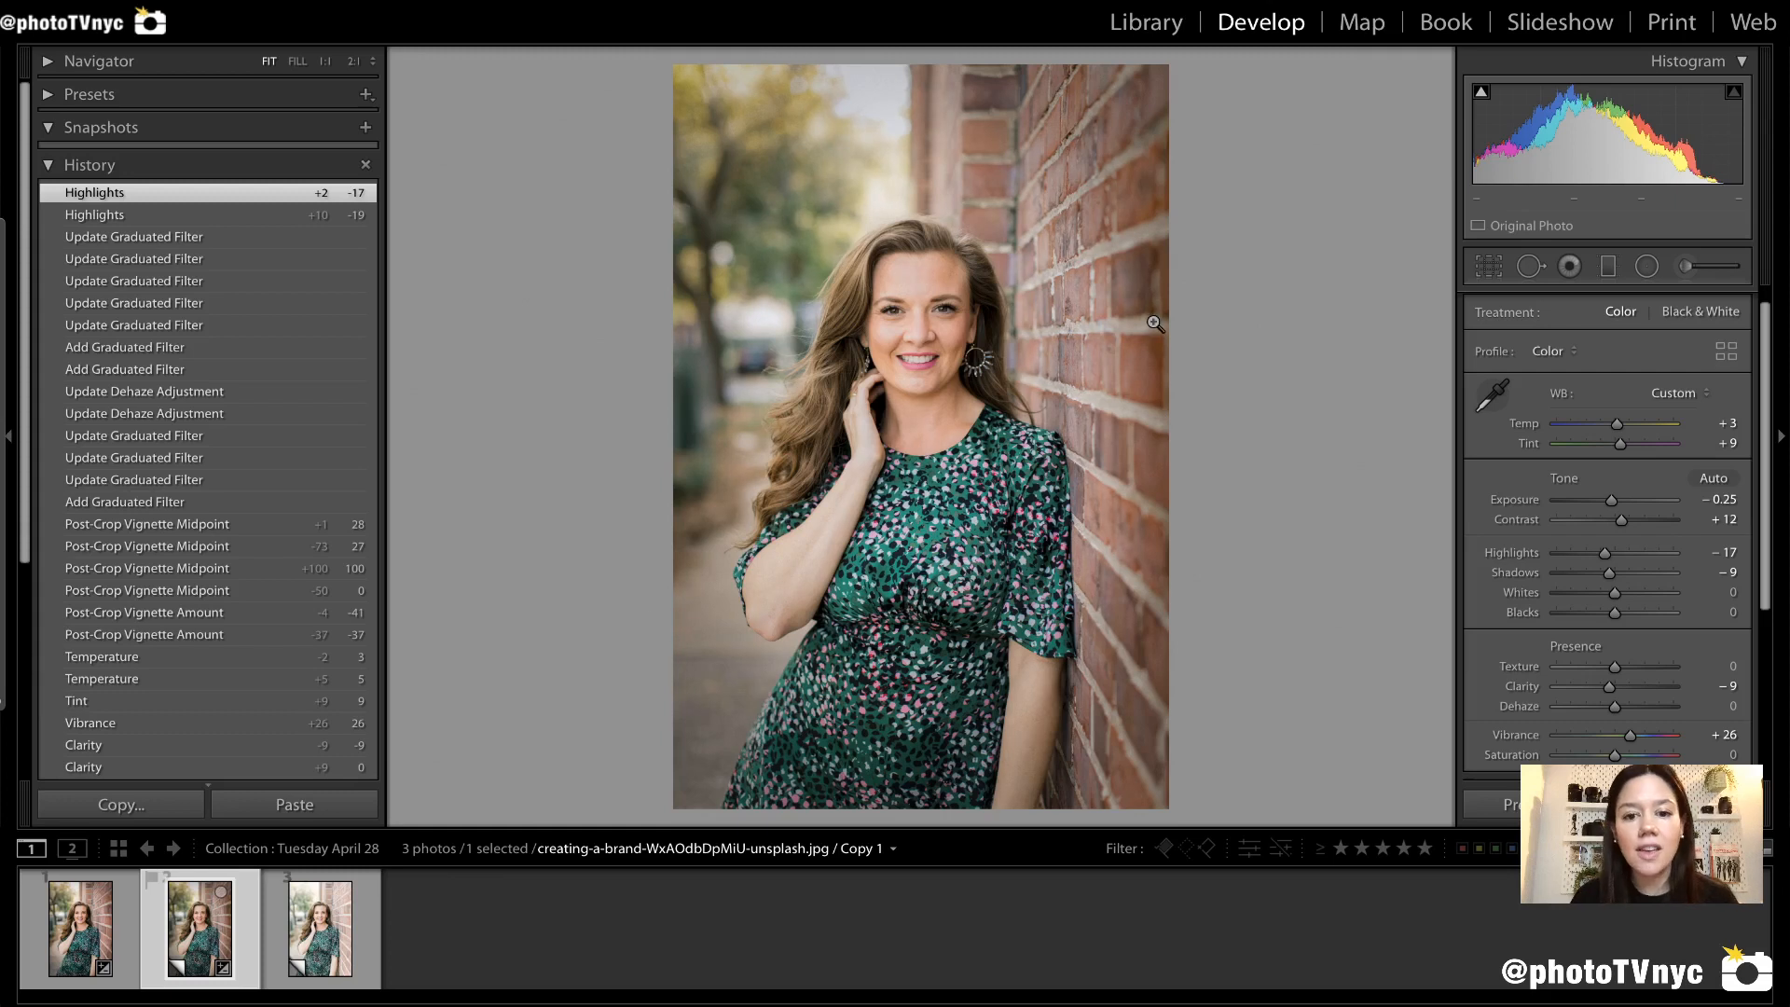